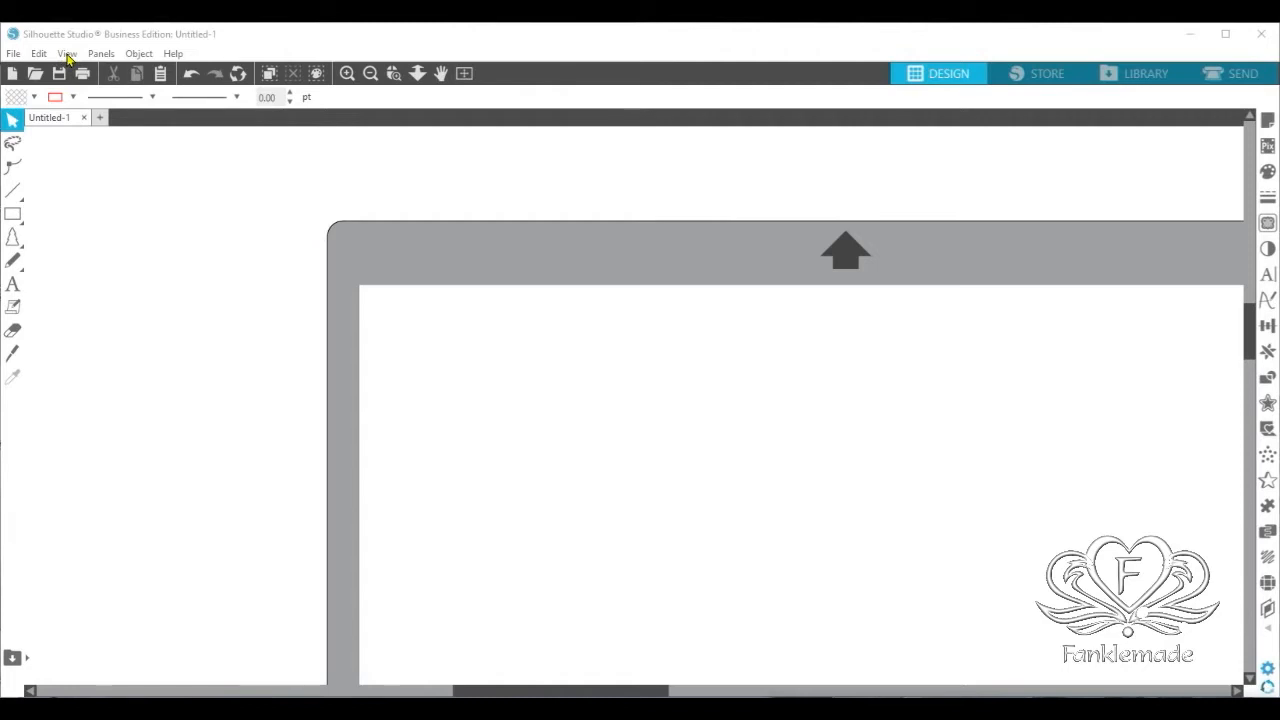
Show the grid on the design page through the page setup's grid settings
{"action": "left_click", "coordinate": [68, 56]}
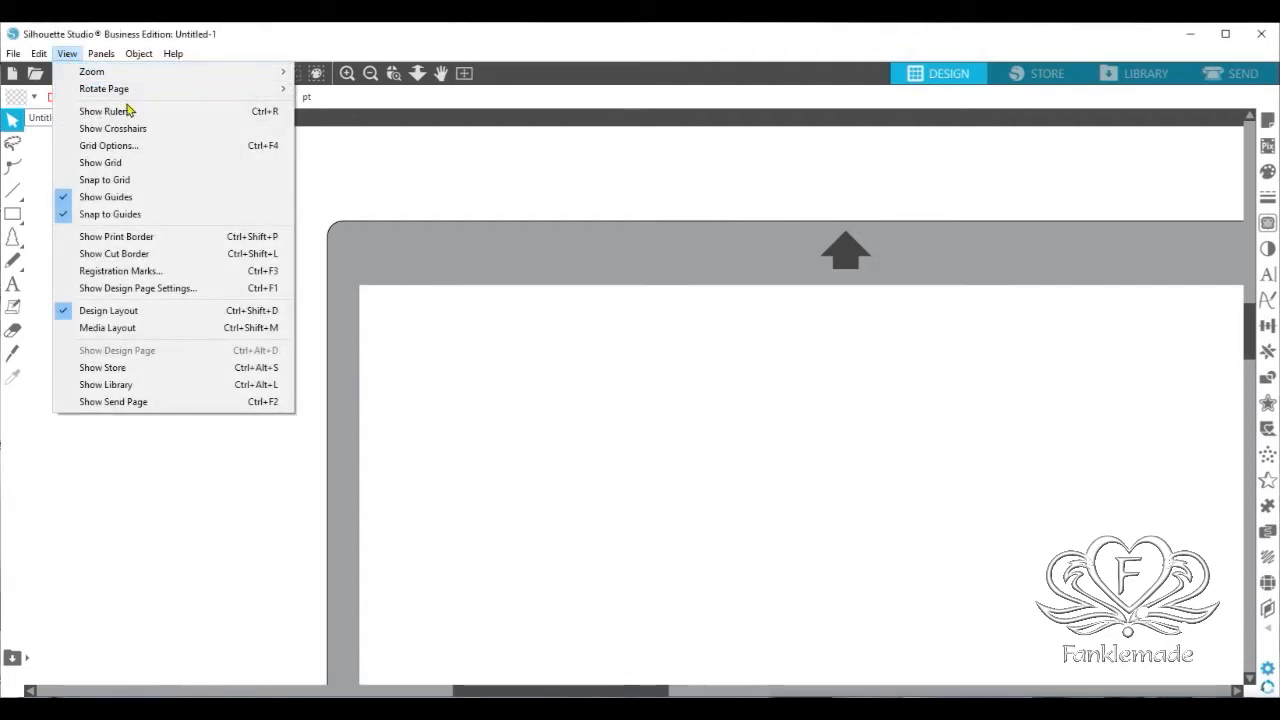
{"action": "left_click", "coordinate": [66, 53]}
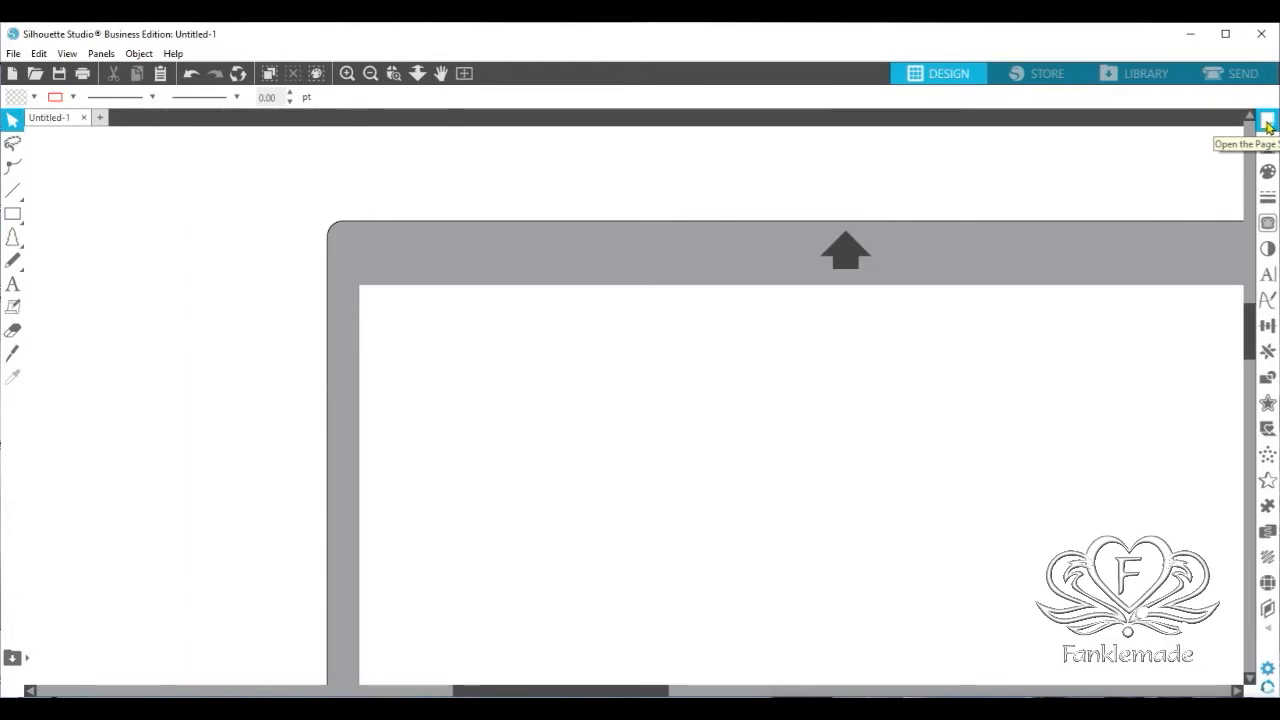
{"action": "left_click", "coordinate": [1267, 121]}
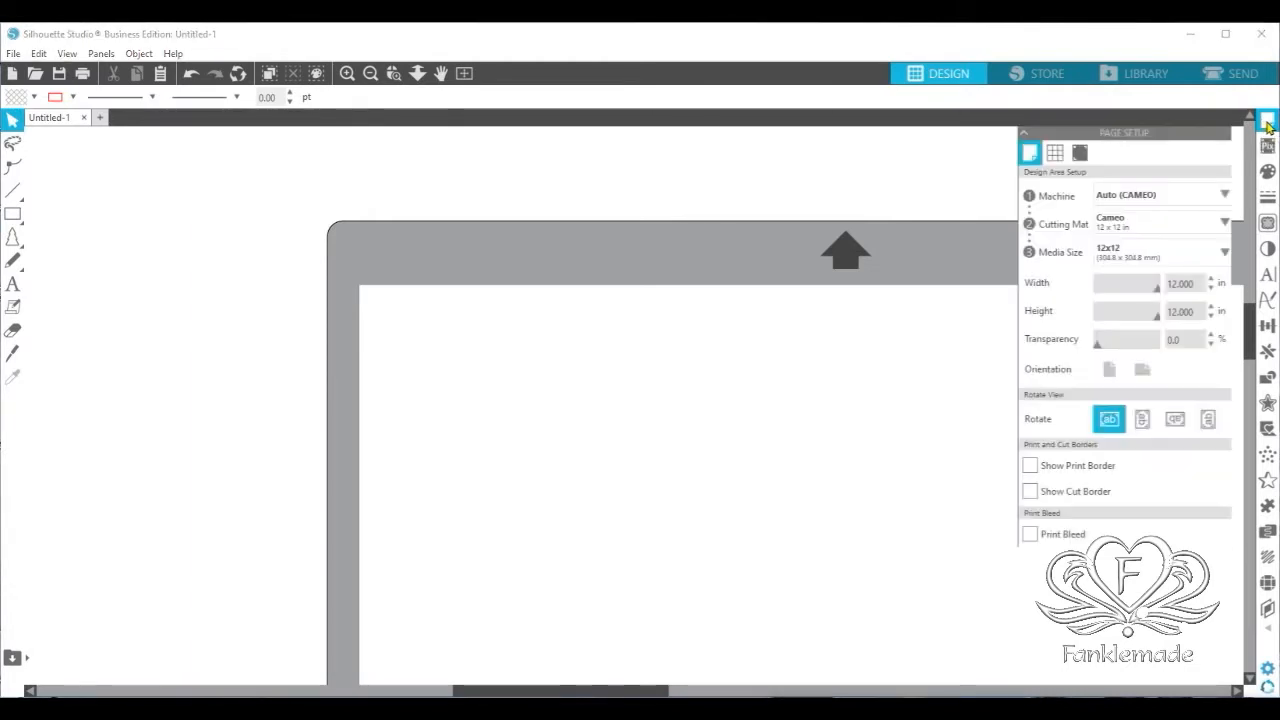
{"action": "left_click", "coordinate": [1055, 154]}
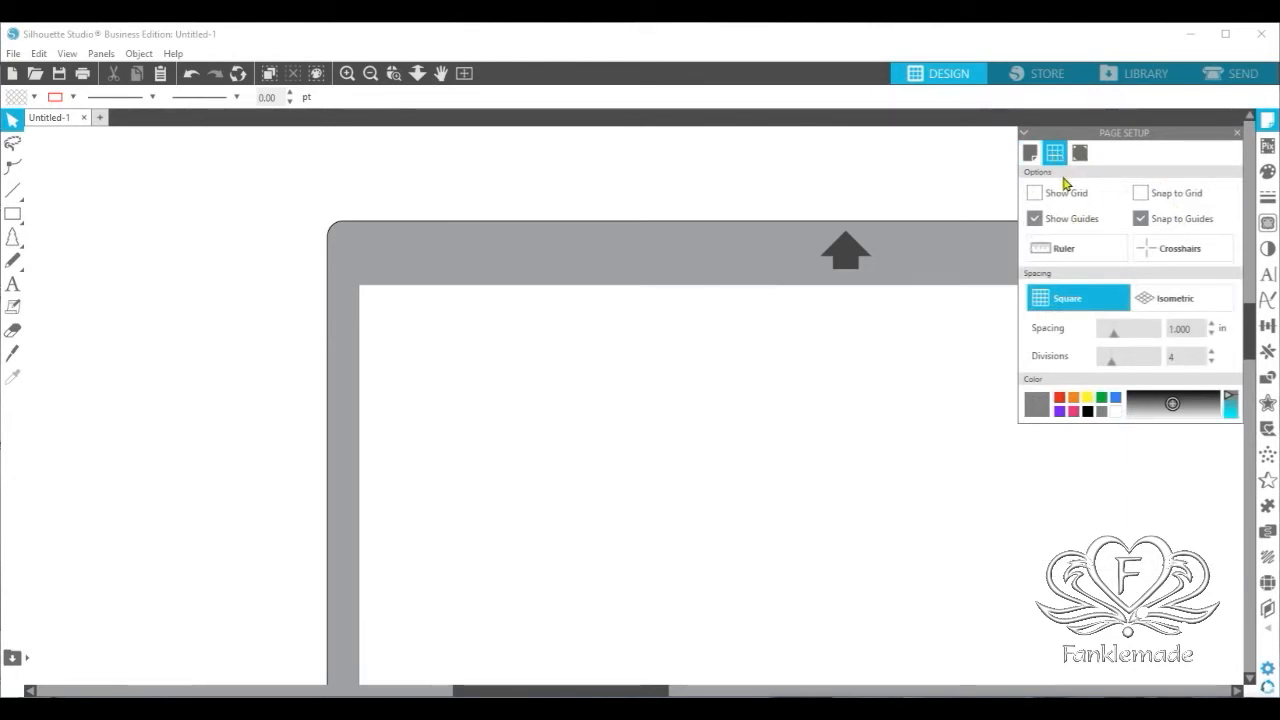
{"action": "left_click", "coordinate": [1034, 194]}
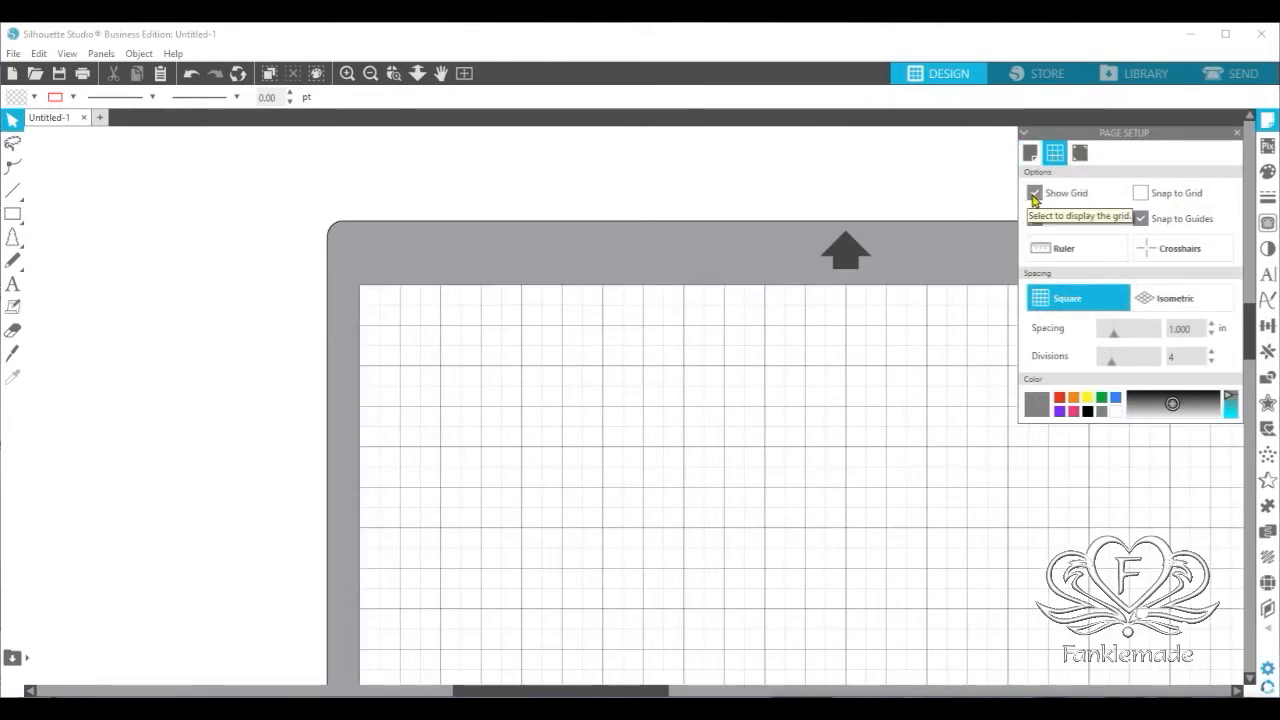
{"action": "left_click", "coordinate": [1237, 134]}
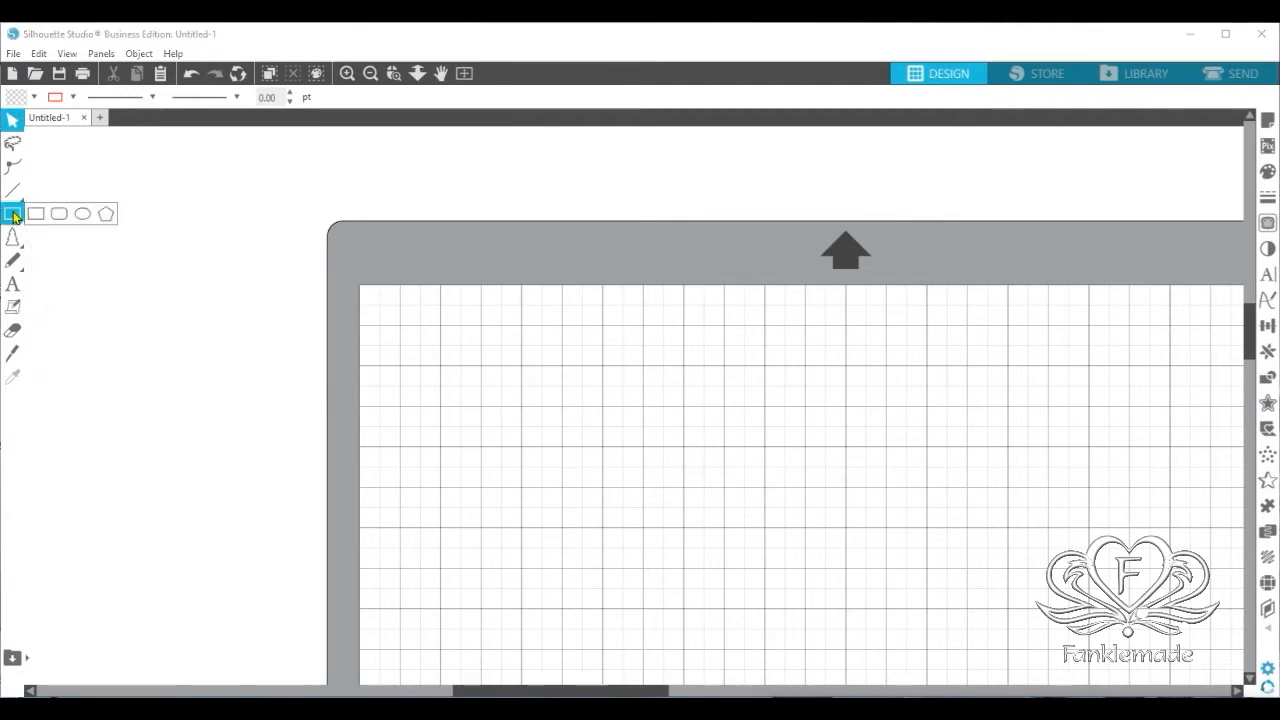
Draw a rectangle about 2.72 in wide and 1.74 in high on the upper page and fill it with light teal
{"action": "left_click", "coordinate": [36, 218]}
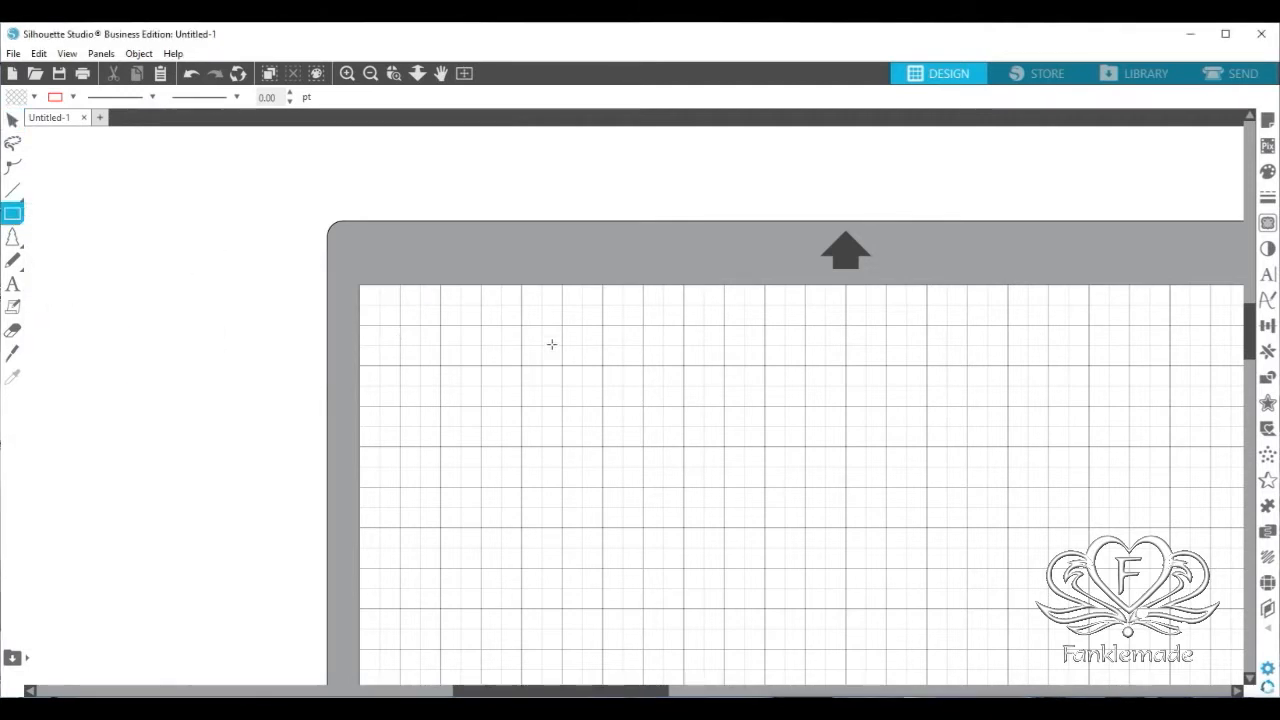
{"action": "mouse_move", "coordinate": [546, 332]}
{"action": "left_mouse_down"}
{"action": "mouse_move", "coordinate": [722, 432]}
{"action": "mouse_move", "coordinate": [733, 457]}
{"action": "mouse_move", "coordinate": [767, 474]}
{"action": "left_mouse_up"}
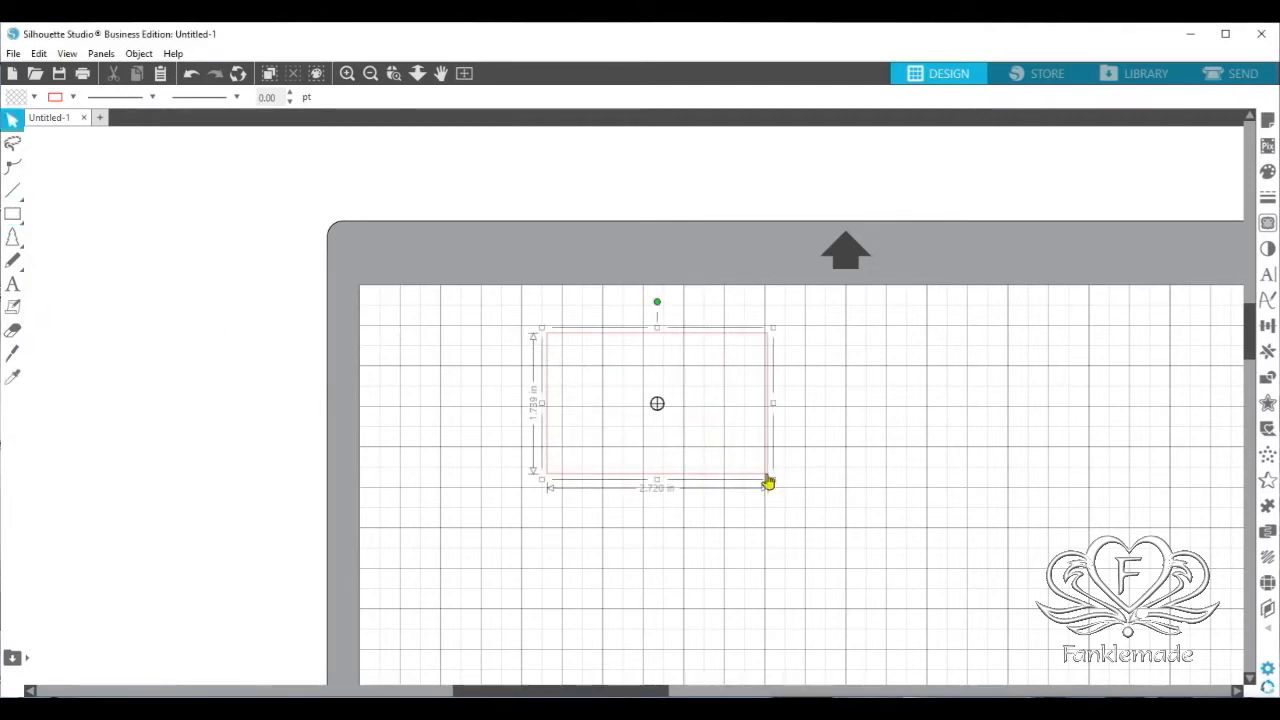
{"action": "left_click", "coordinate": [1268, 172]}
{"action": "left_click", "coordinate": [1123, 268]}
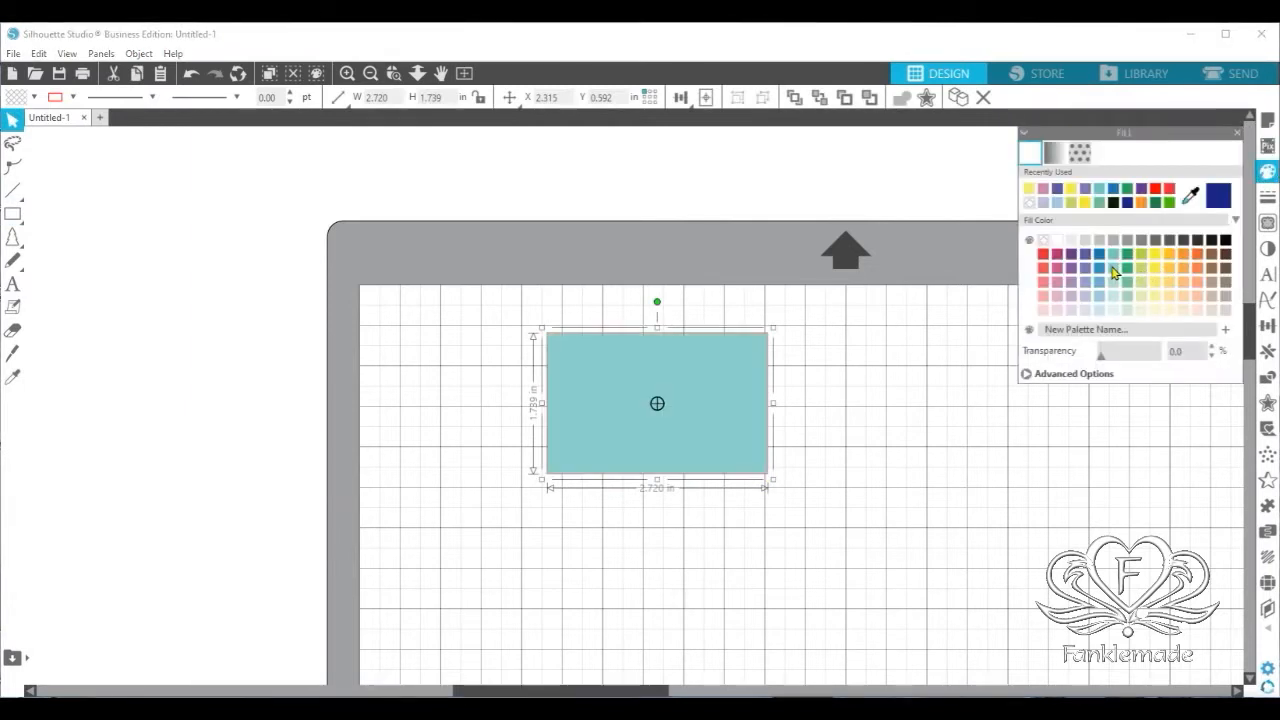
{"action": "left_click", "coordinate": [829, 512]}
Move the teal rectangle onto the grid lines by eye, placing its upper-left corner at about X 2.0 in, Y 0.5 in
{"action": "left_click_drag", "start_coordinate": [682, 416], "coordinate": [657, 408]}
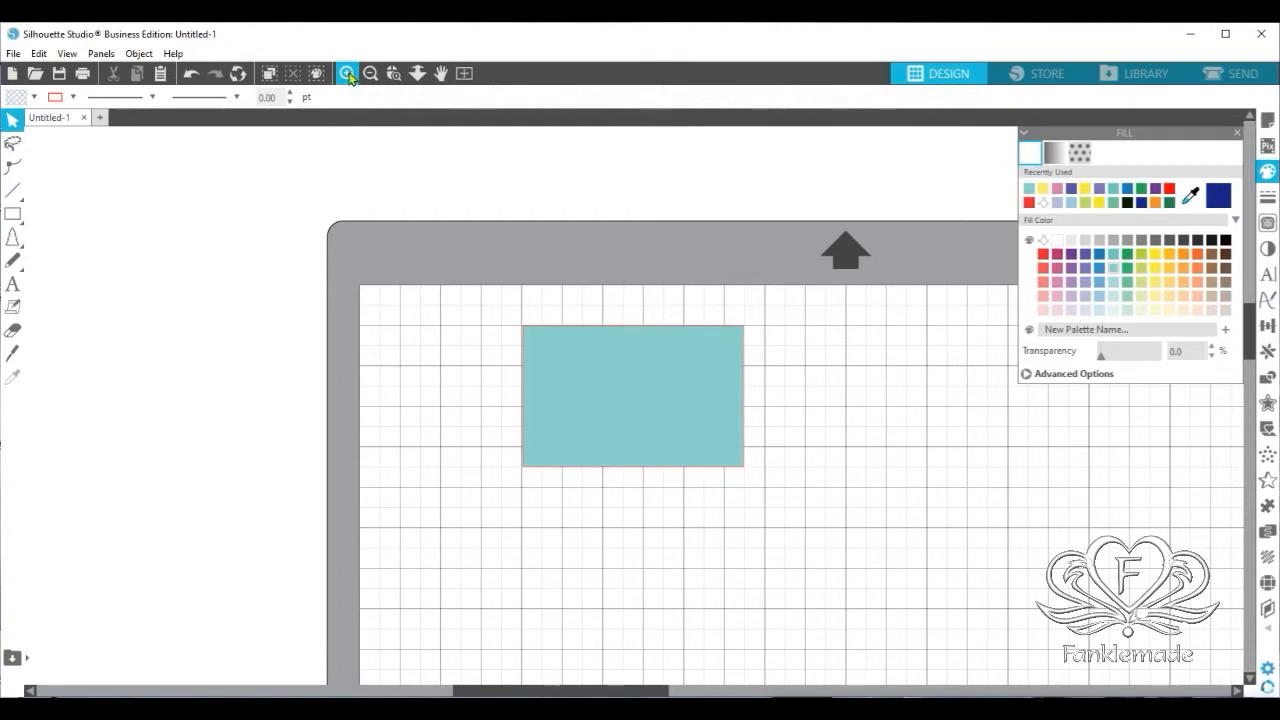
{"action": "left_click", "coordinate": [393, 73]}
{"action": "left_click", "coordinate": [546, 354]}
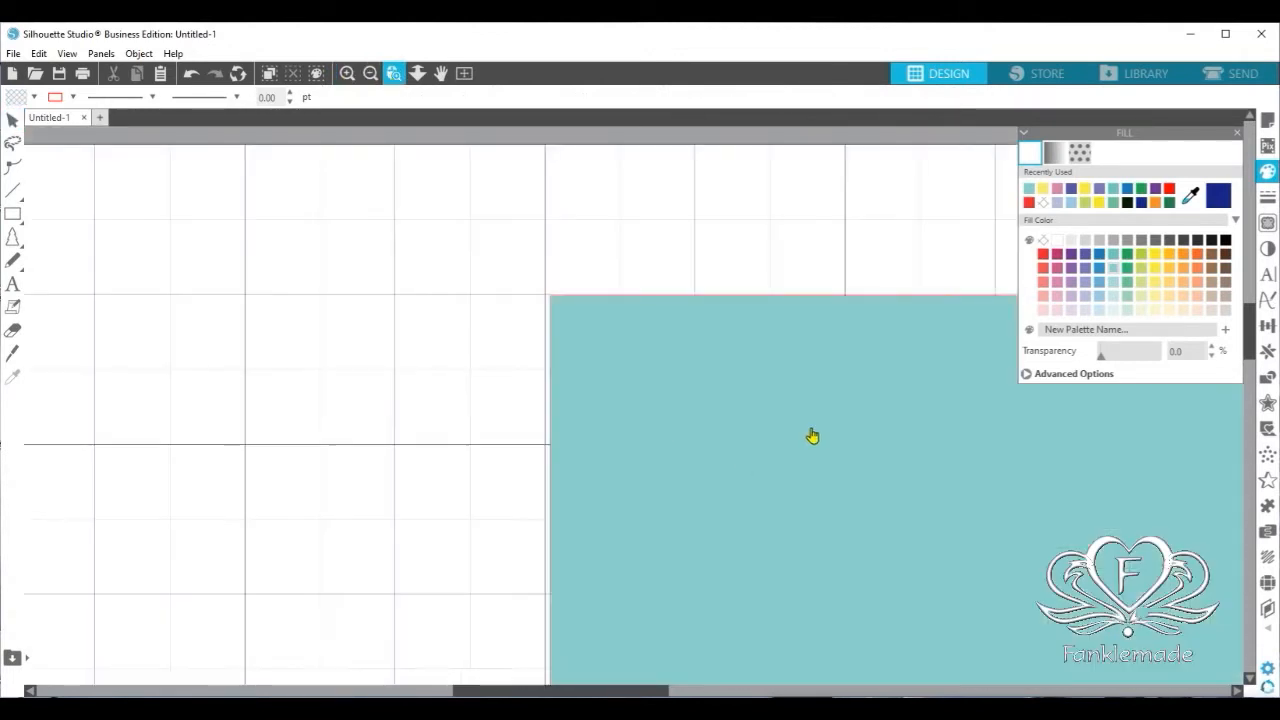
{"action": "left_click_drag", "start_coordinate": [745, 391], "coordinate": [744, 390]}
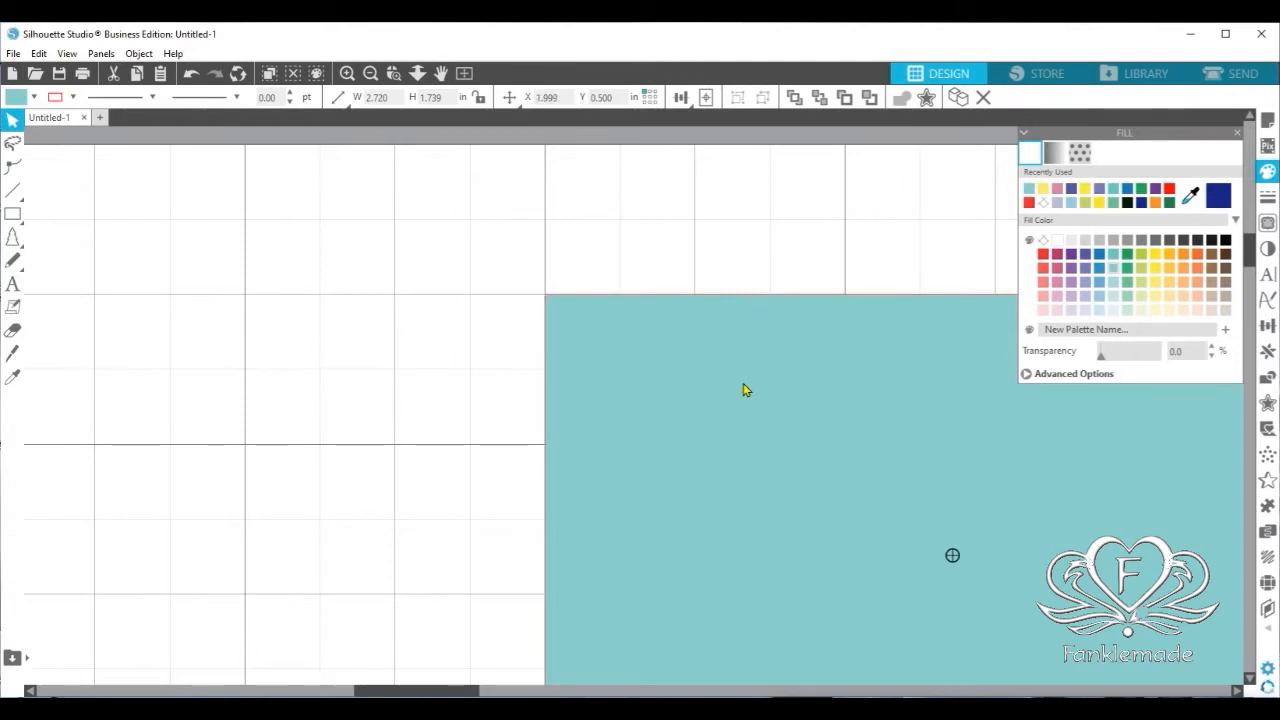
{"action": "left_click", "coordinate": [606, 292]}
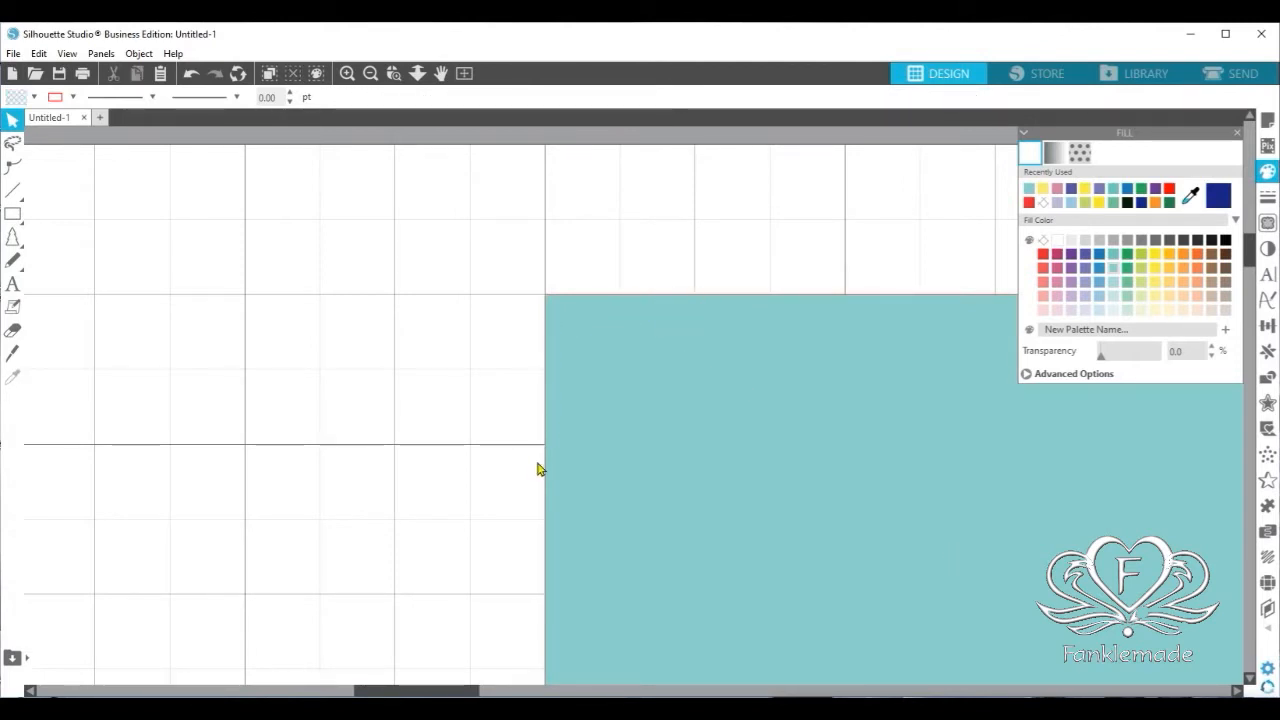
{"action": "left_click", "coordinate": [370, 74]}
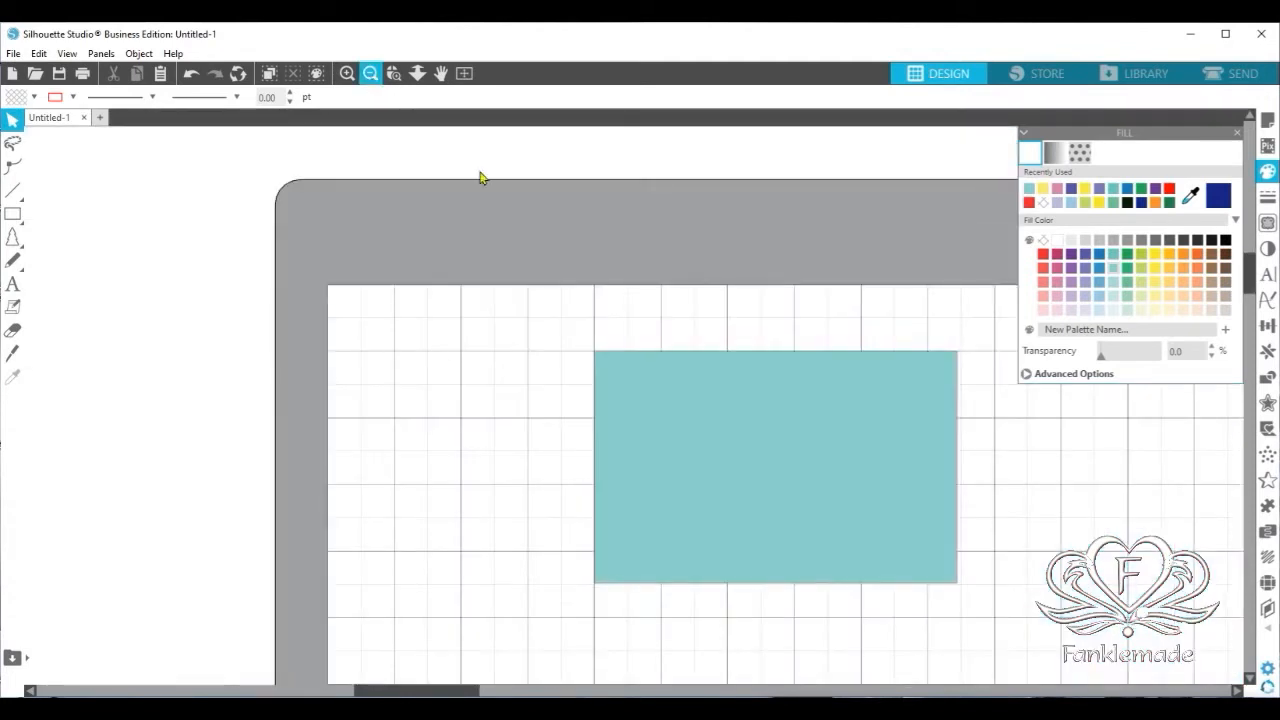
Turn on Snap to Grid and move the teal rectangle up one grid division to Y 0.250 in
{"action": "left_click", "coordinate": [816, 444]}
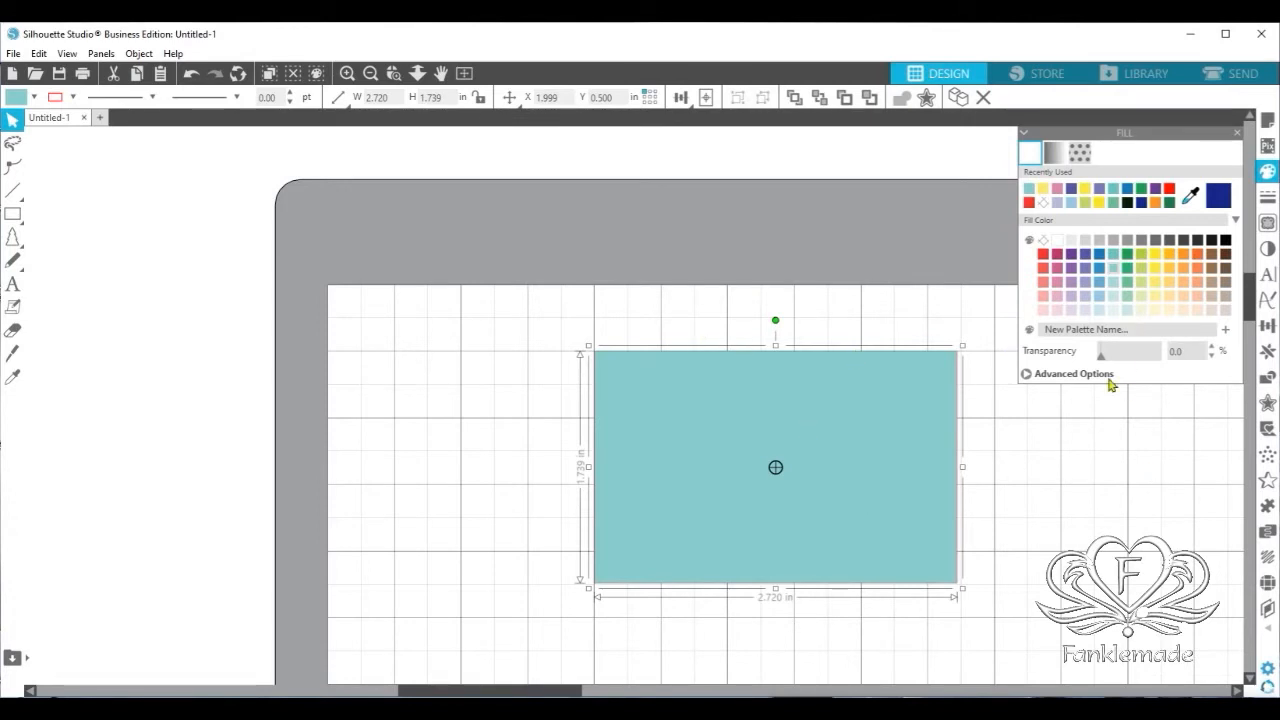
{"action": "left_click", "coordinate": [1267, 122]}
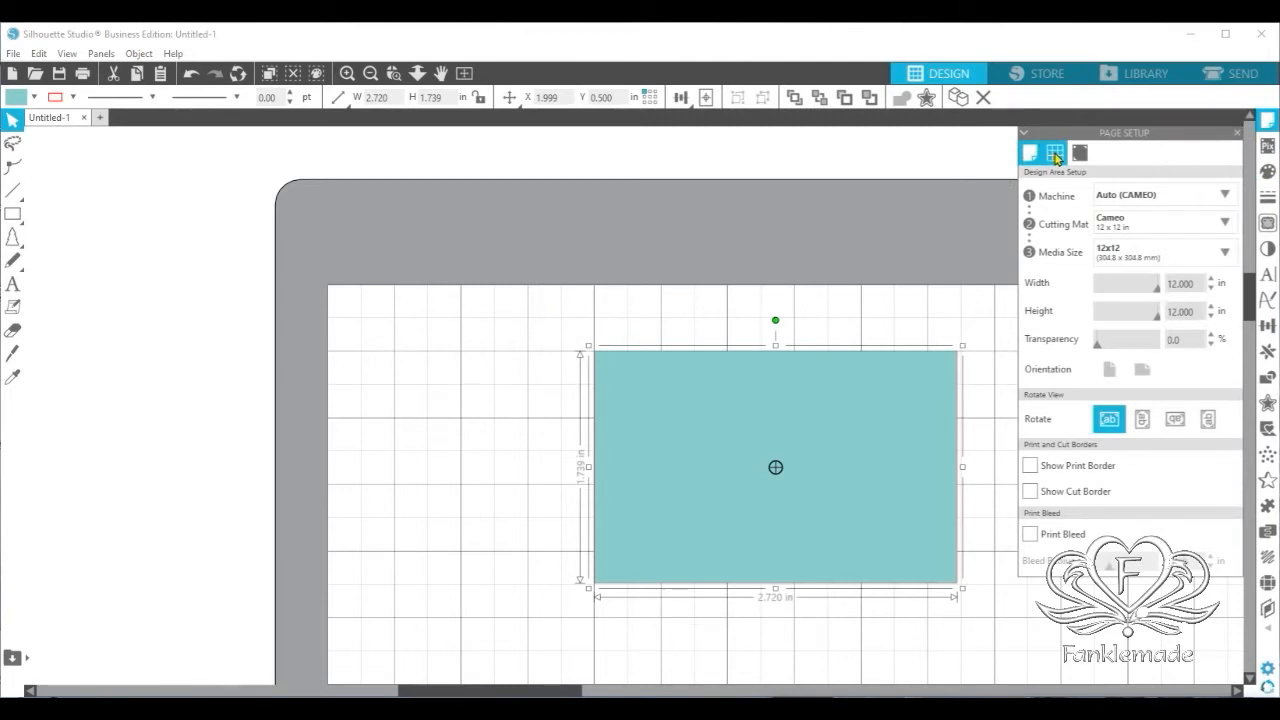
{"action": "left_click", "coordinate": [1055, 155]}
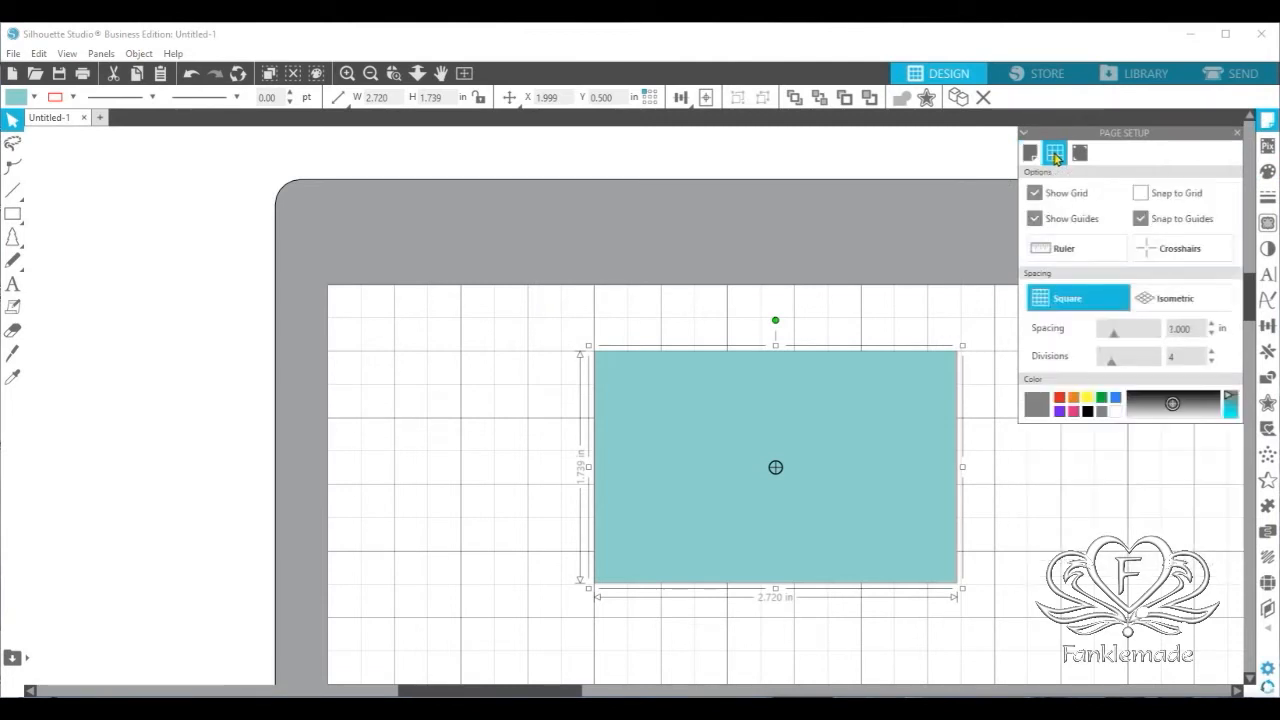
{"action": "left_click", "coordinate": [1143, 194]}
{"action": "left_click_drag", "start_coordinate": [760, 505], "coordinate": [755, 448]}
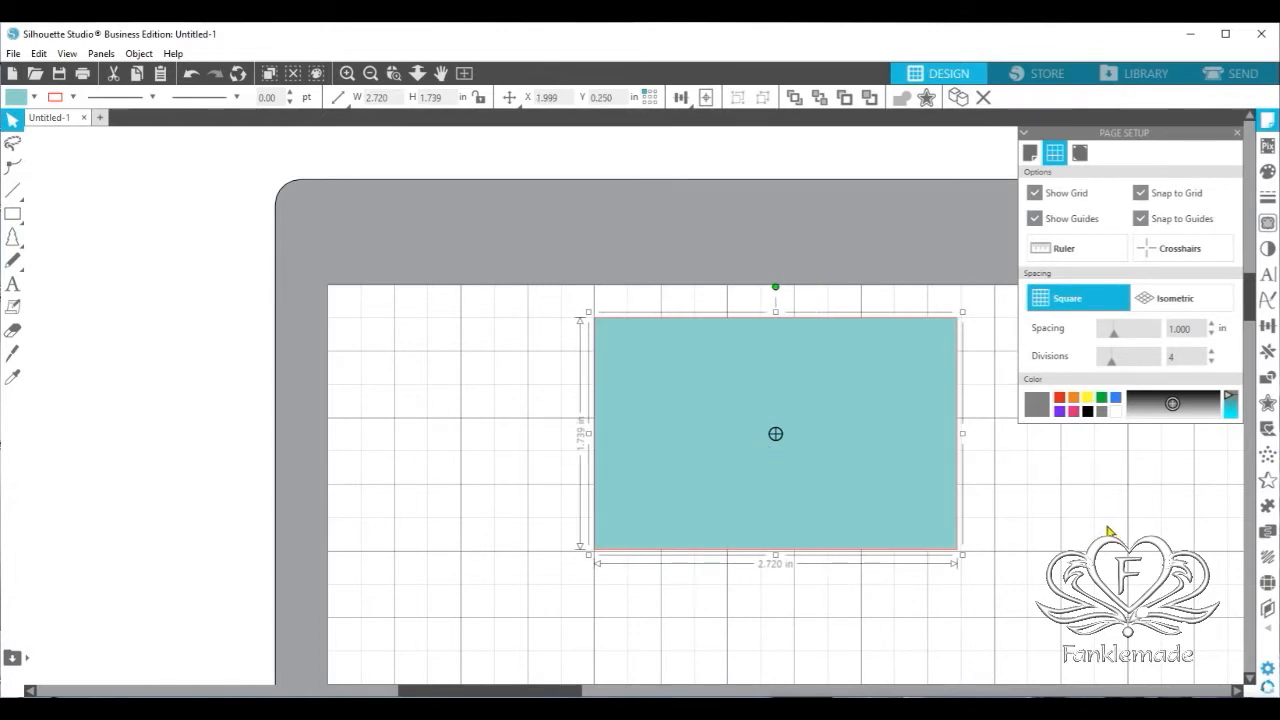
Move the rectangle to about X 1.85 in, Y 0.34 in with Snap to Grid off, and to about X 1.60 in with it on
{"action": "left_click", "coordinate": [1140, 194]}
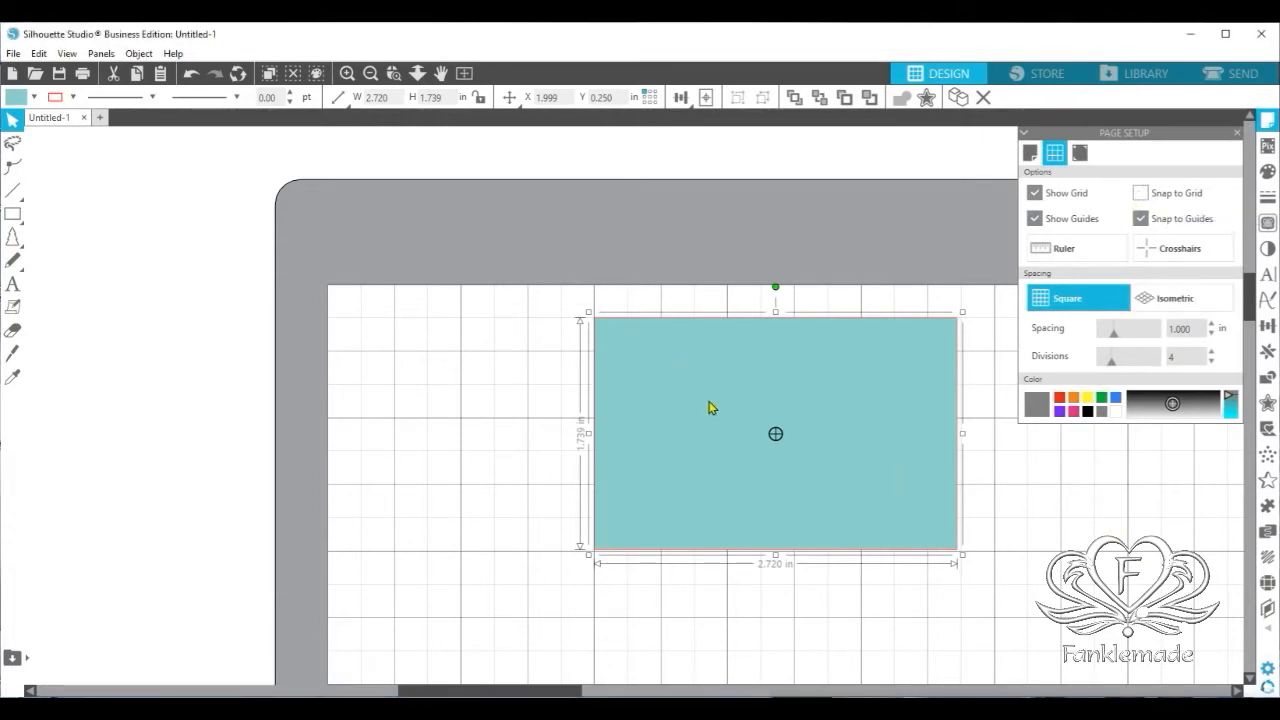
{"action": "mouse_move", "coordinate": [709, 407]}
{"action": "left_mouse_down"}
{"action": "mouse_move", "coordinate": [689, 409]}
{"action": "mouse_move", "coordinate": [692, 421]}
{"action": "left_mouse_up"}
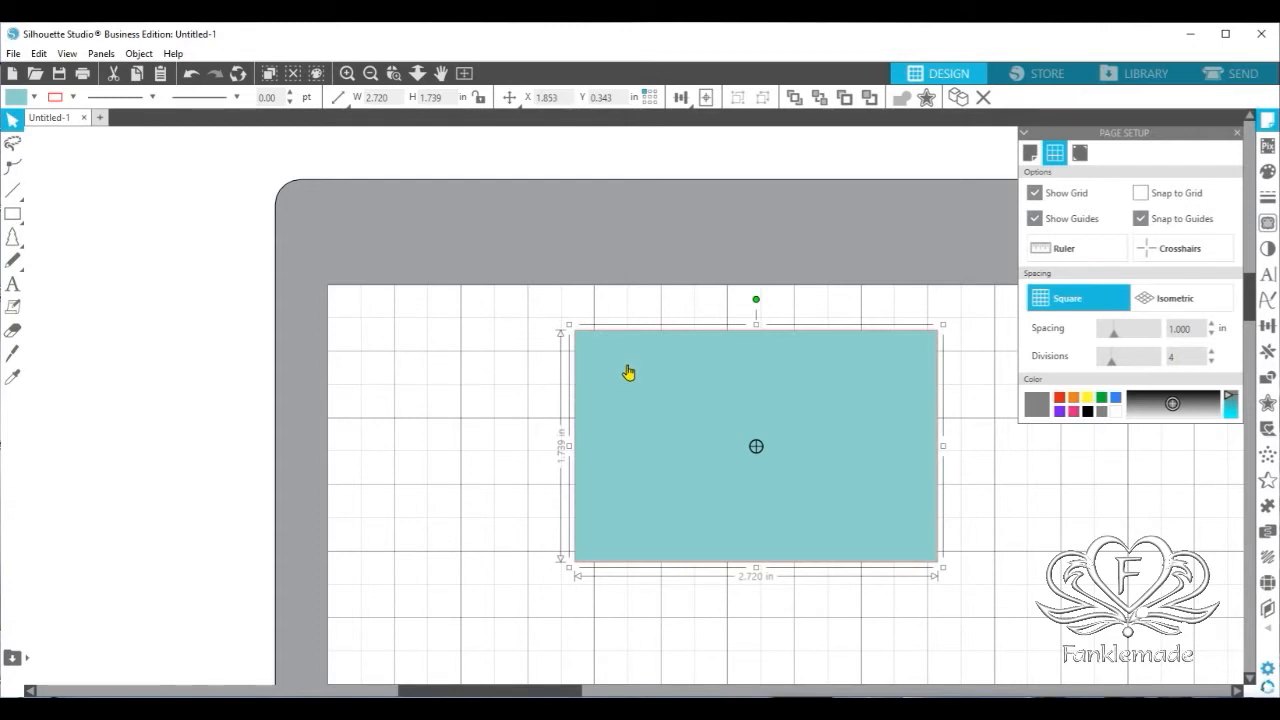
{"action": "left_click", "coordinate": [1141, 193]}
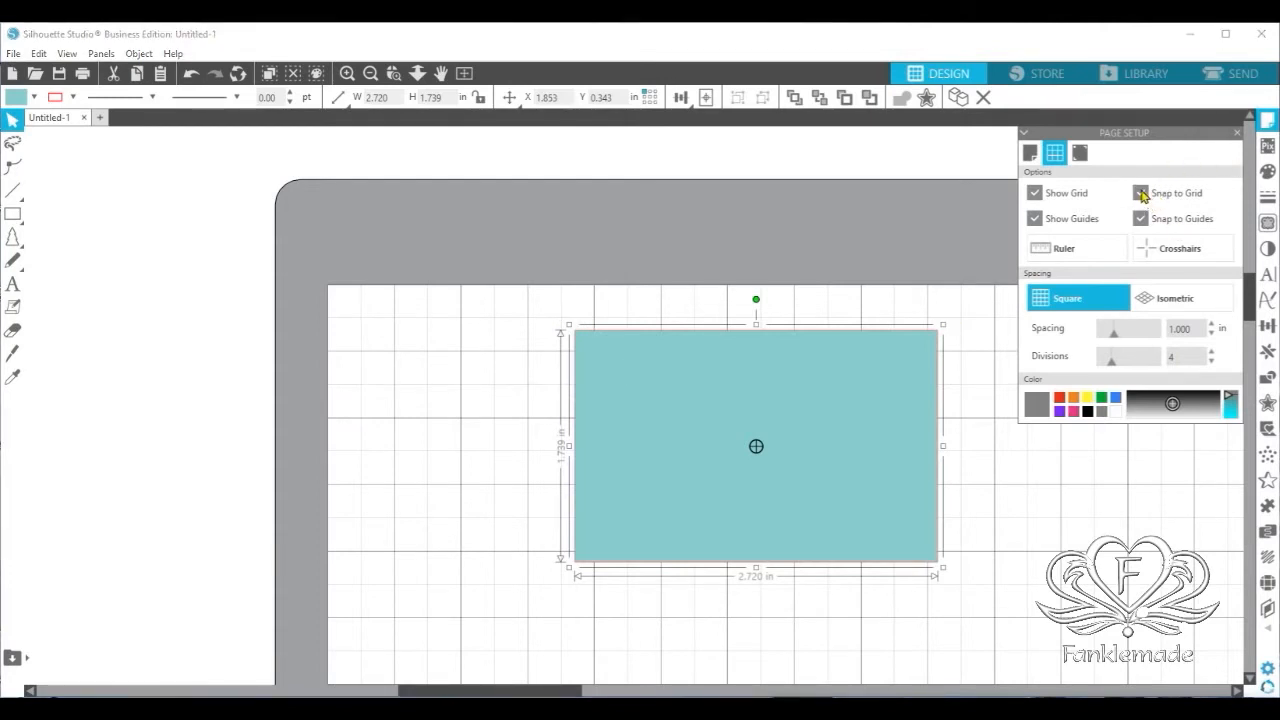
{"action": "mouse_move", "coordinate": [684, 416]}
{"action": "left_mouse_down"}
{"action": "mouse_move", "coordinate": [820, 411]}
{"action": "mouse_move", "coordinate": [826, 381]}
{"action": "mouse_move", "coordinate": [826, 417]}
{"action": "mouse_move", "coordinate": [672, 413]}
{"action": "left_mouse_up"}
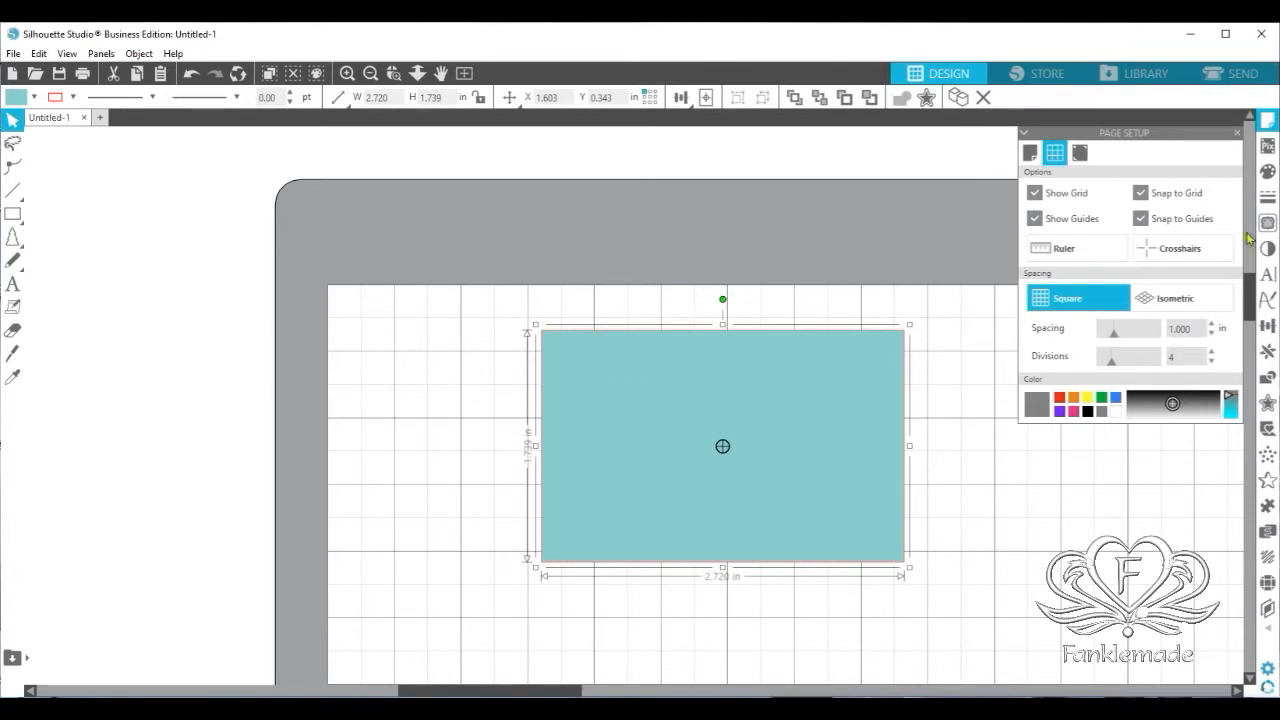
Move the teal rectangle to about X 0.53 in, Y 0.38 in and place a pasted copy beside it at about X 3.46 in, Y 0.39 in
{"action": "left_click", "coordinate": [1268, 120]}
{"action": "left_click_drag", "start_coordinate": [871, 380], "coordinate": [711, 390]}
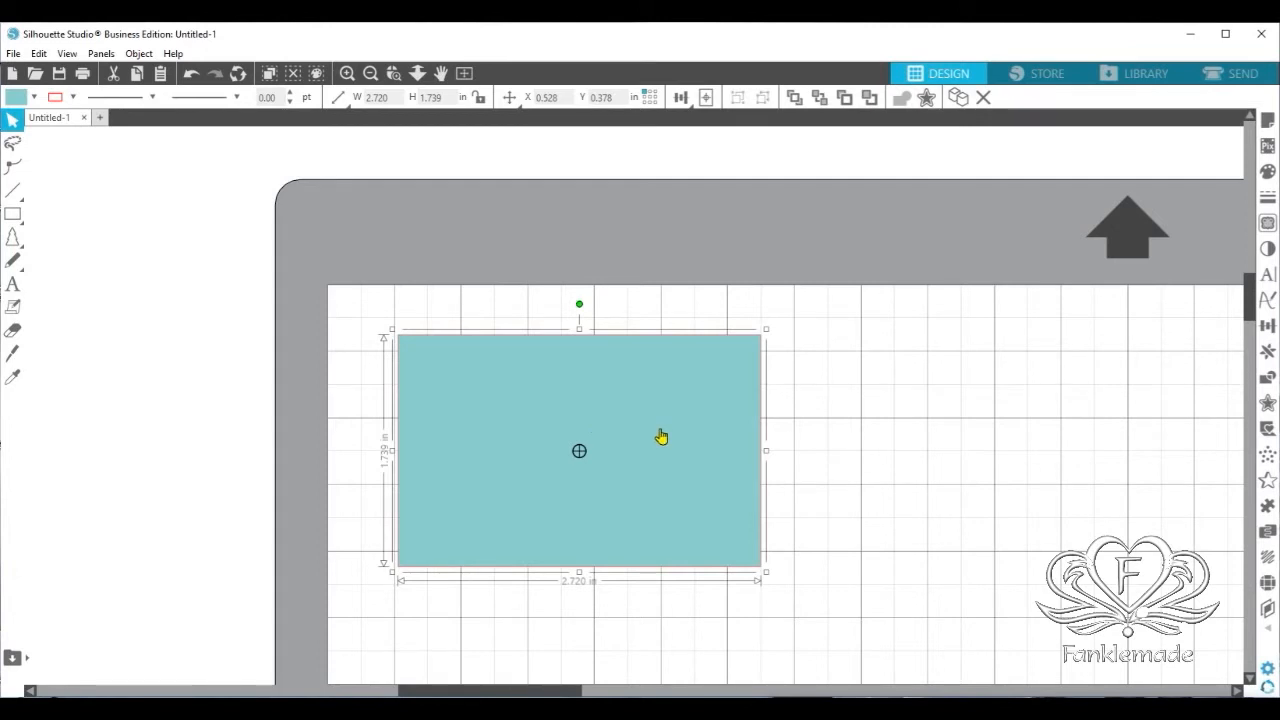
{"action": "right_click", "coordinate": [661, 436]}
{"action": "left_click", "coordinate": [720, 106]}
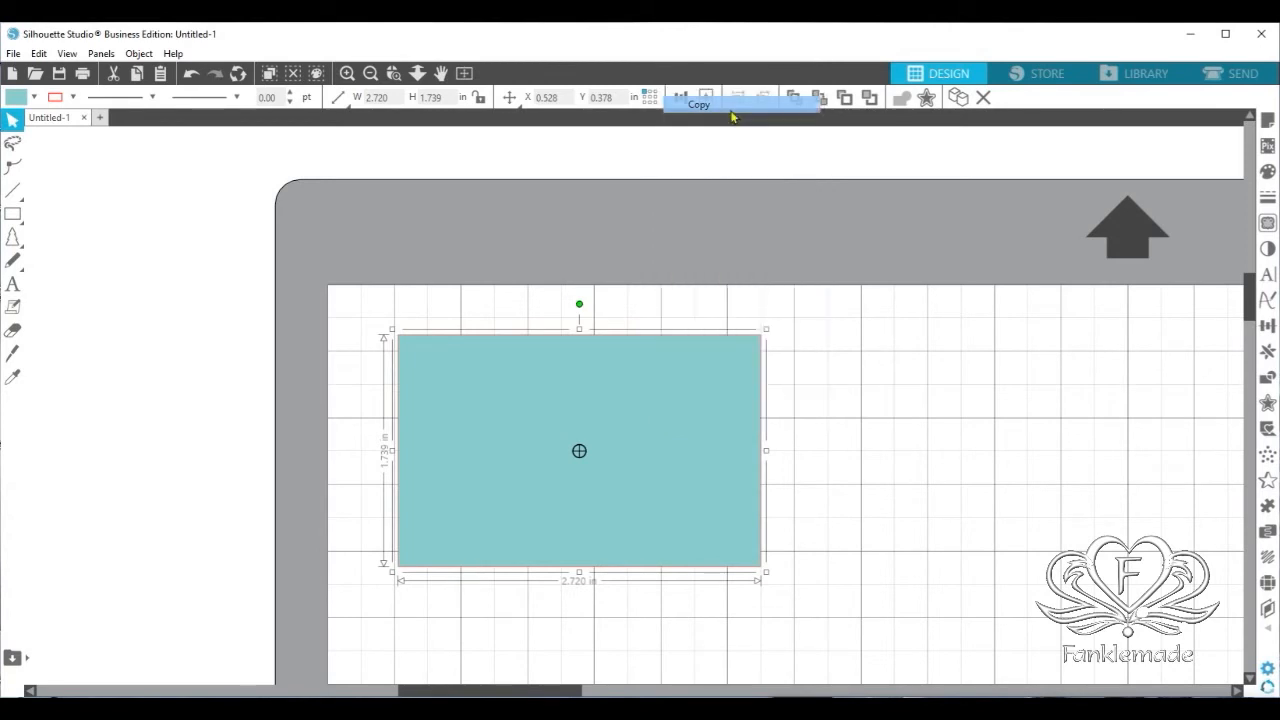
{"action": "right_click", "coordinate": [681, 391]}
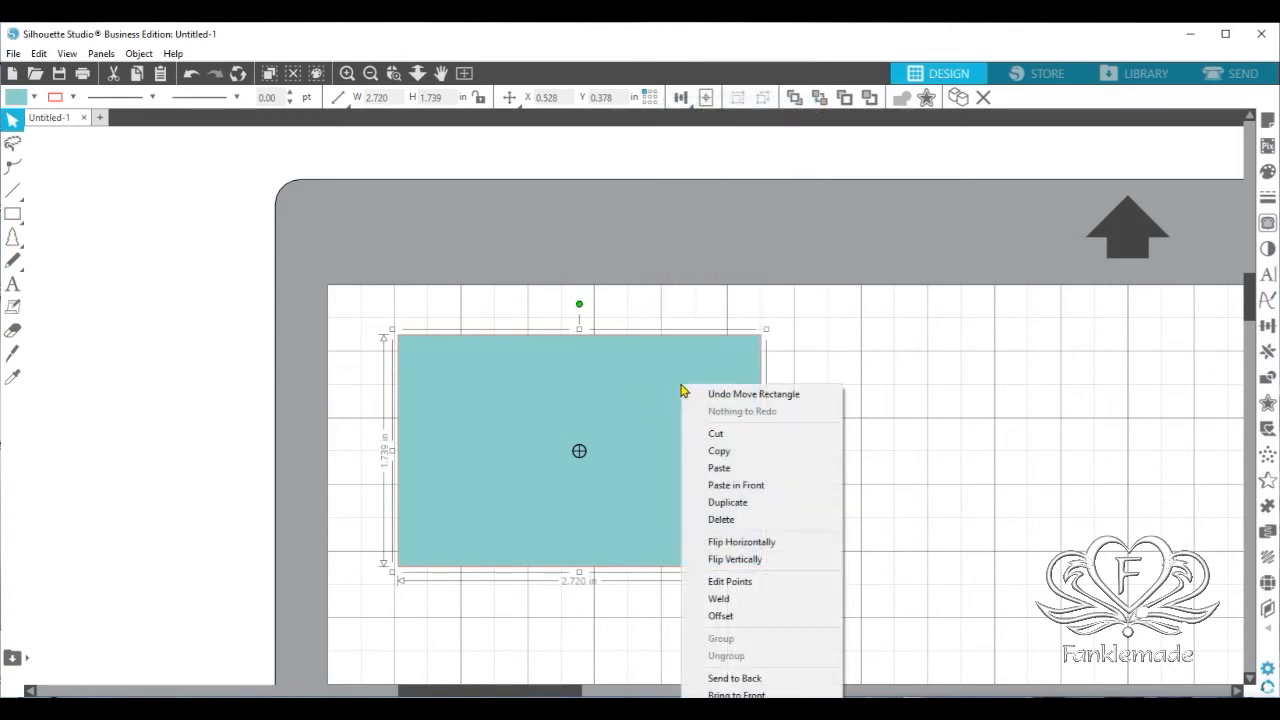
{"action": "left_click", "coordinate": [738, 469]}
{"action": "left_click_drag", "start_coordinate": [546, 417], "coordinate": [908, 387]}
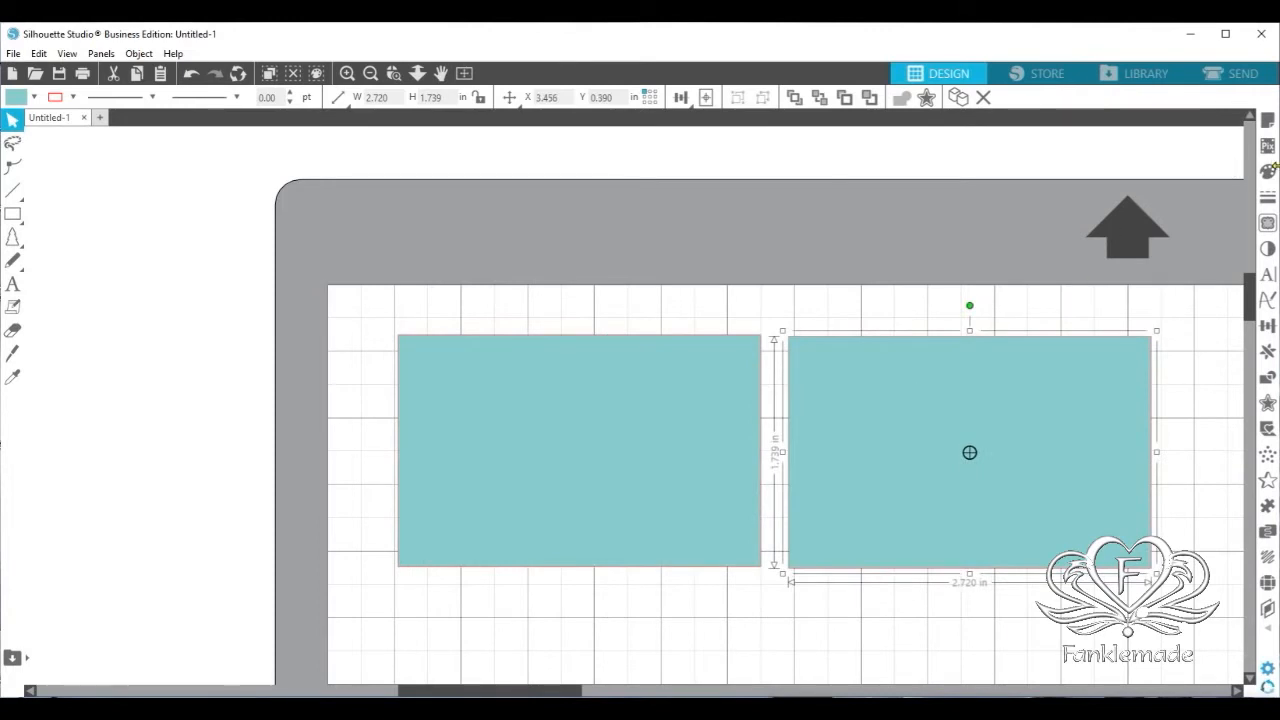
Fill the copied rectangle with blue and lower it to about X 3.47 in, Y 0.82 in
{"action": "left_click", "coordinate": [1268, 171]}
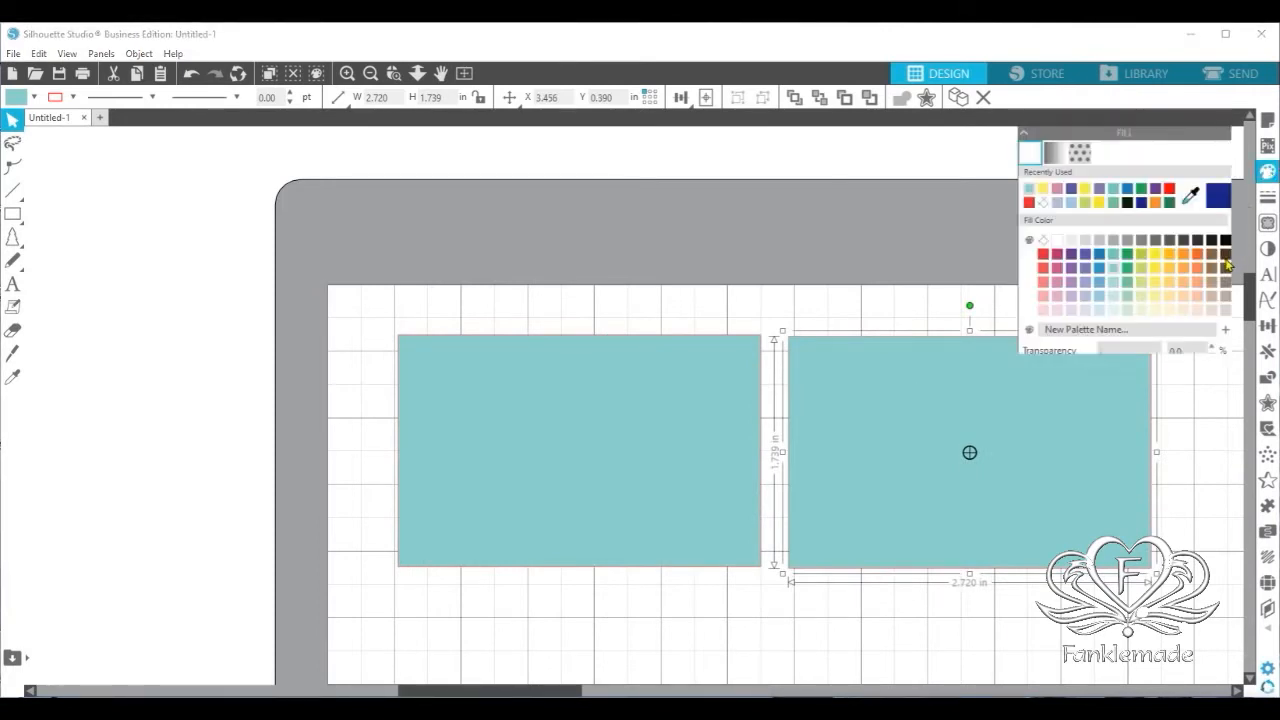
{"action": "left_click", "coordinate": [1100, 256]}
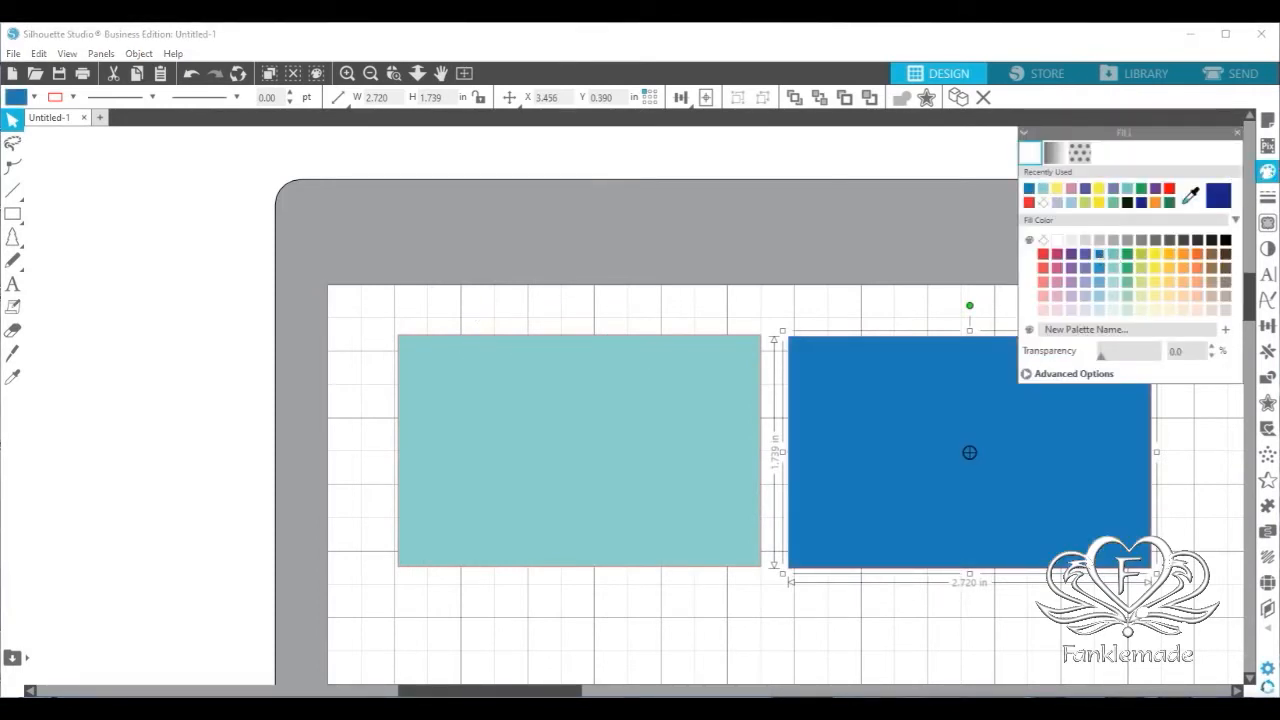
{"action": "left_click_drag", "start_coordinate": [505, 690], "coordinate": [562, 690]}
{"action": "left_click_drag", "start_coordinate": [757, 491], "coordinate": [761, 548]}
Select the teal and blue rectangles together and align them vertically by their top edges
{"action": "left_click", "coordinate": [328, 444]}
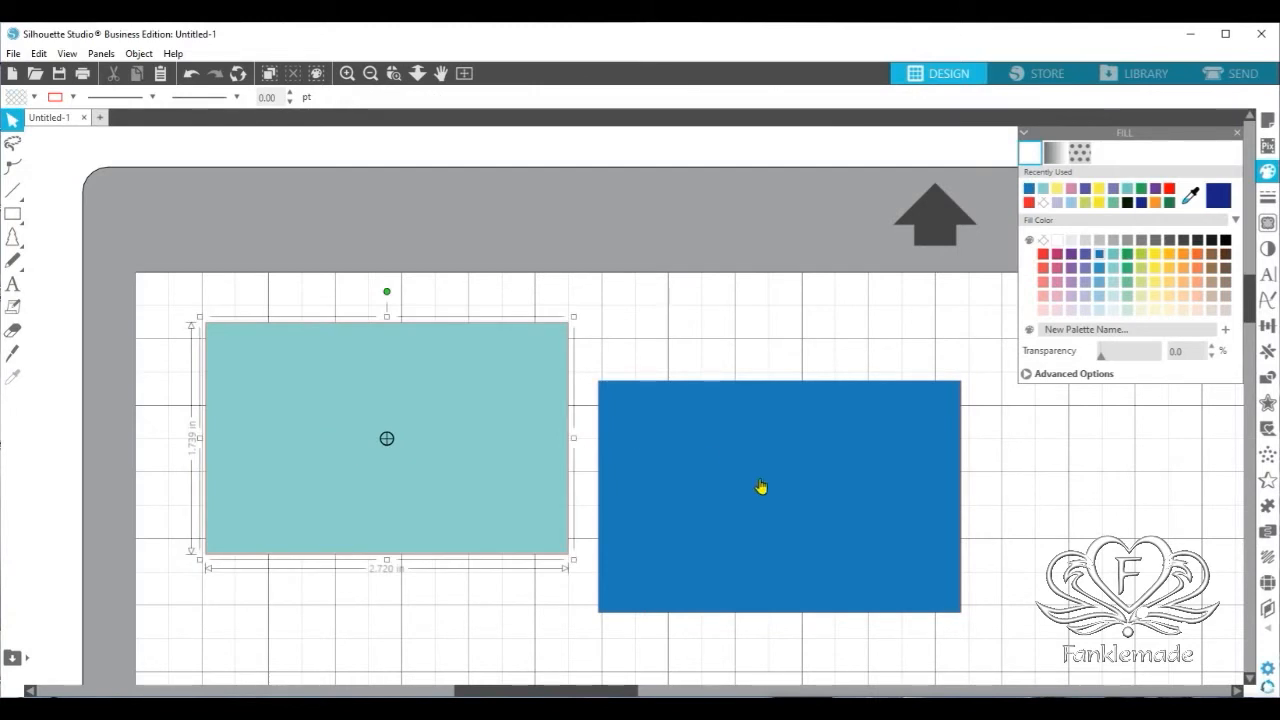
{"action": "left_click", "coordinate": [763, 489]}
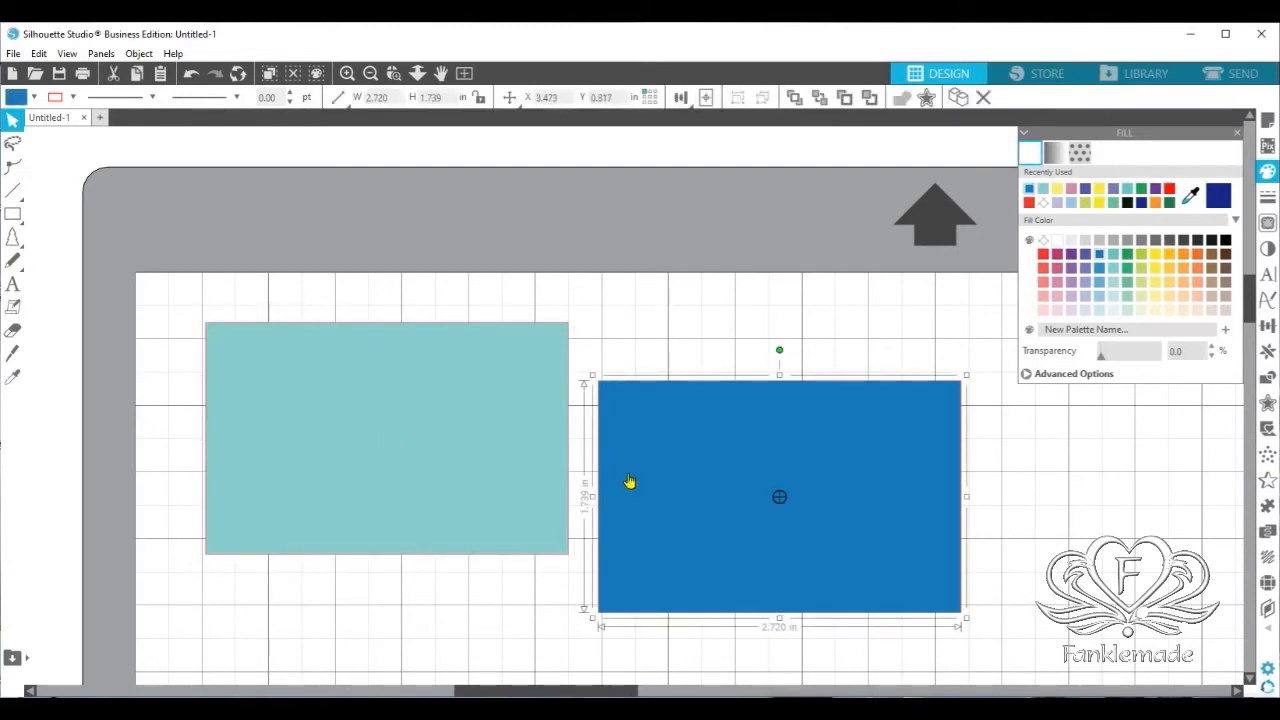
{"action": "left_click_drag", "start_coordinate": [183, 305], "coordinate": [405, 372]}
{"action": "left_click", "coordinate": [700, 450], "text": "shift"}
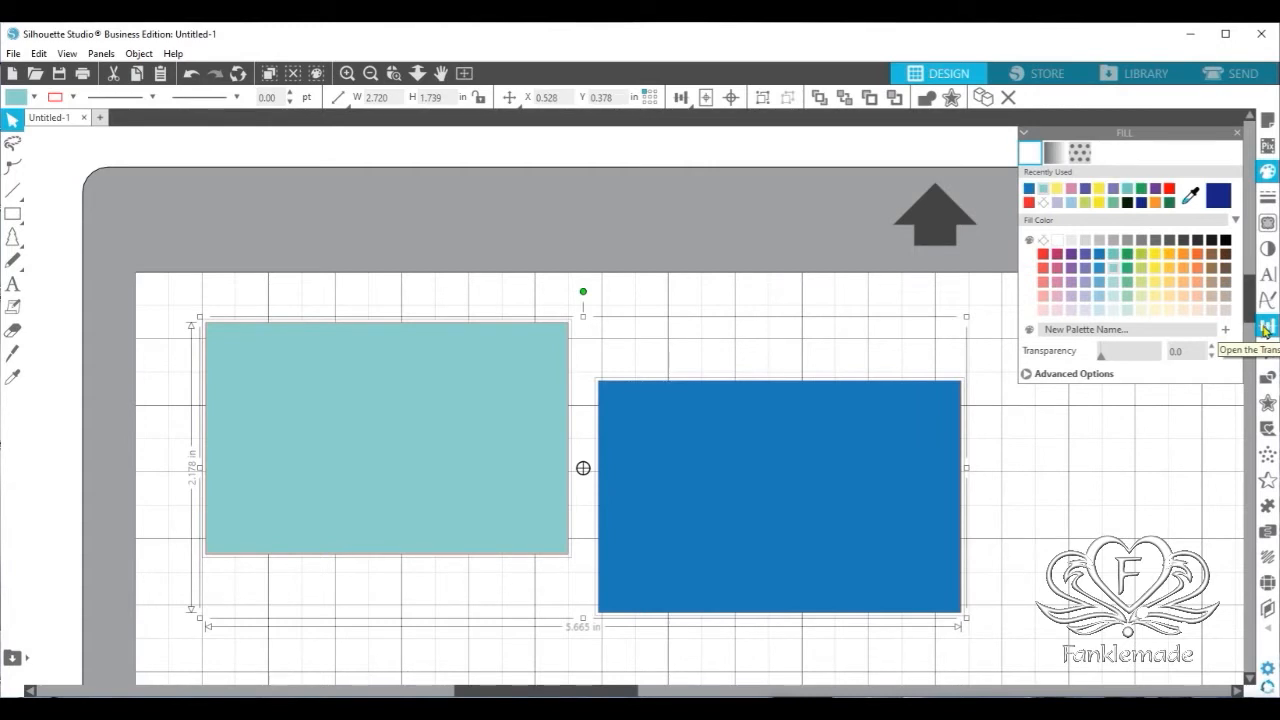
{"action": "left_click", "coordinate": [680, 99]}
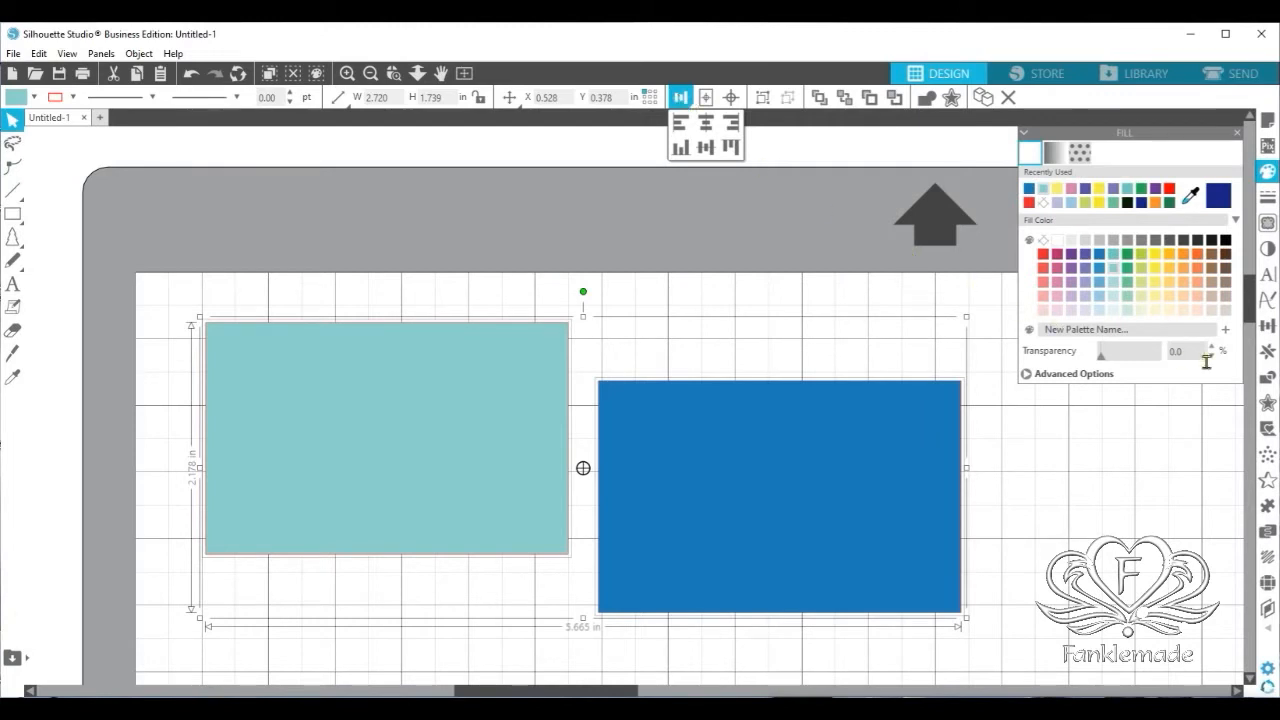
{"action": "left_click", "coordinate": [1264, 328]}
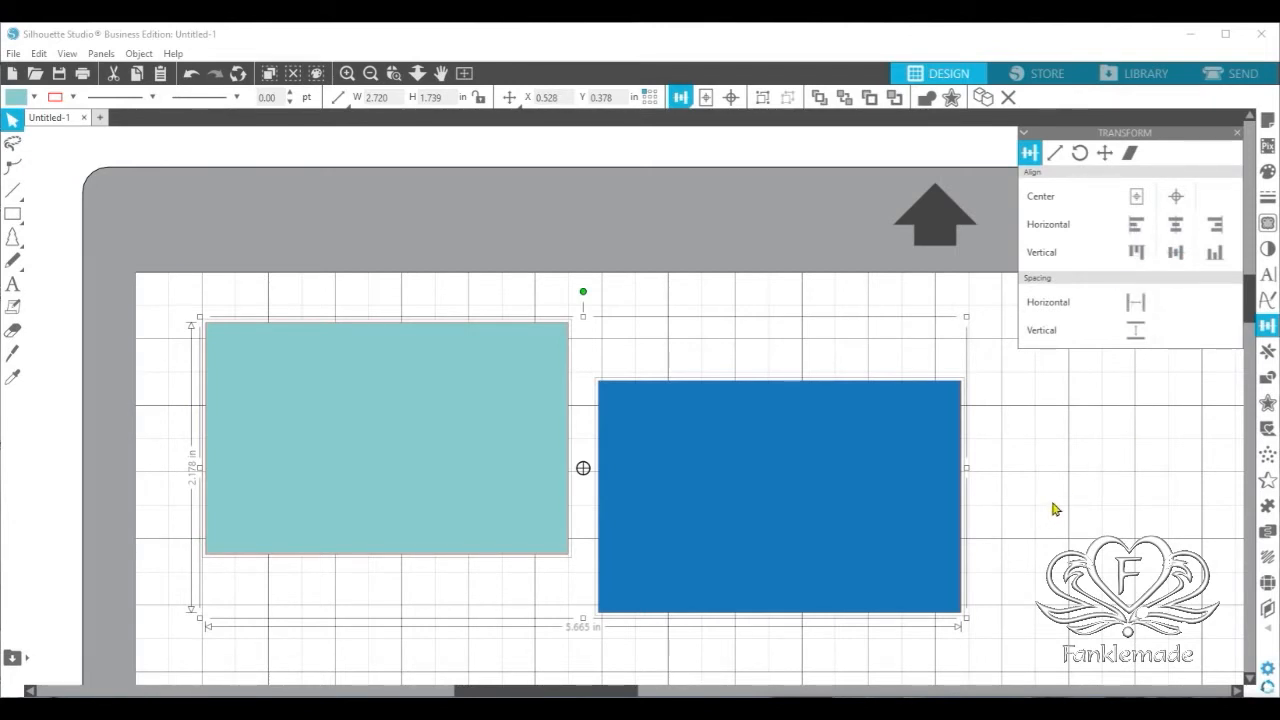
{"action": "left_click", "coordinate": [1133, 254]}
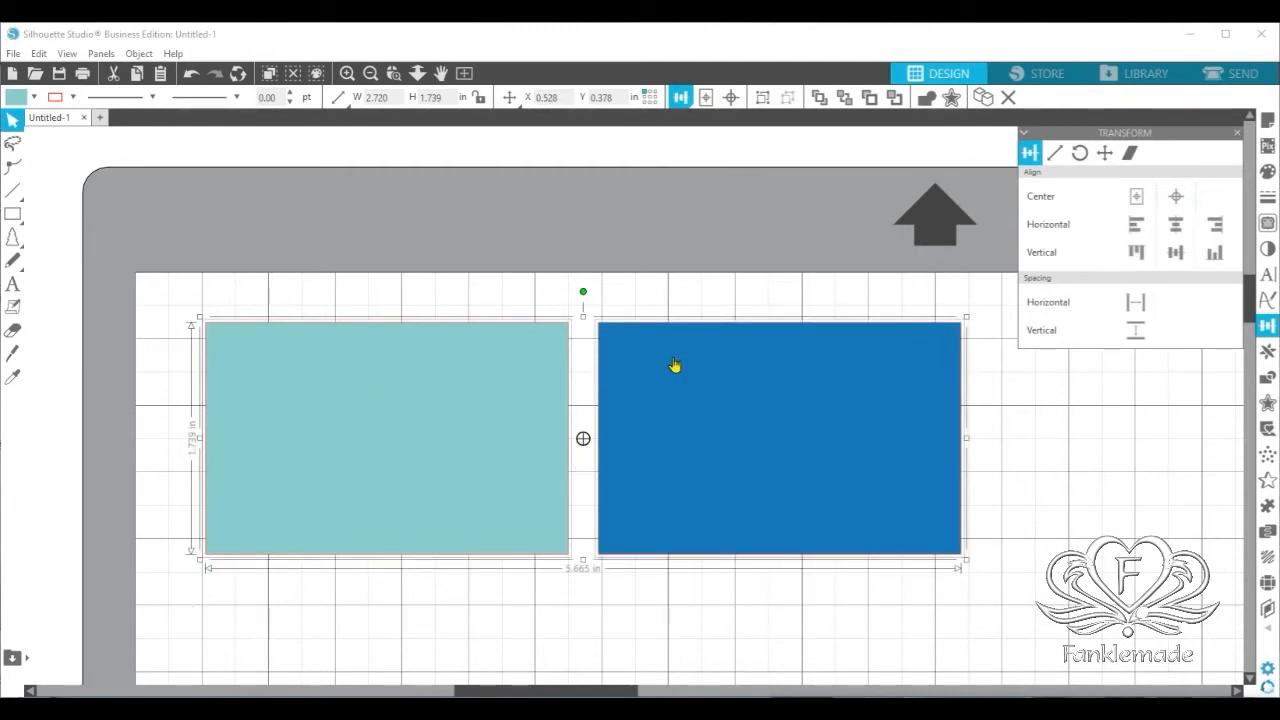
Move the blue rectangle down out of line with the teal one, slightly closer to it, and clear the selection
{"action": "left_click", "coordinate": [1012, 478]}
{"action": "left_click_drag", "start_coordinate": [880, 455], "coordinate": [863, 517]}
{"action": "left_click", "coordinate": [1069, 353]}
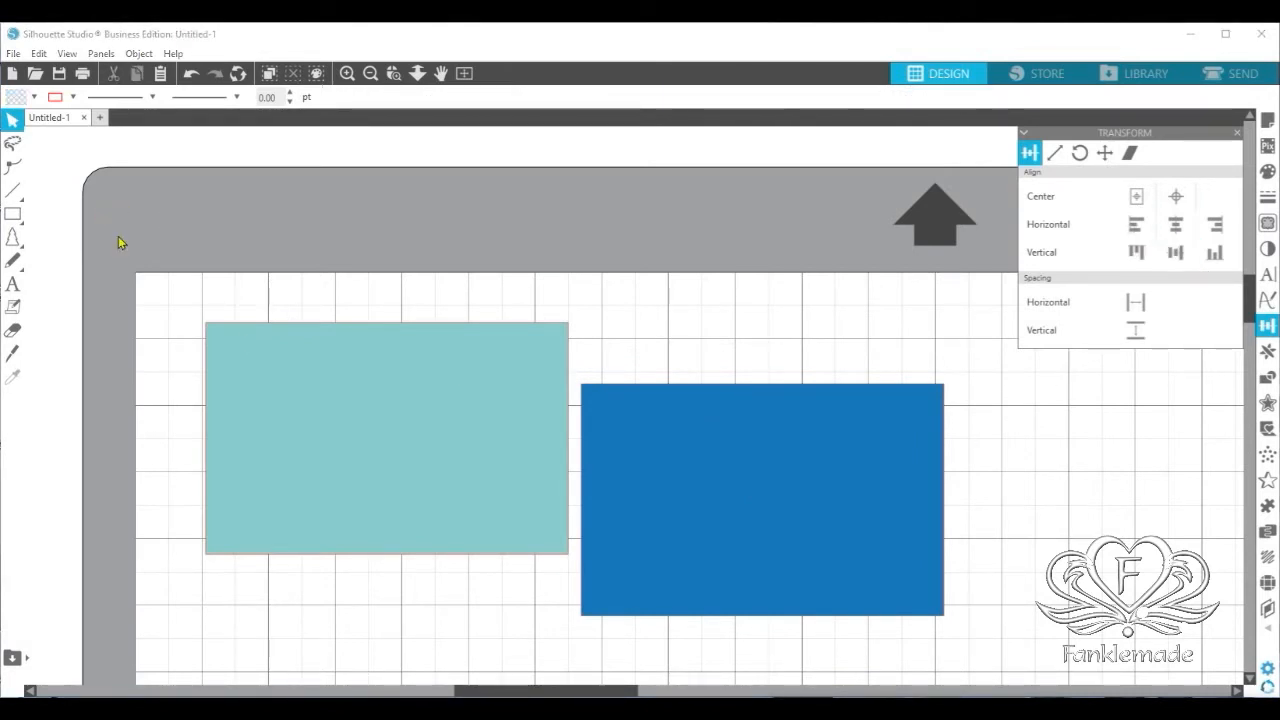
Select the teal and blue rectangles, align them vertically by their middles and move the pair up to about X 0.52 in, Y 0.39 in
{"action": "left_click_drag", "start_coordinate": [172, 291], "coordinate": [515, 387]}
{"action": "left_click", "coordinate": [652, 440], "text": "shift"}
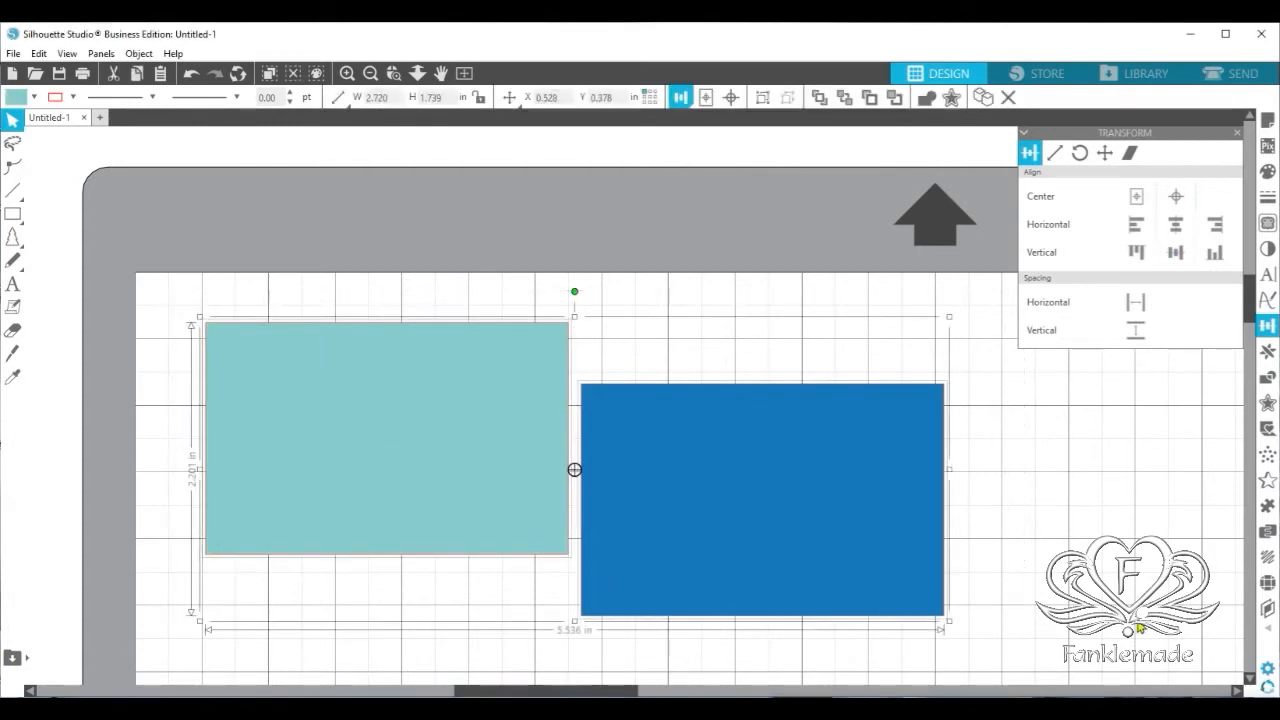
{"action": "left_click", "coordinate": [1175, 252]}
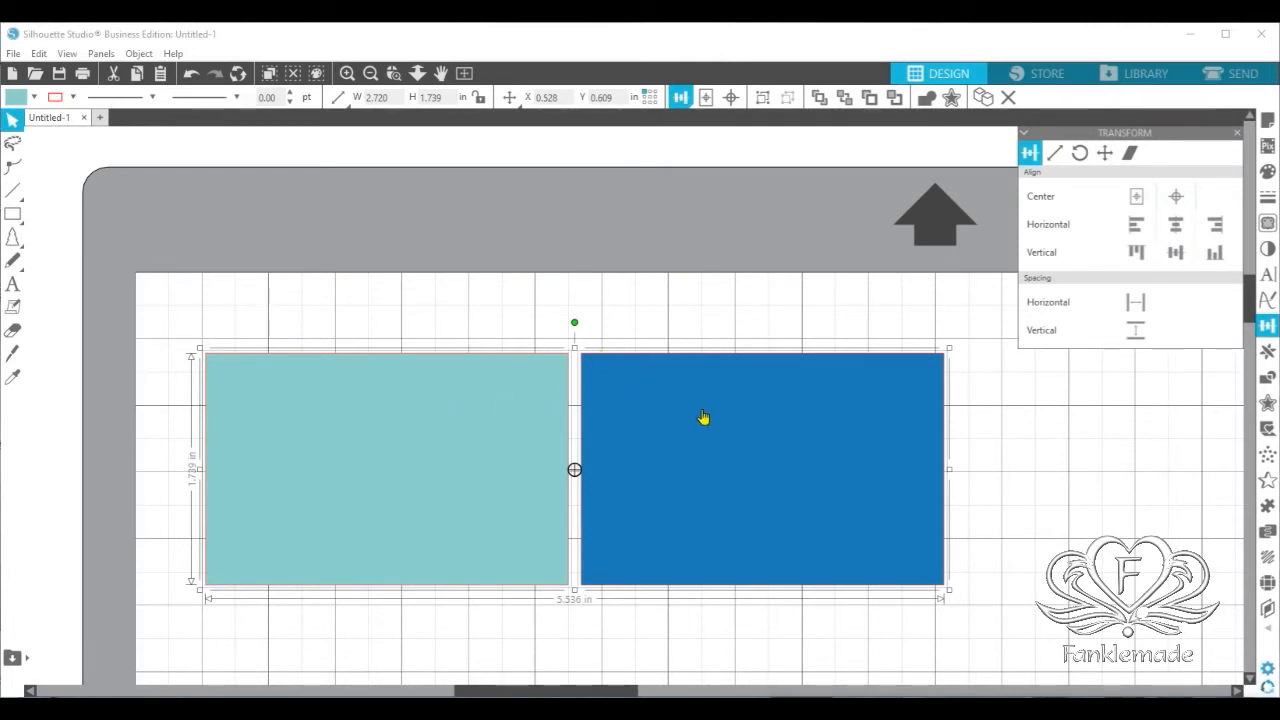
{"action": "left_click_drag", "start_coordinate": [786, 443], "coordinate": [785, 412]}
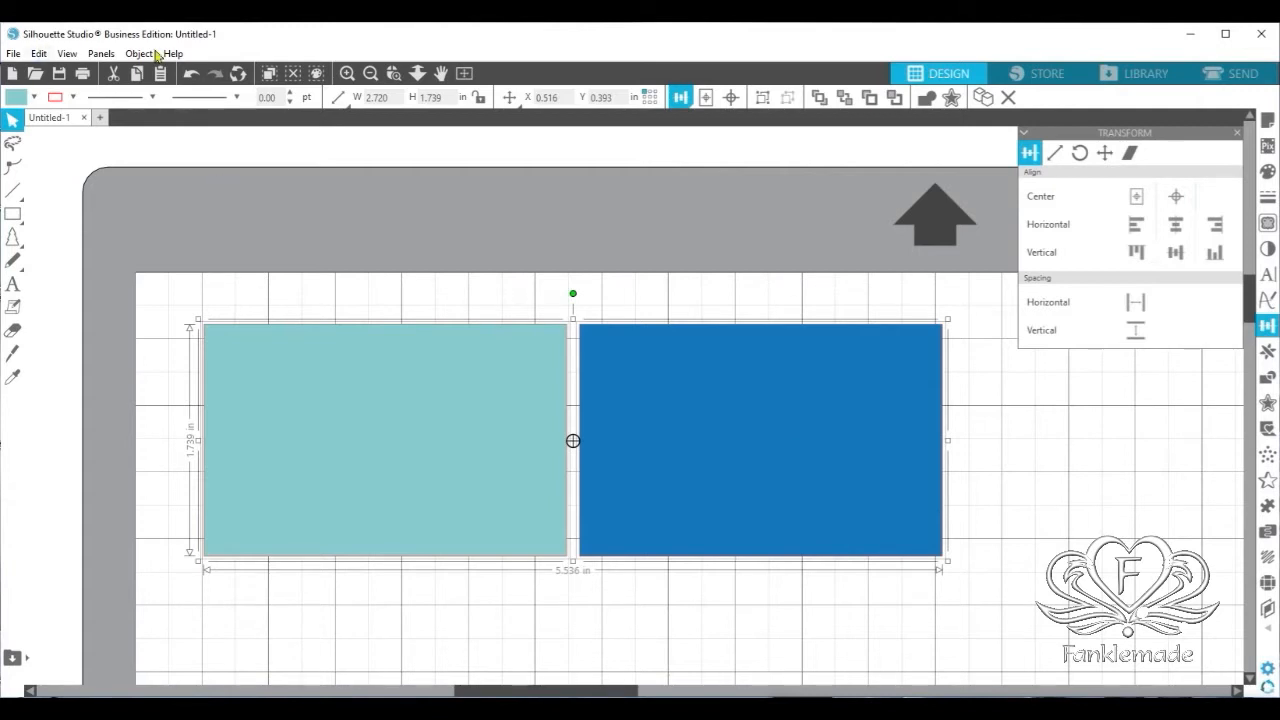
Undo the recent moves and alignments until the blue rectangle is back at about X 3.47 in, Y 0.82 in, and check each rectangle's selection
{"action": "left_click", "coordinate": [190, 74]}
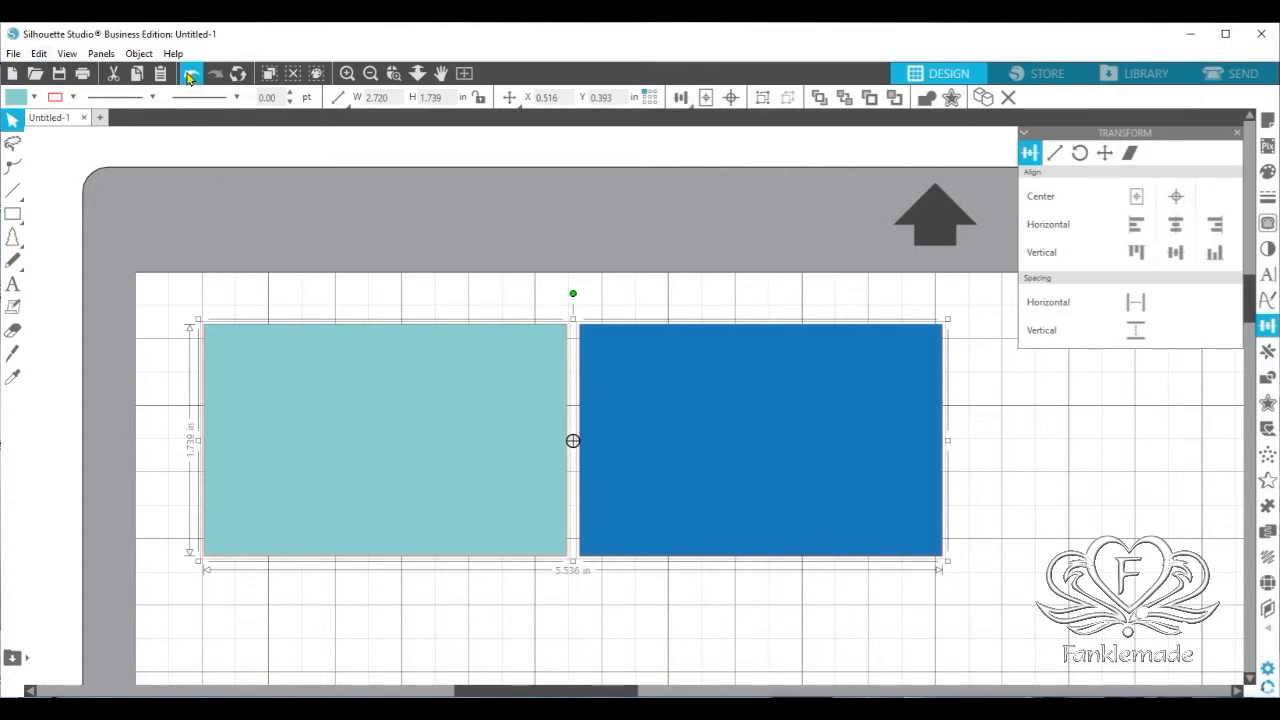
{"action": "left_click", "coordinate": [190, 74]}
{"action": "left_click", "coordinate": [190, 74]}
{"action": "left_click", "coordinate": [190, 74]}
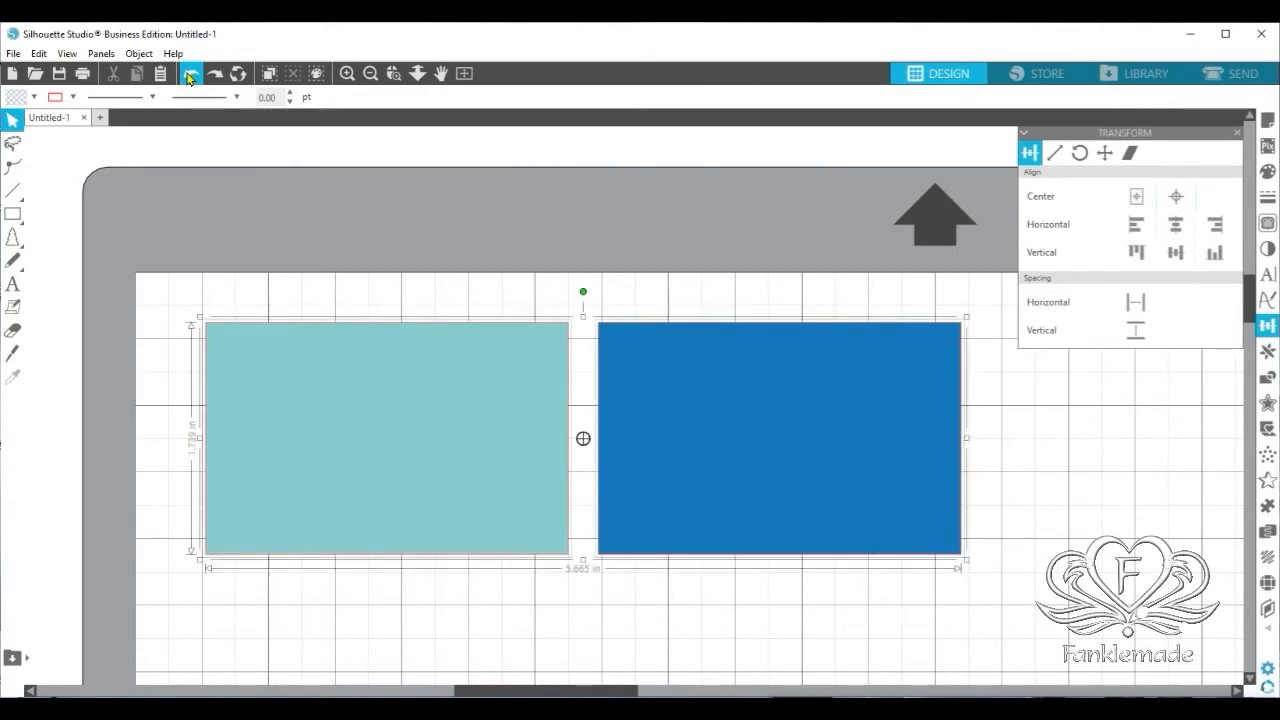
{"action": "left_click", "coordinate": [190, 74]}
{"action": "left_click", "coordinate": [190, 74]}
{"action": "left_click", "coordinate": [1088, 440]}
{"action": "left_click", "coordinate": [477, 411]}
{"action": "left_click", "coordinate": [730, 465]}
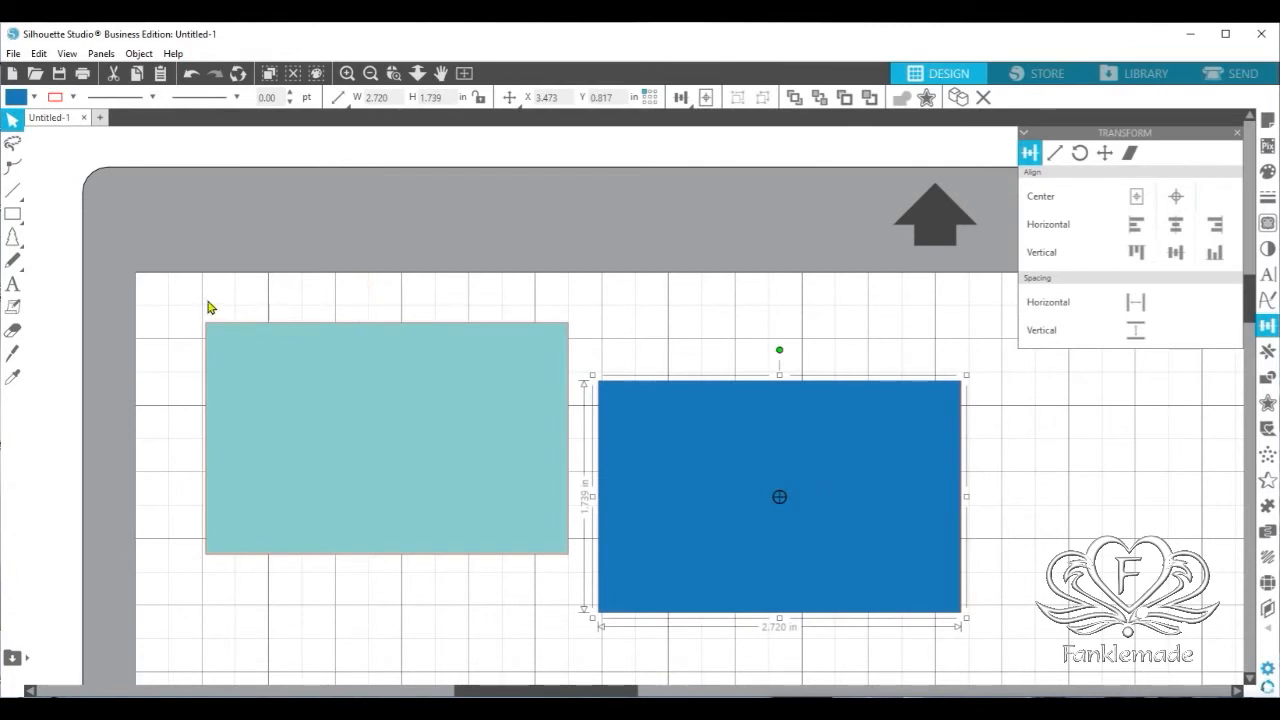
Select both rectangles together and align their top edges
{"action": "left_click_drag", "start_coordinate": [149, 289], "coordinate": [1050, 562]}
{"action": "left_click", "coordinate": [1037, 557]}
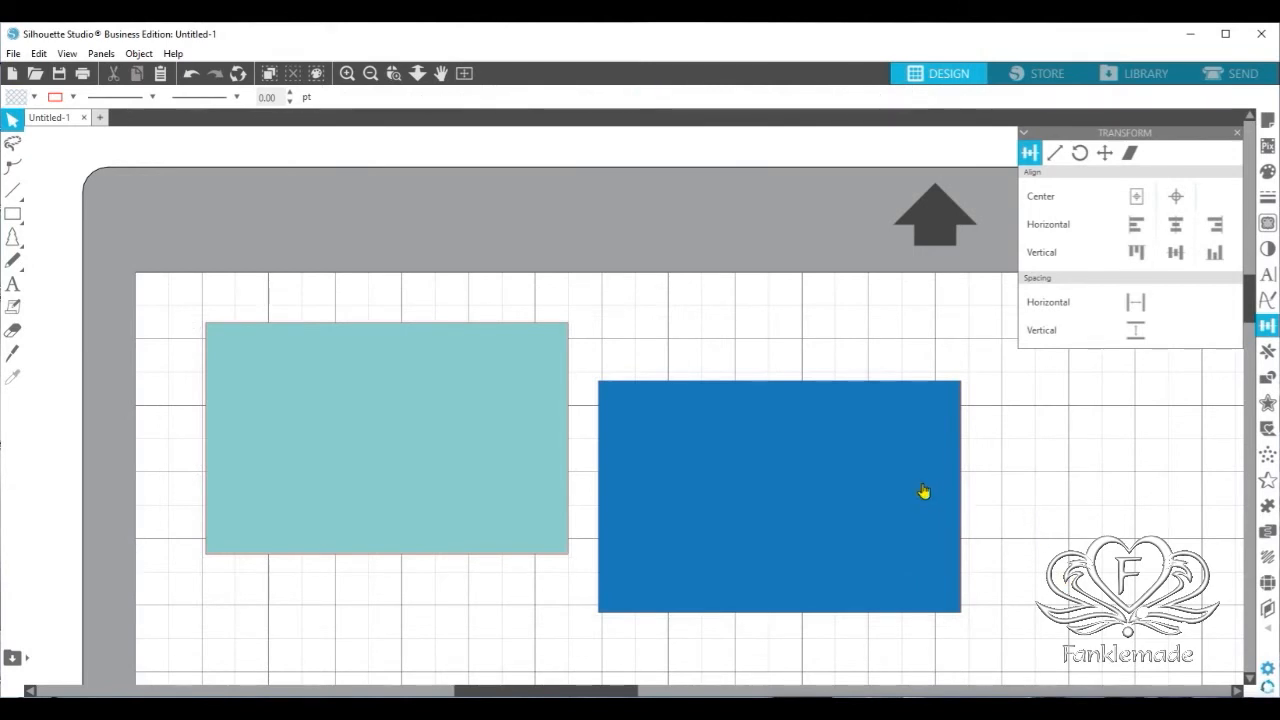
{"action": "left_click_drag", "start_coordinate": [154, 290], "coordinate": [1066, 627]}
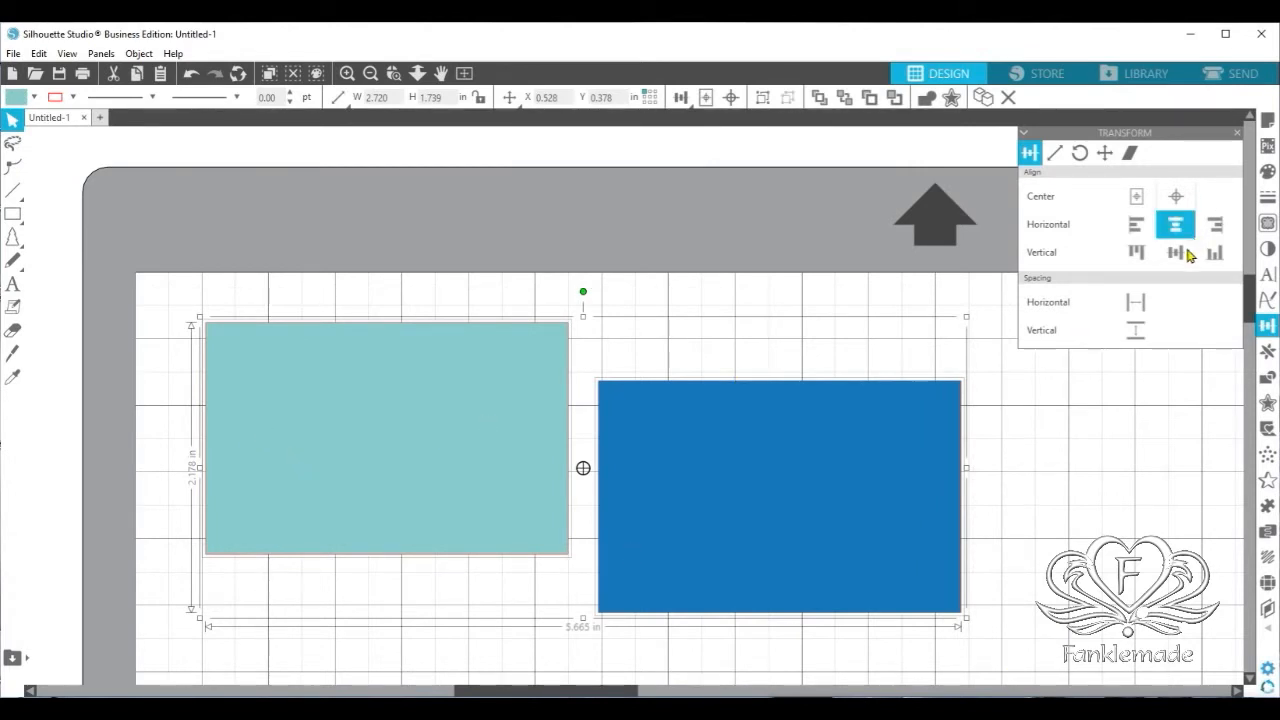
{"action": "left_click", "coordinate": [1137, 253]}
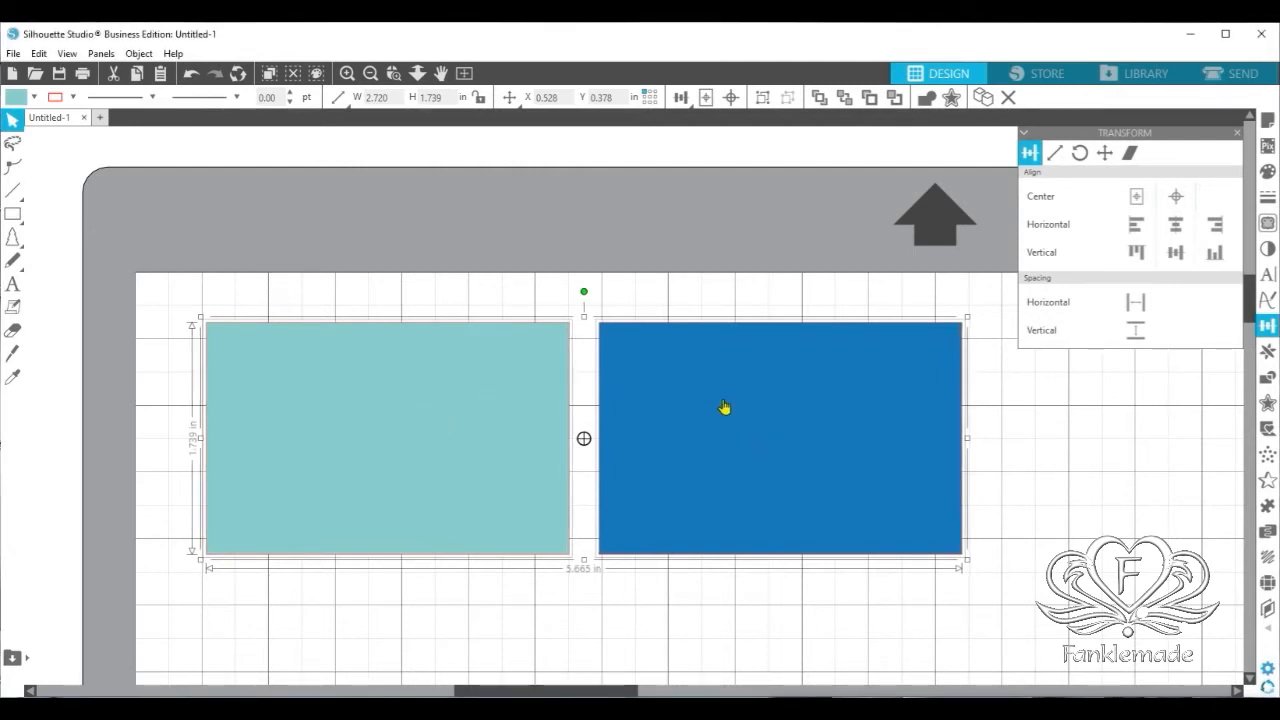
Move the rectangles out of line, teal to about X 0.42 in, Y 0.44 in and blue to about X 3.78 in, Y 1.12 in
{"action": "left_click_drag", "start_coordinate": [806, 411], "coordinate": [871, 500]}
{"action": "key", "text": "ctrl+z"}
{"action": "left_click", "coordinate": [1074, 446]}
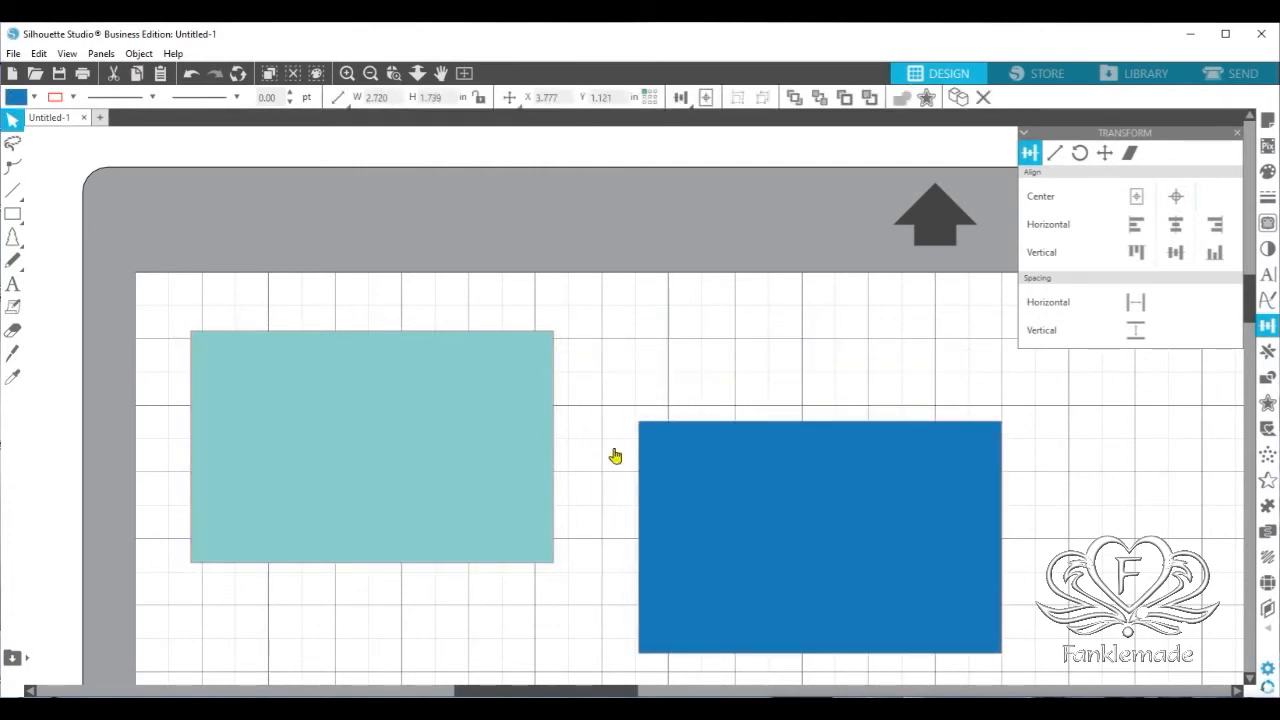
Align both rectangles vertically by their middles, move the pair up to about X 0.45 in, Y 0.51 in, and clear the selection
{"action": "left_click_drag", "start_coordinate": [166, 317], "coordinate": [1066, 648]}
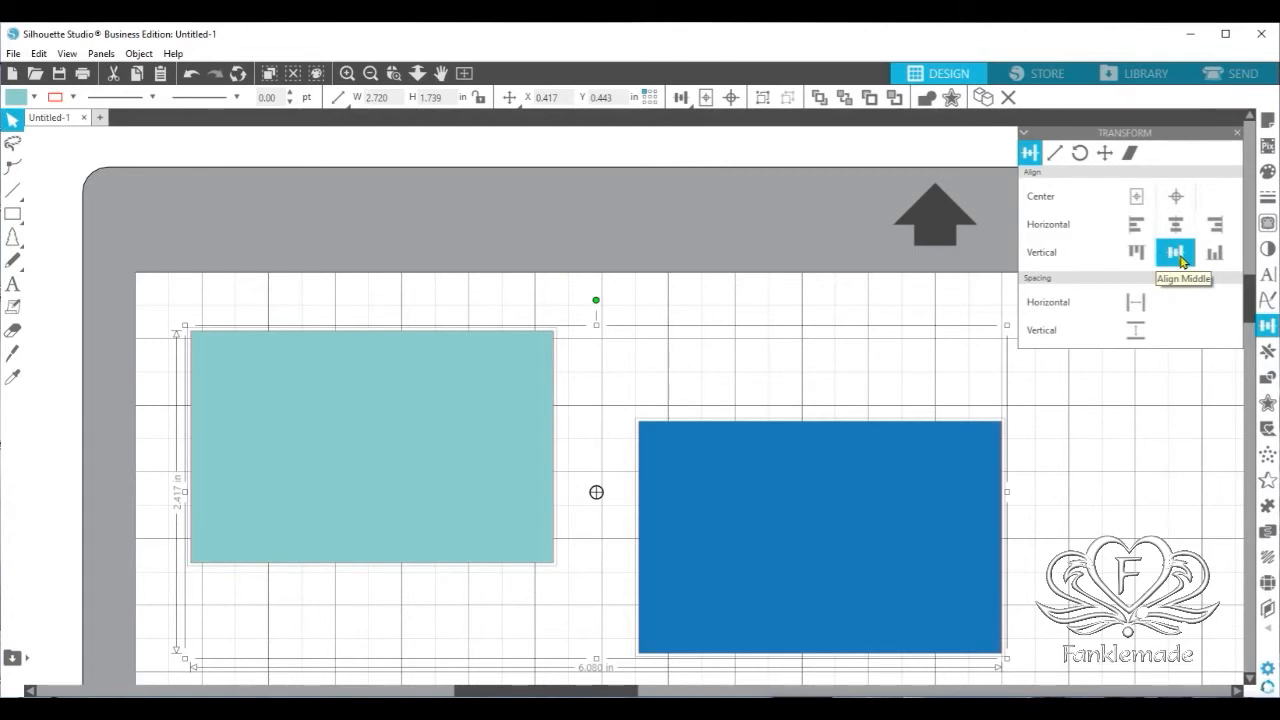
{"action": "left_click", "coordinate": [1178, 256]}
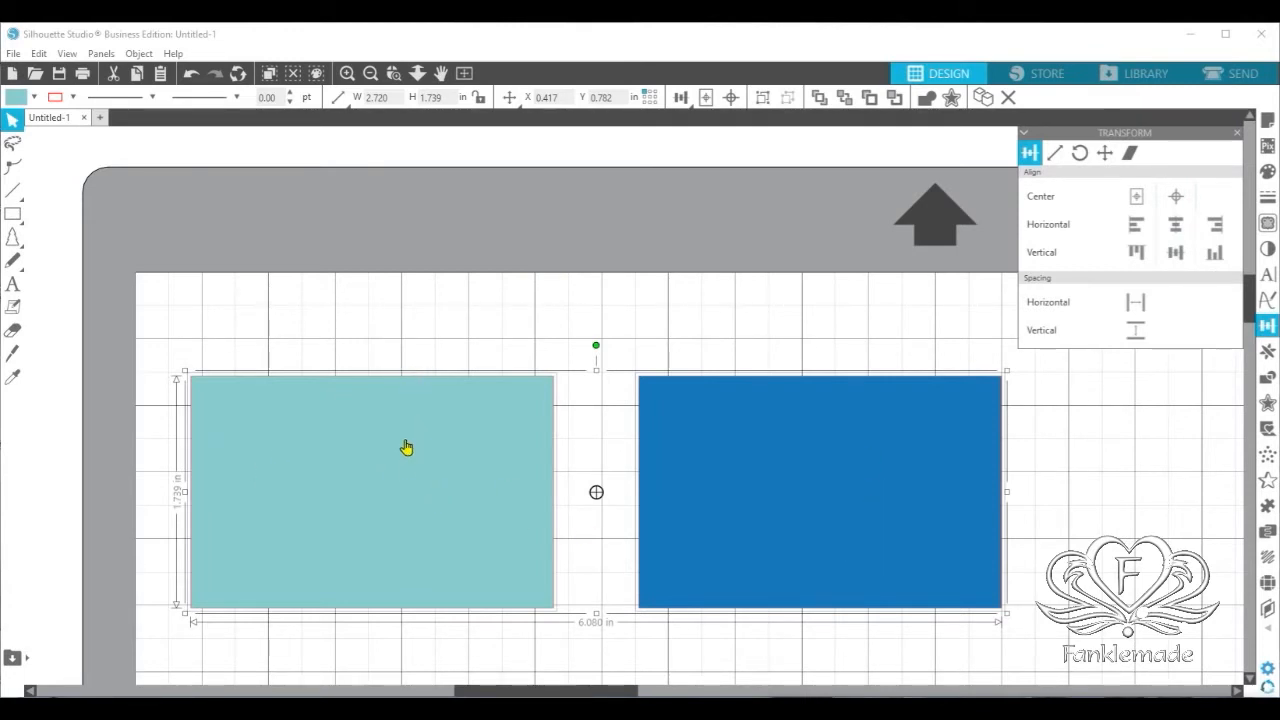
{"action": "left_click_drag", "start_coordinate": [771, 449], "coordinate": [772, 407]}
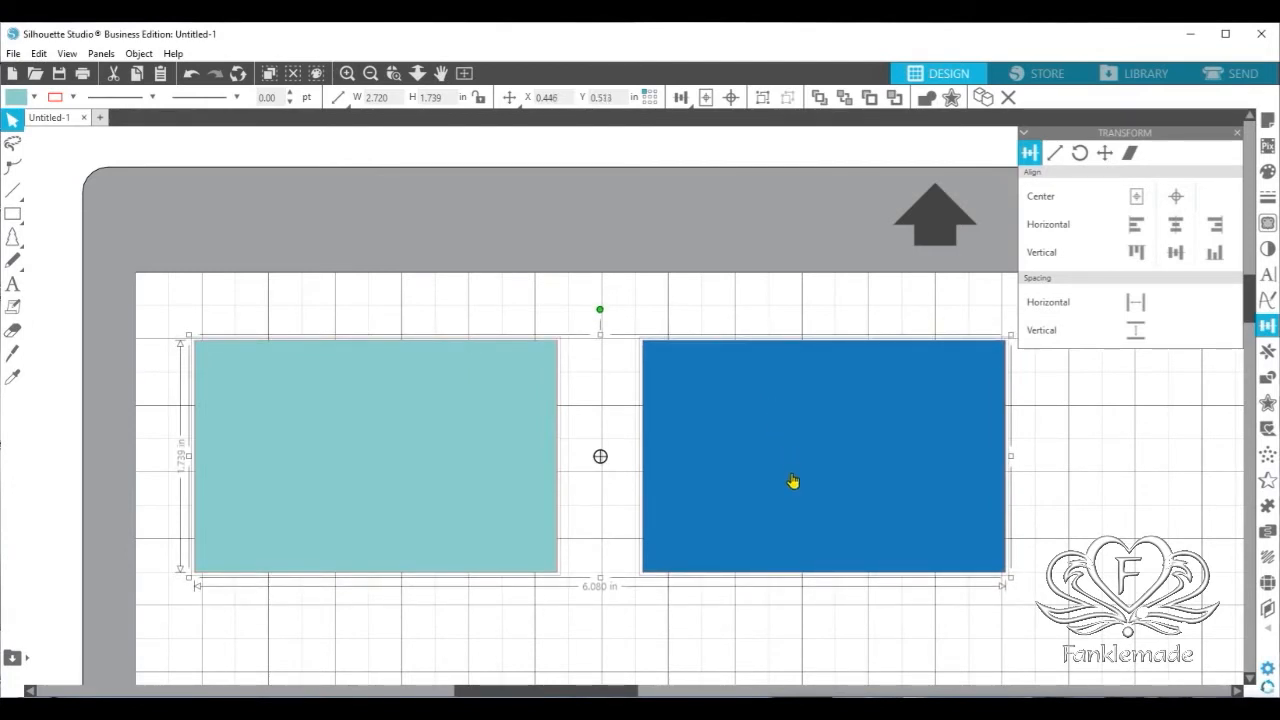
{"action": "key", "text": "Escape"}
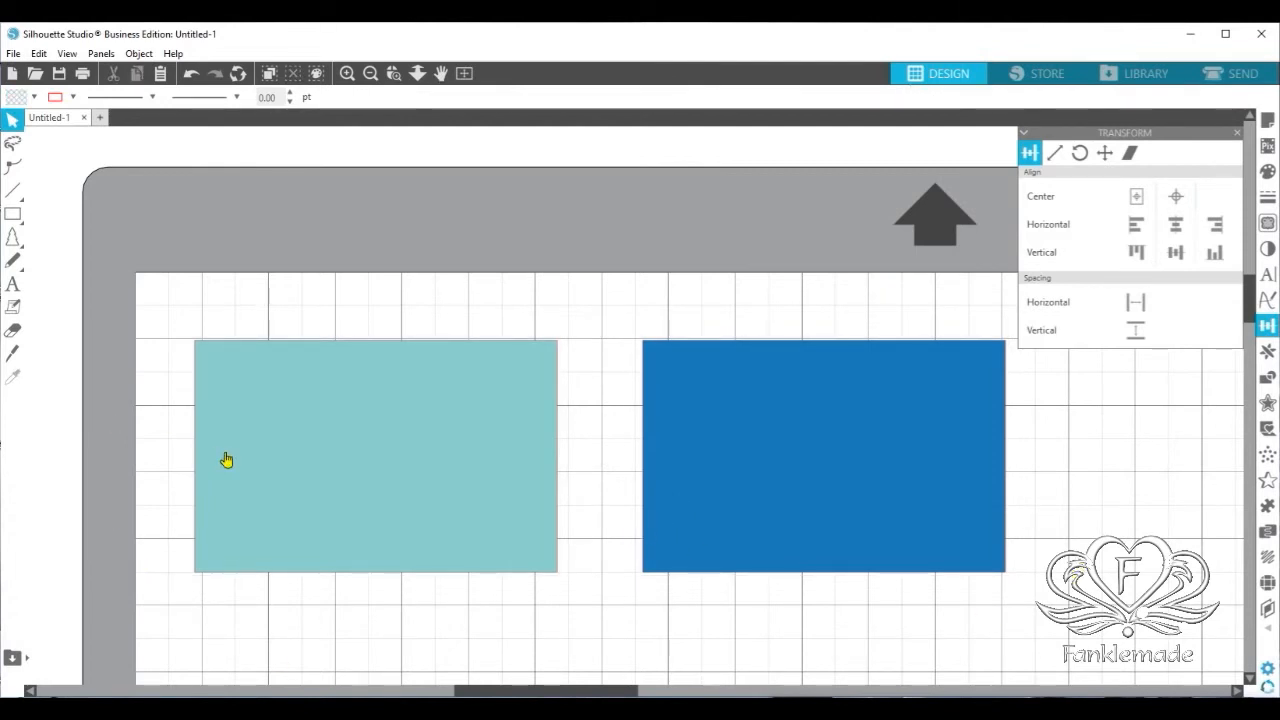
Move the blue rectangle off the cutting mat, beyond the mat's upper-left corner
{"action": "left_click_drag", "start_coordinate": [727, 472], "coordinate": [726, 471]}
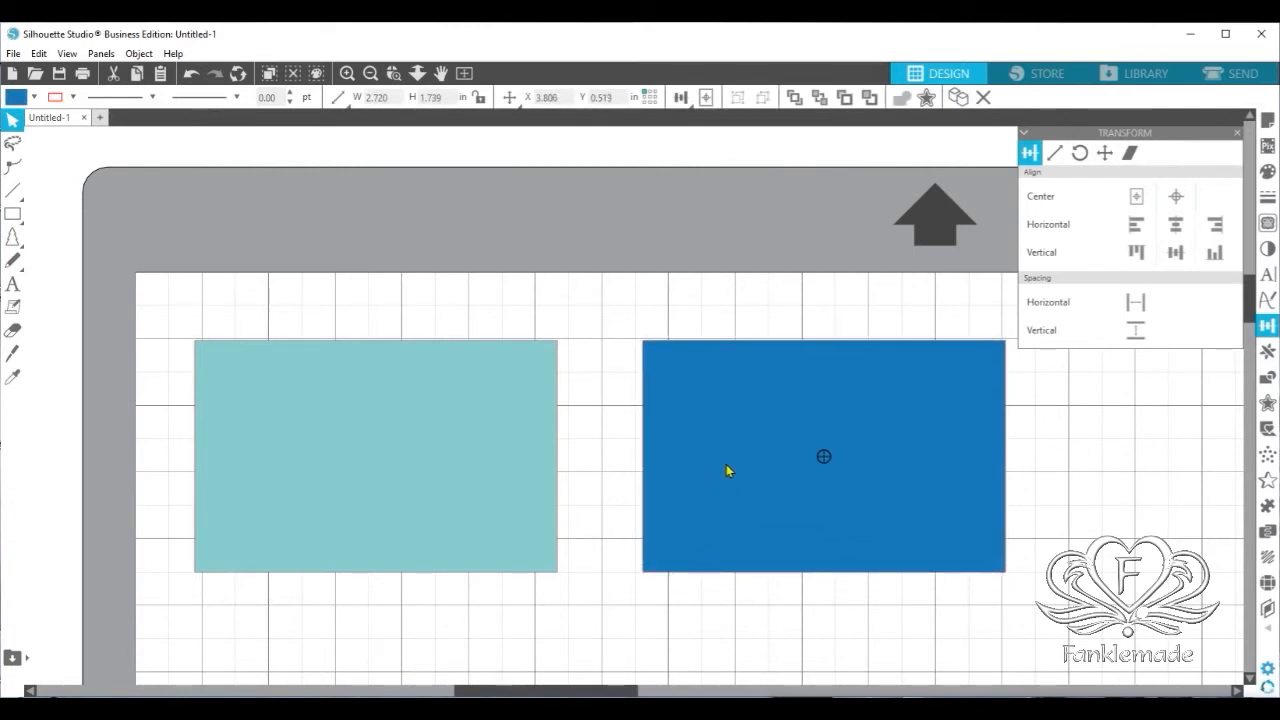
{"action": "key", "text": "Escape"}
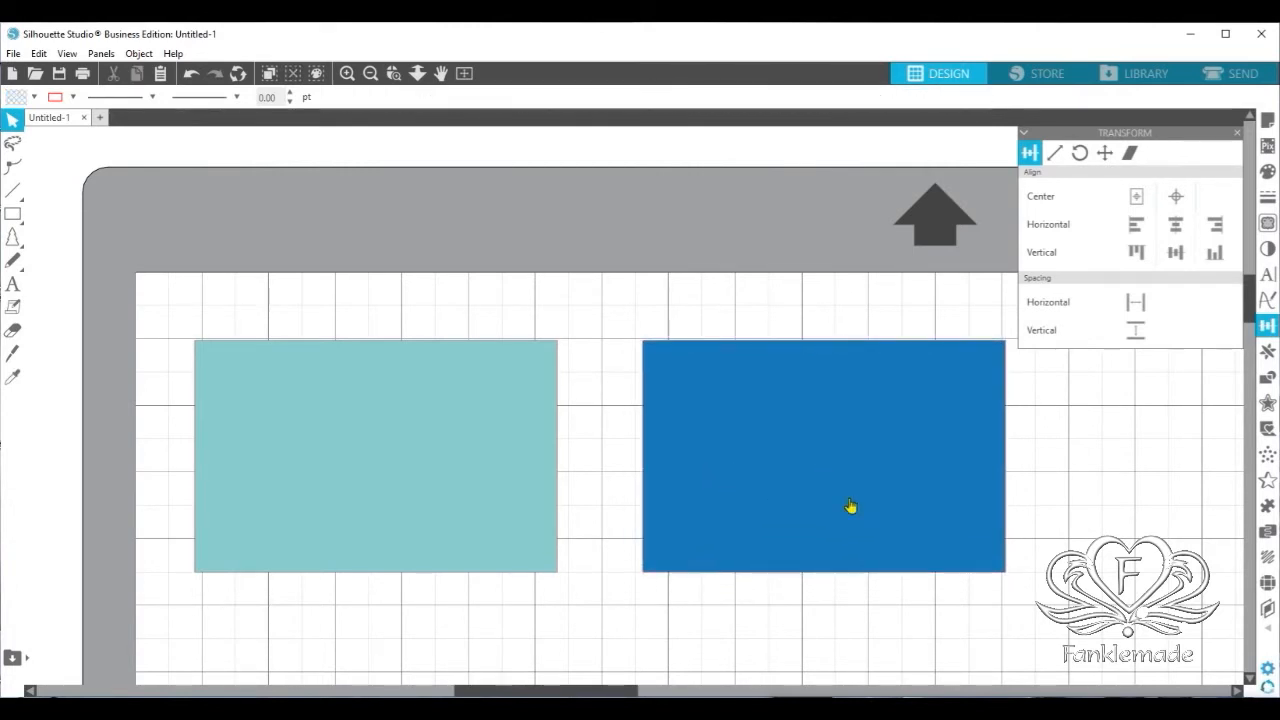
{"action": "left_click_drag", "start_coordinate": [918, 464], "coordinate": [40, 152]}
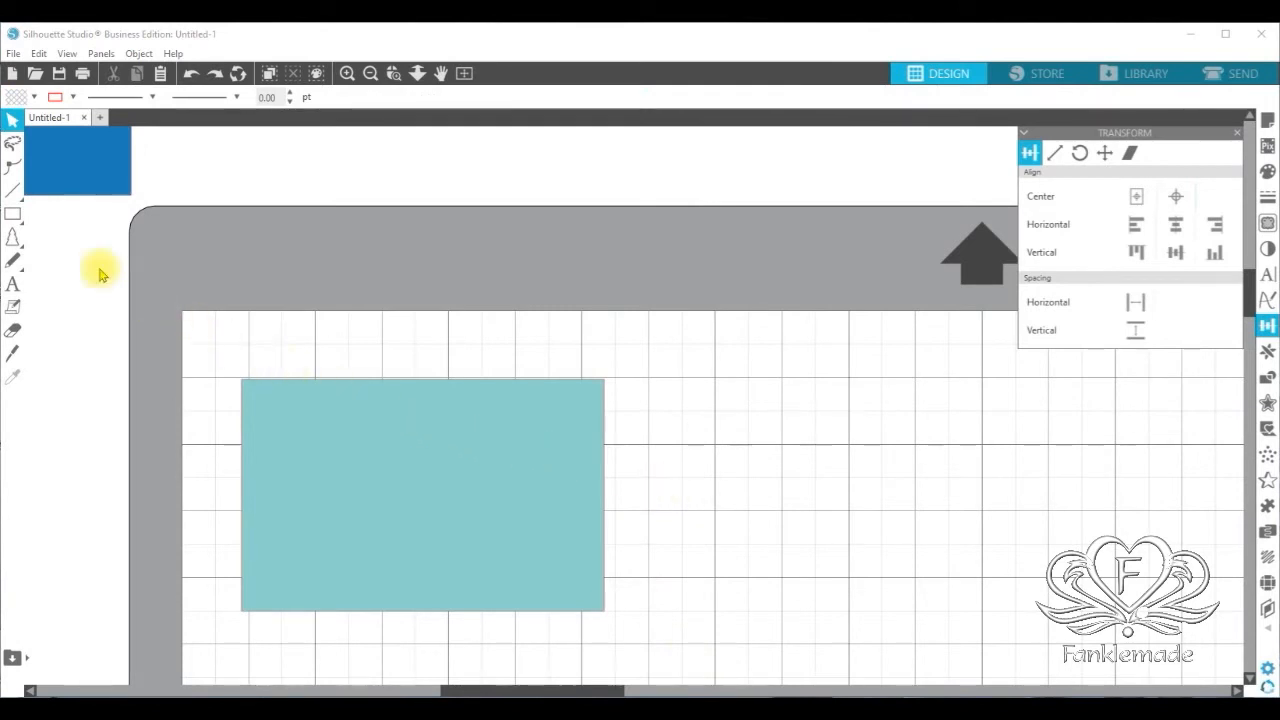
Draw a regular pentagon about 1.43 in wide and 1.37 in high to the right of the teal rectangle
{"action": "mouse_move", "coordinate": [14, 218]}
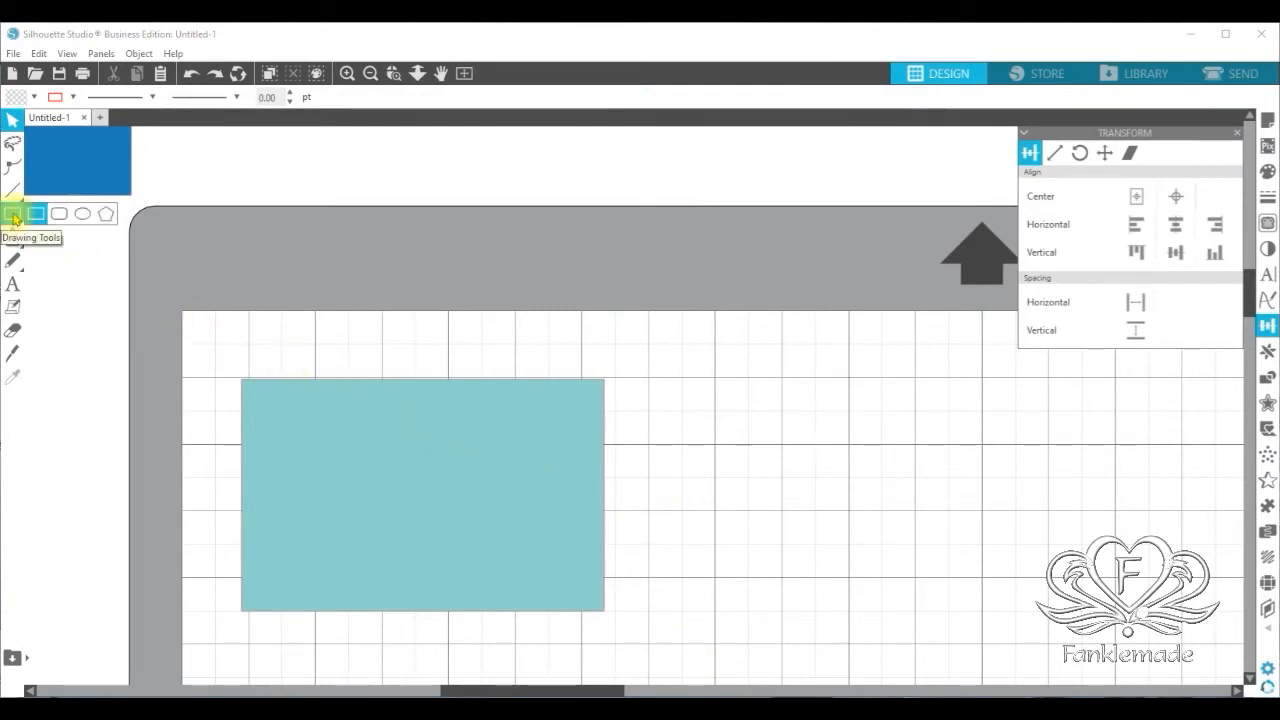
{"action": "left_click", "coordinate": [104, 214]}
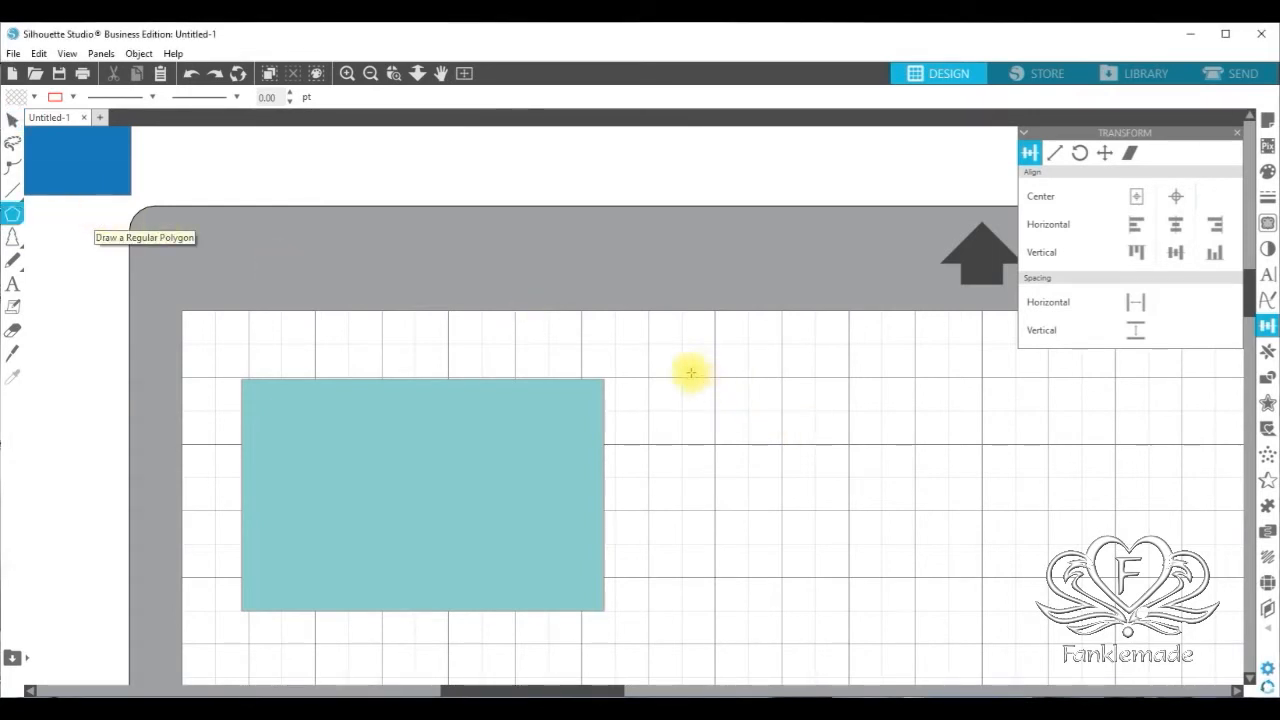
{"action": "left_click_drag", "start_coordinate": [687, 371], "coordinate": [812, 527]}
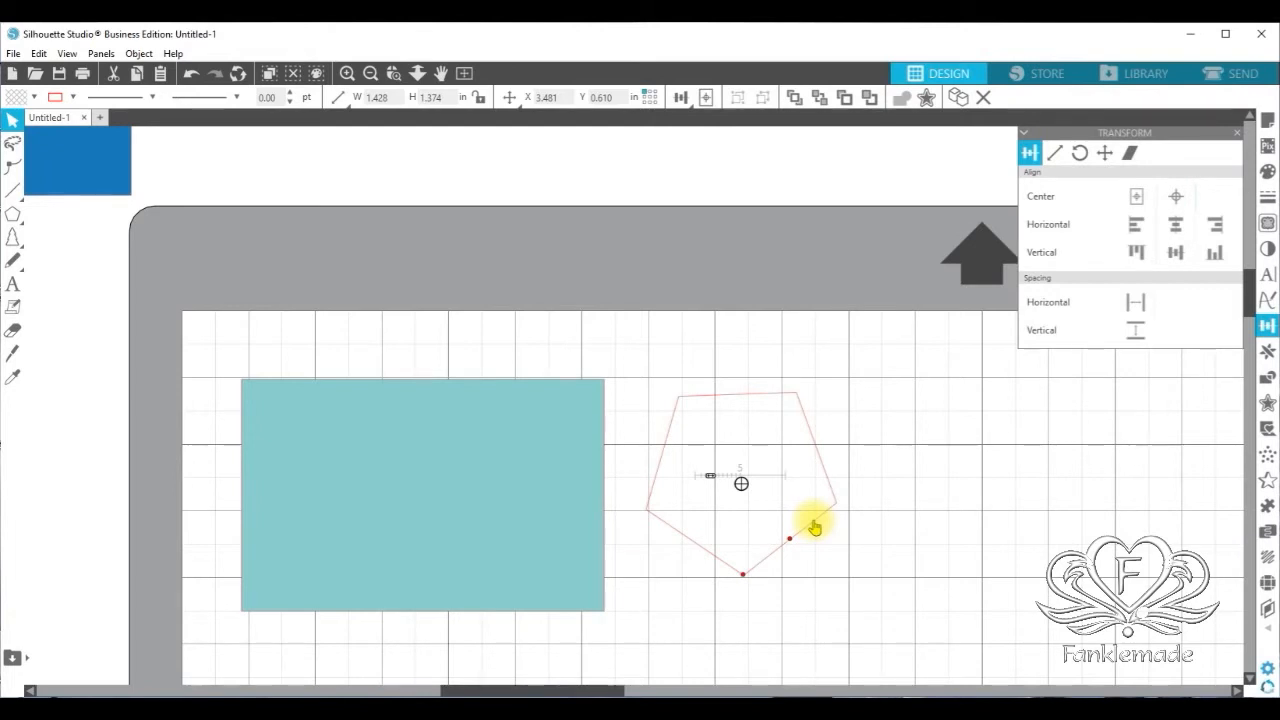
Convert the pentagon to a path and fill it with yellow-orange
{"action": "right_click", "coordinate": [815, 528]}
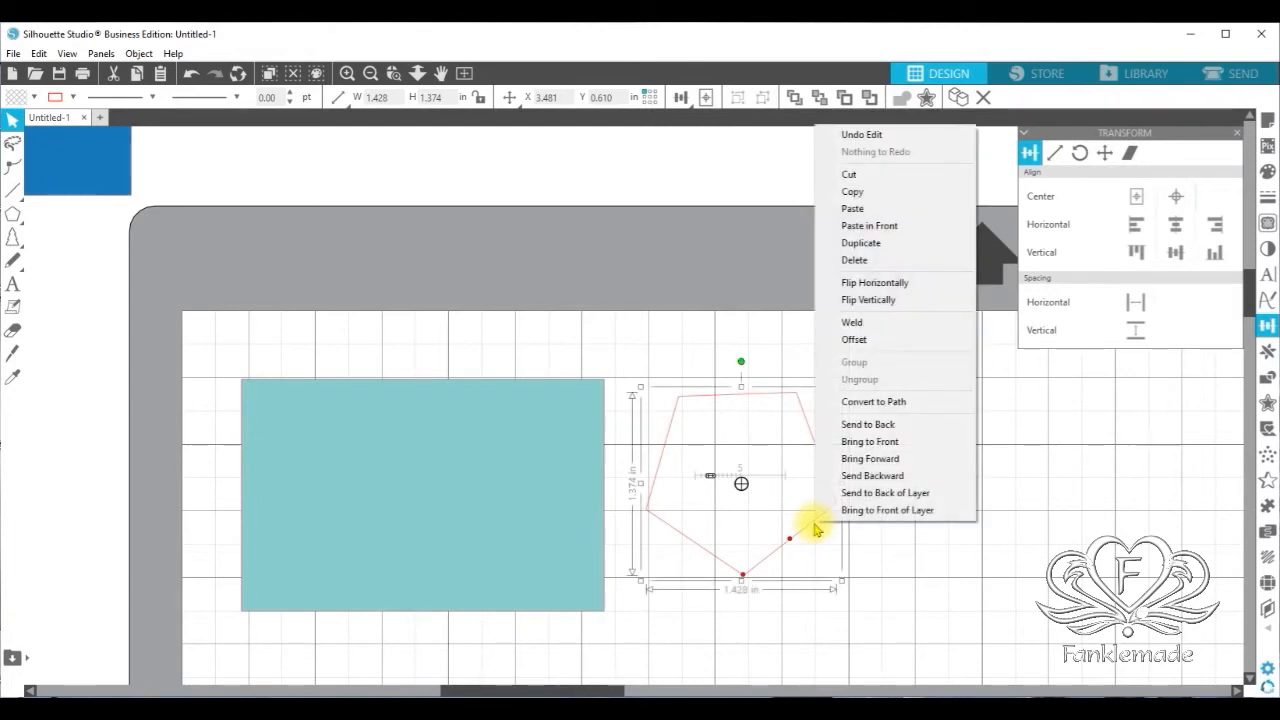
{"action": "left_click", "coordinate": [888, 404]}
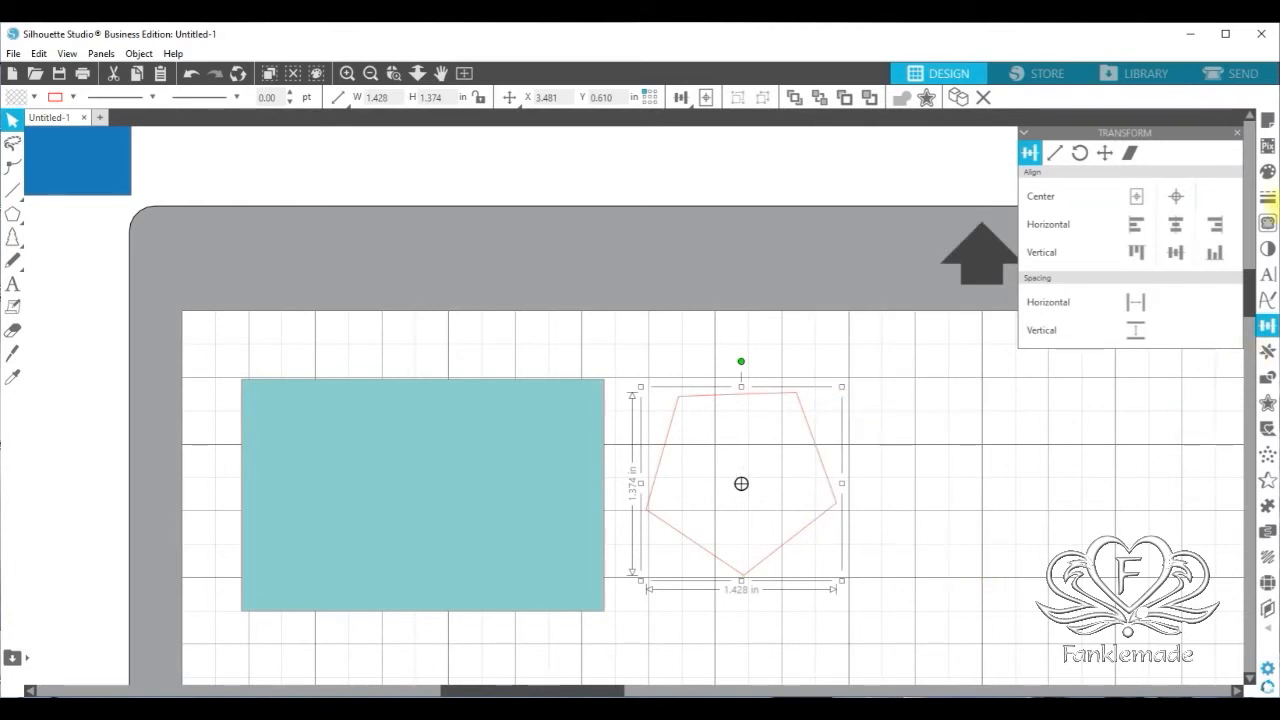
{"action": "left_click", "coordinate": [1267, 172]}
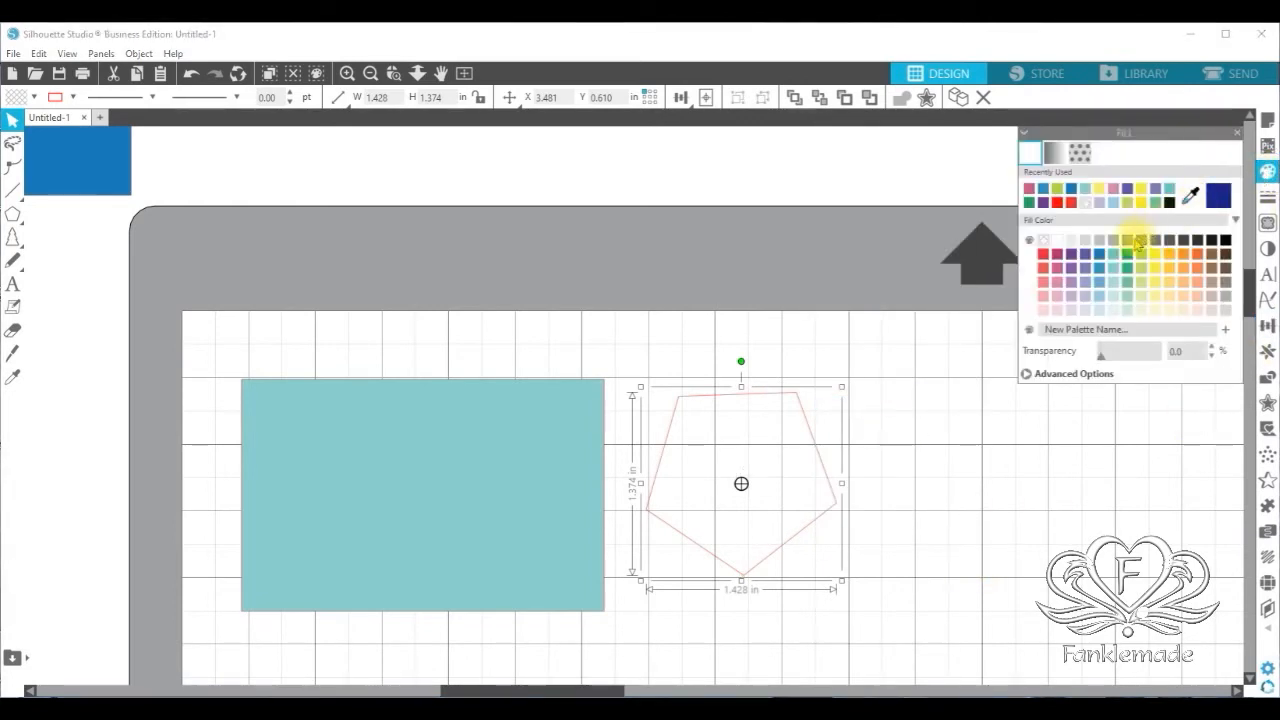
{"action": "left_click", "coordinate": [1169, 268]}
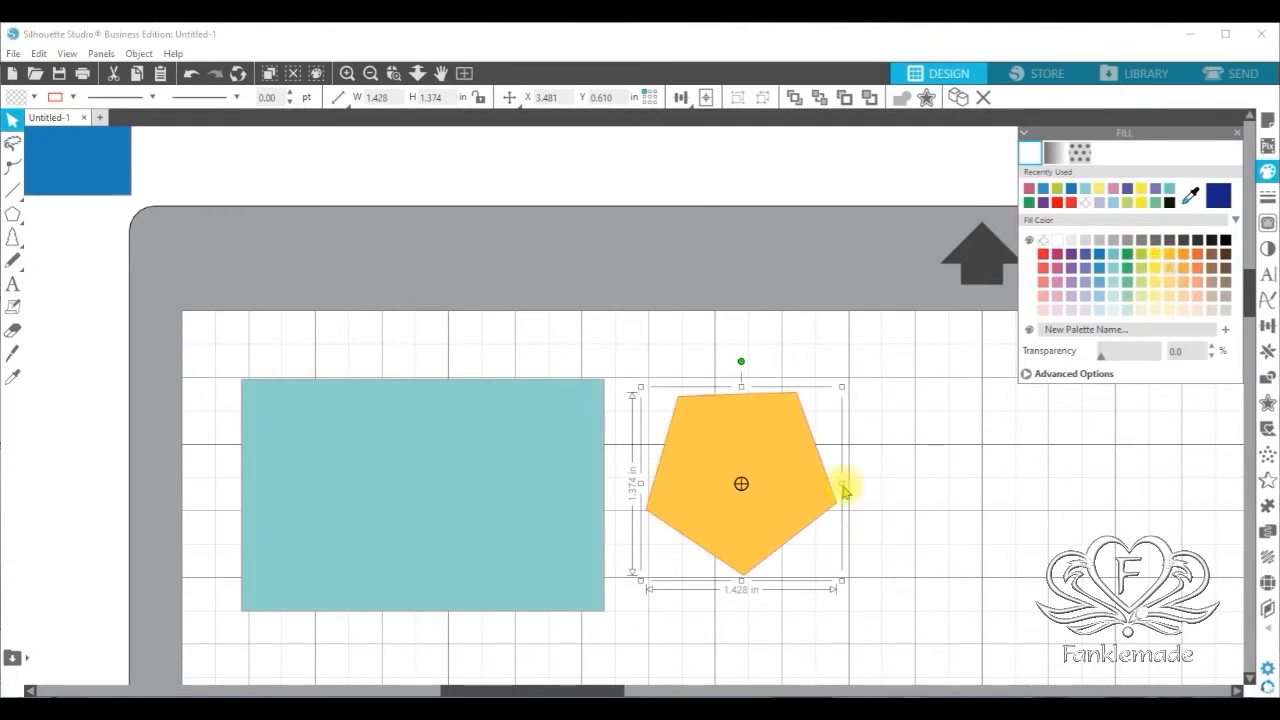
Rotate the pentagon slightly until its flat upper edge is level and place it beside the teal rectangle at about X 3.27 in, Y 0.52 in
{"action": "left_click", "coordinate": [740, 359]}
{"action": "mouse_move", "coordinate": [740, 359]}
{"action": "left_mouse_down"}
{"action": "mouse_move", "coordinate": [714, 337]}
{"action": "mouse_move", "coordinate": [743, 363]}
{"action": "left_mouse_up"}
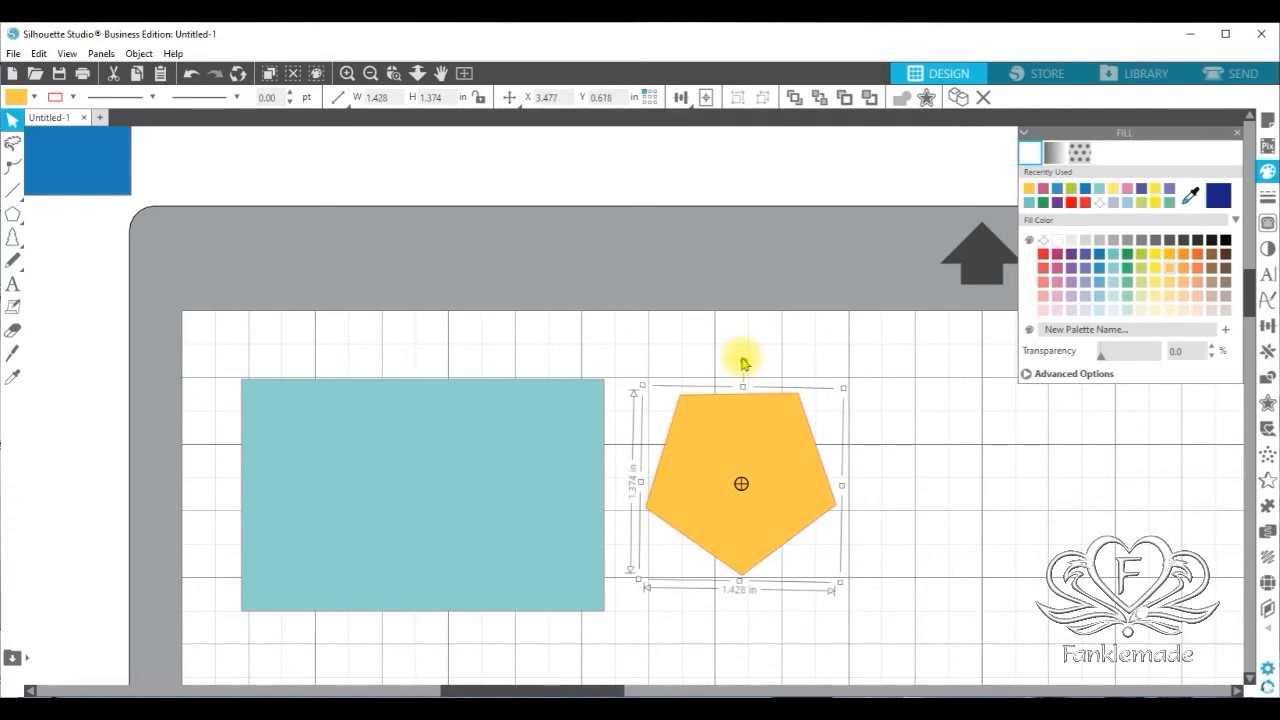
{"action": "left_click_drag", "start_coordinate": [808, 466], "coordinate": [787, 460]}
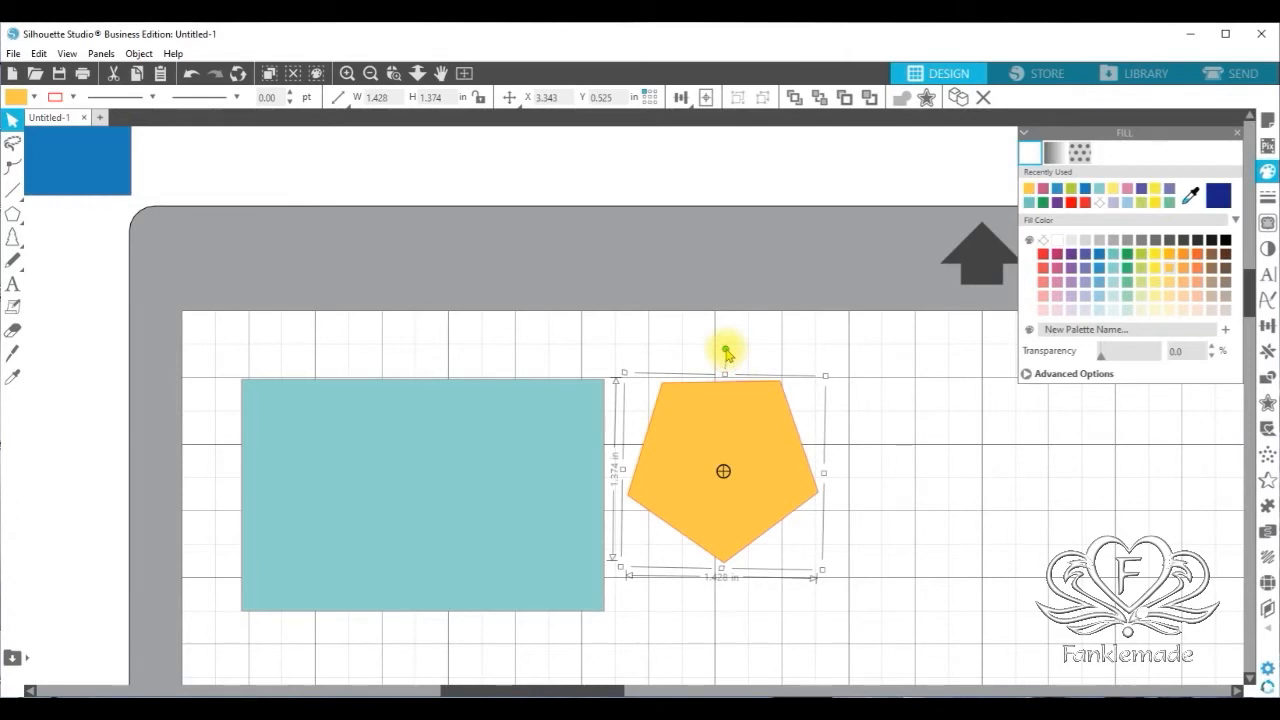
{"action": "left_click_drag", "start_coordinate": [727, 353], "coordinate": [729, 354]}
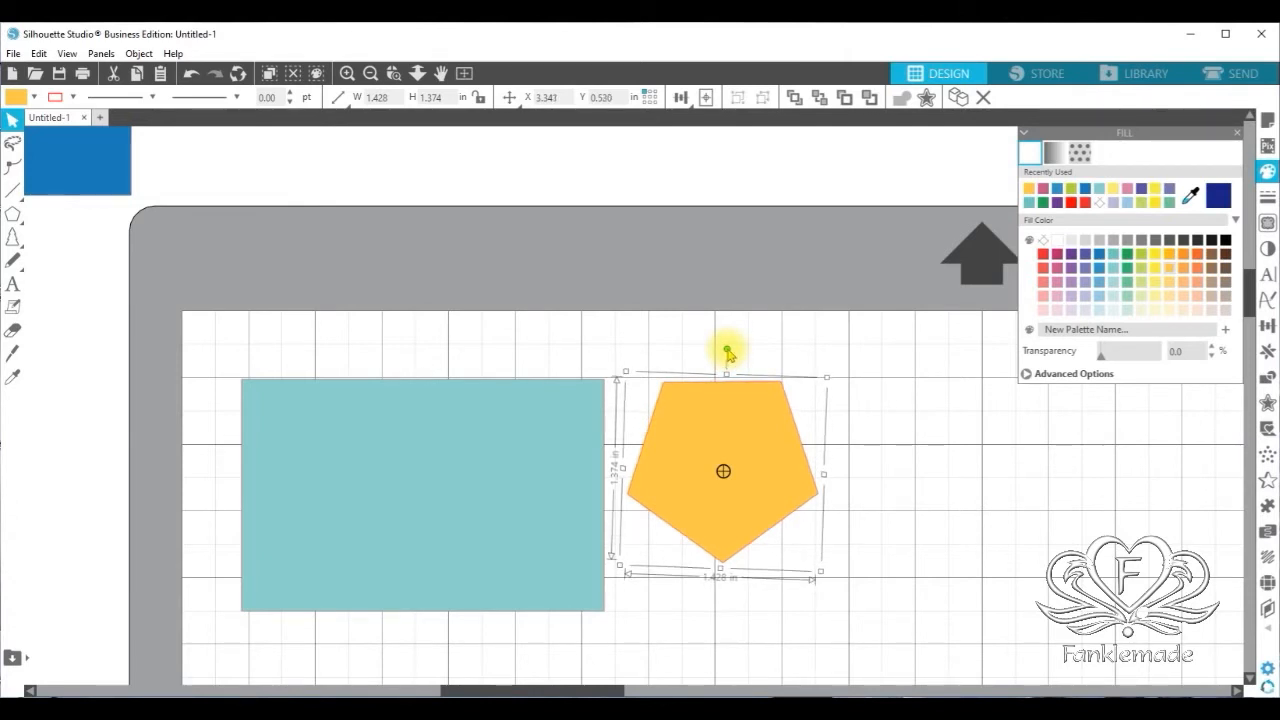
{"action": "left_click_drag", "start_coordinate": [728, 352], "coordinate": [729, 353]}
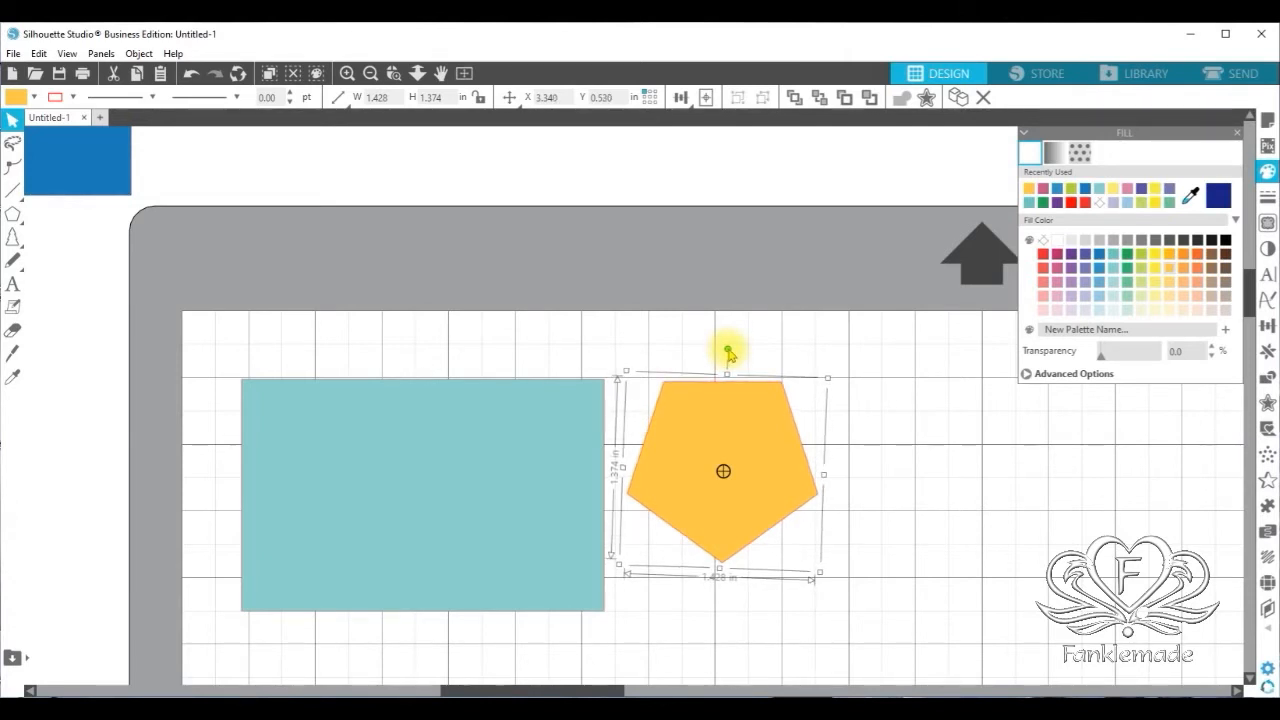
{"action": "mouse_move", "coordinate": [749, 417]}
{"action": "left_mouse_down"}
{"action": "mouse_move", "coordinate": [654, 406]}
{"action": "mouse_move", "coordinate": [623, 429]}
{"action": "mouse_move", "coordinate": [741, 422]}
{"action": "left_mouse_up"}
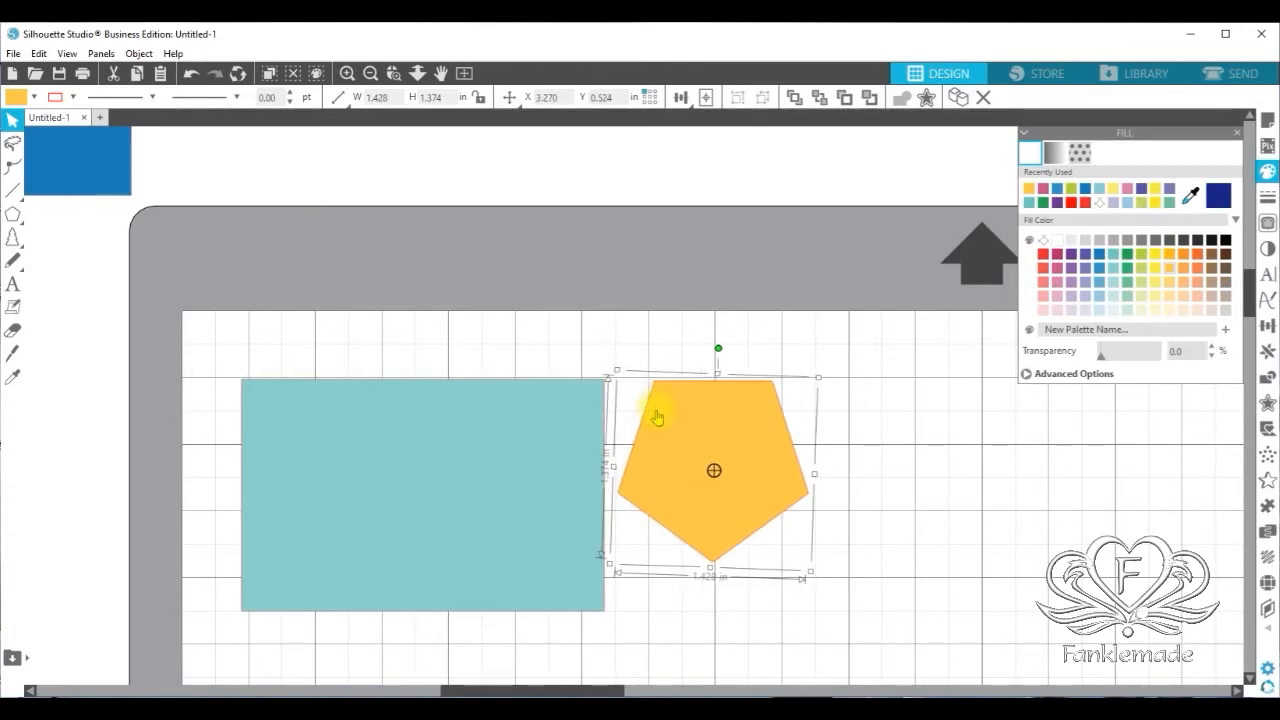
Select the teal rectangle and the pentagon, align their top edges and clear the selection
{"action": "left_click_drag", "start_coordinate": [231, 363], "coordinate": [907, 617]}
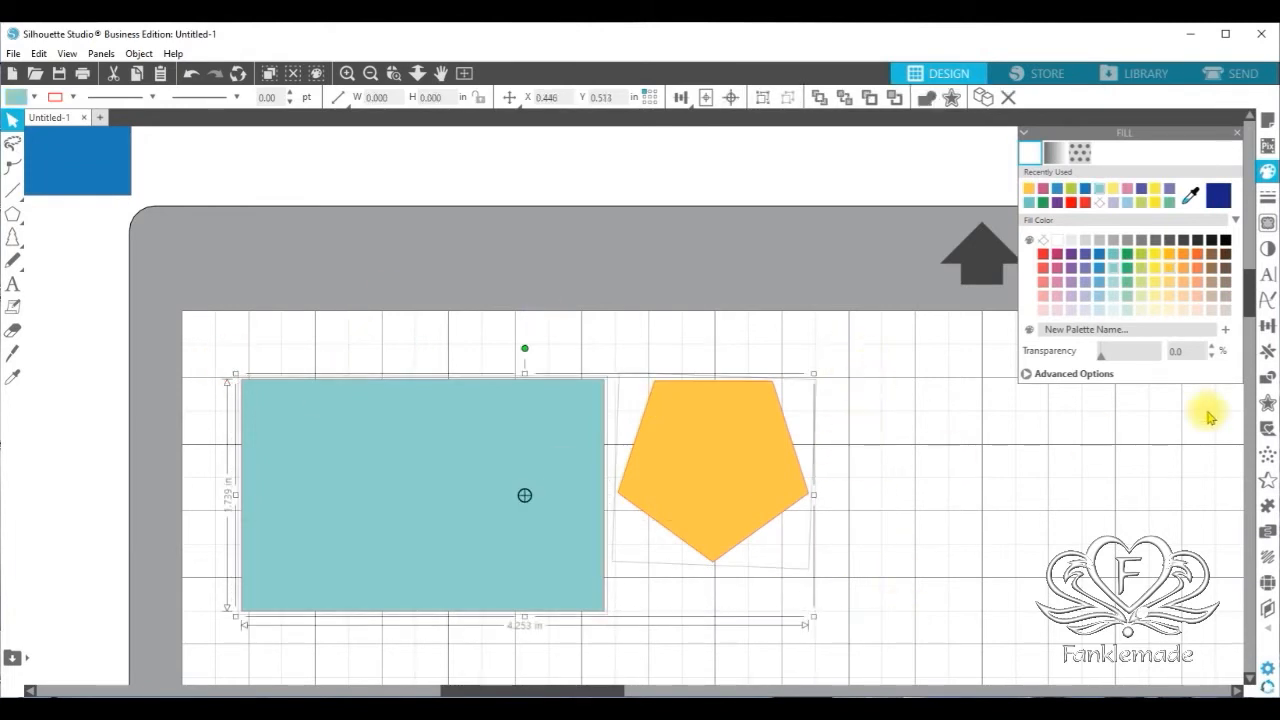
{"action": "left_click", "coordinate": [1266, 325]}
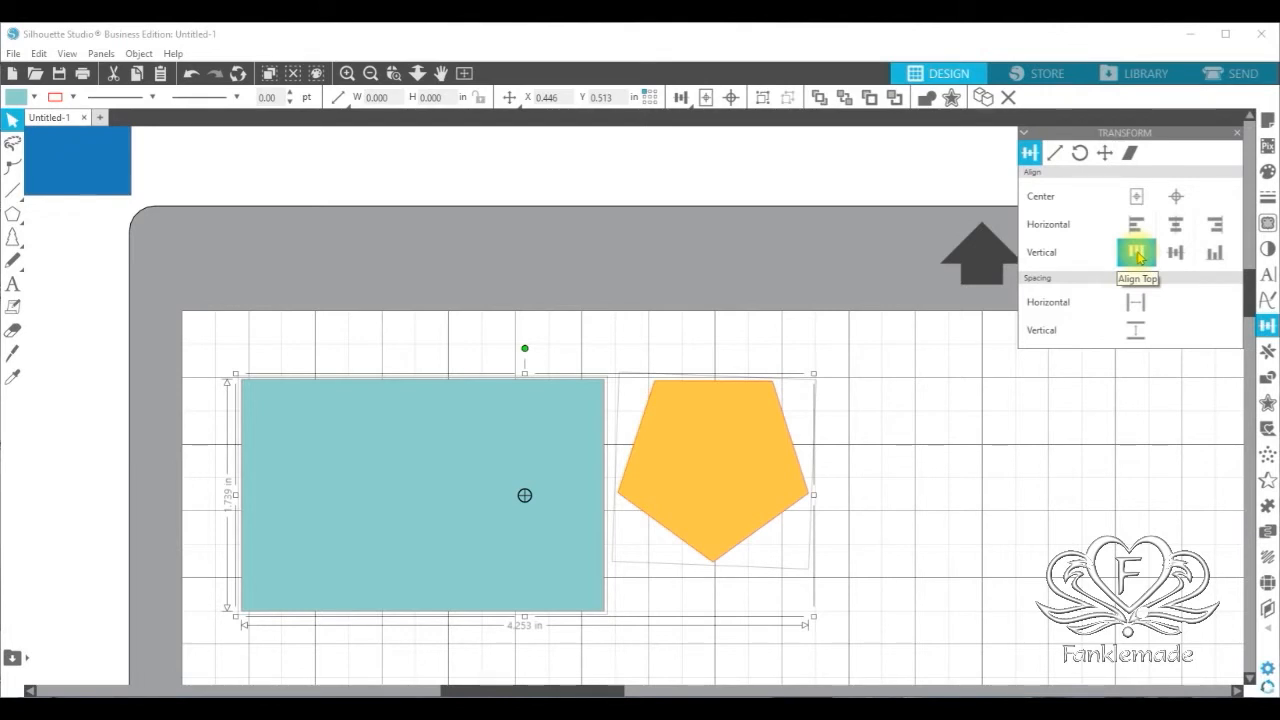
{"action": "left_click", "coordinate": [1137, 256]}
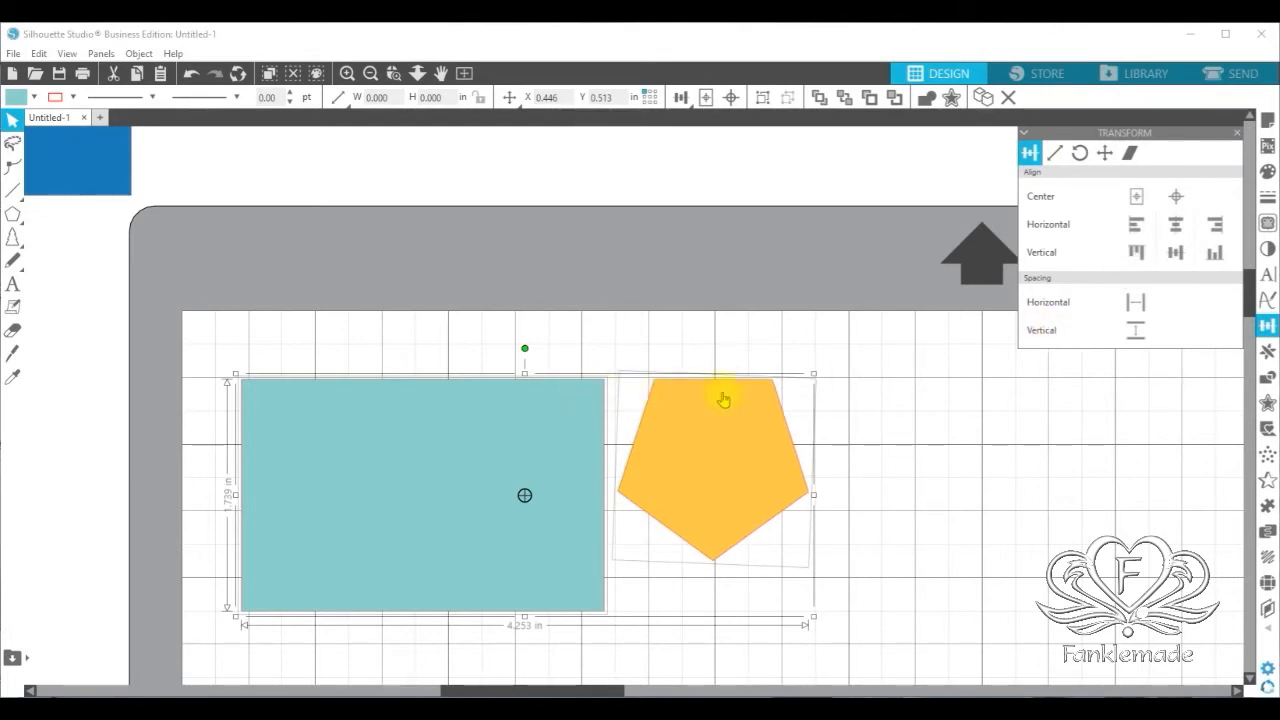
{"action": "left_click", "coordinate": [915, 455]}
Turn the pentagon upside down so a point faces up, and place it just right of the teal rectangle after trying it over the rectangle's edge
{"action": "left_click", "coordinate": [763, 482]}
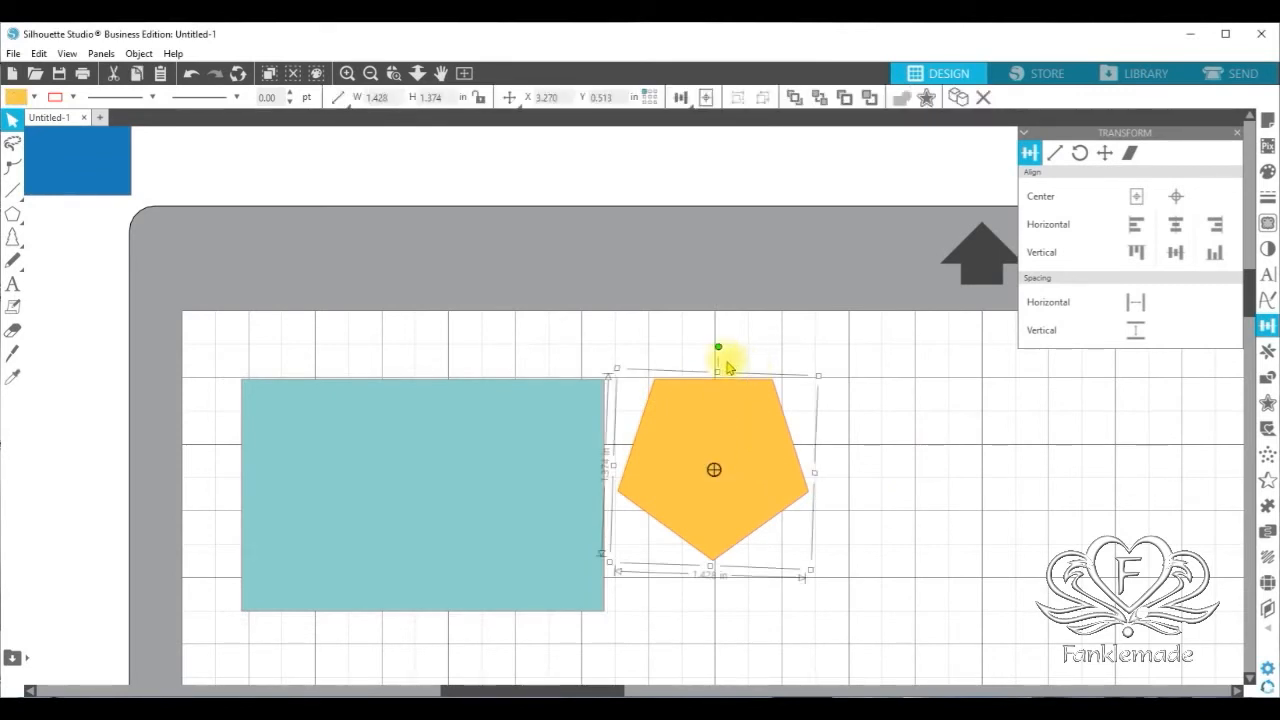
{"action": "left_click_drag", "start_coordinate": [718, 347], "coordinate": [714, 563]}
{"action": "left_click", "coordinate": [919, 530]}
{"action": "left_click_drag", "start_coordinate": [712, 468], "coordinate": [592, 467]}
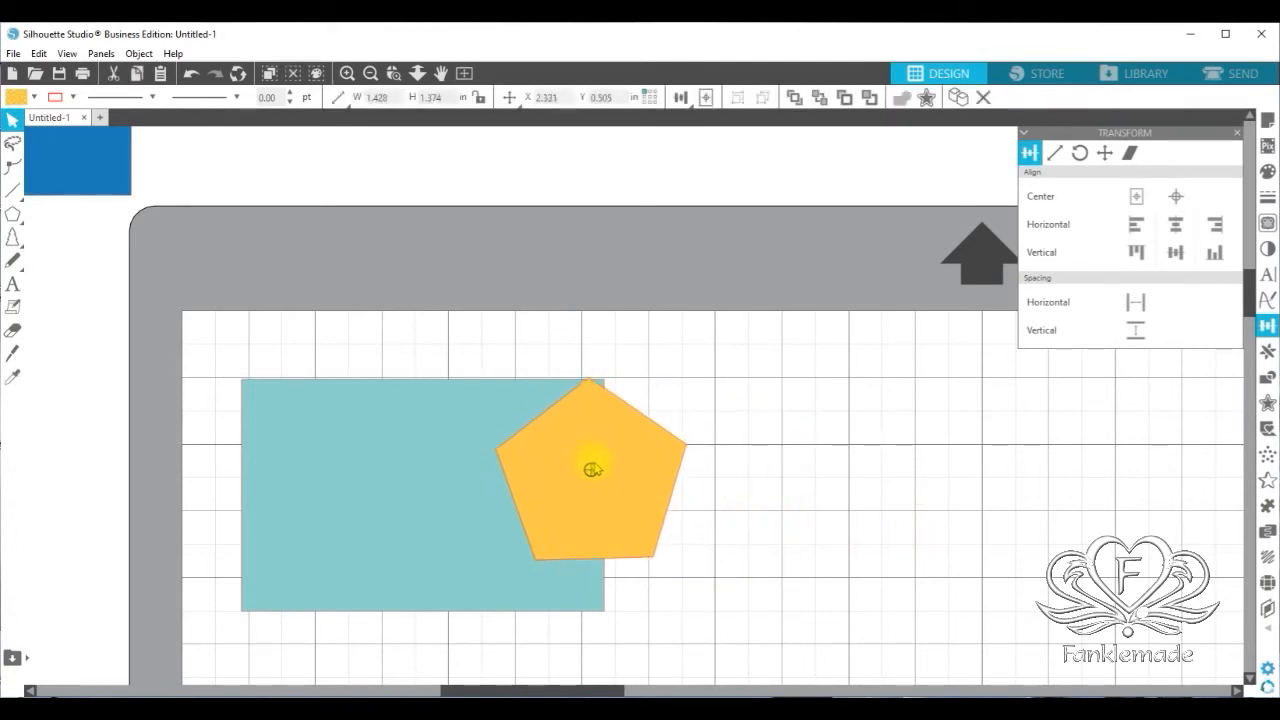
{"action": "left_click", "coordinate": [437, 386]}
{"action": "mouse_move", "coordinate": [600, 398]}
{"action": "left_mouse_down"}
{"action": "mouse_move", "coordinate": [608, 409]}
{"action": "mouse_move", "coordinate": [744, 409]}
{"action": "left_mouse_up"}
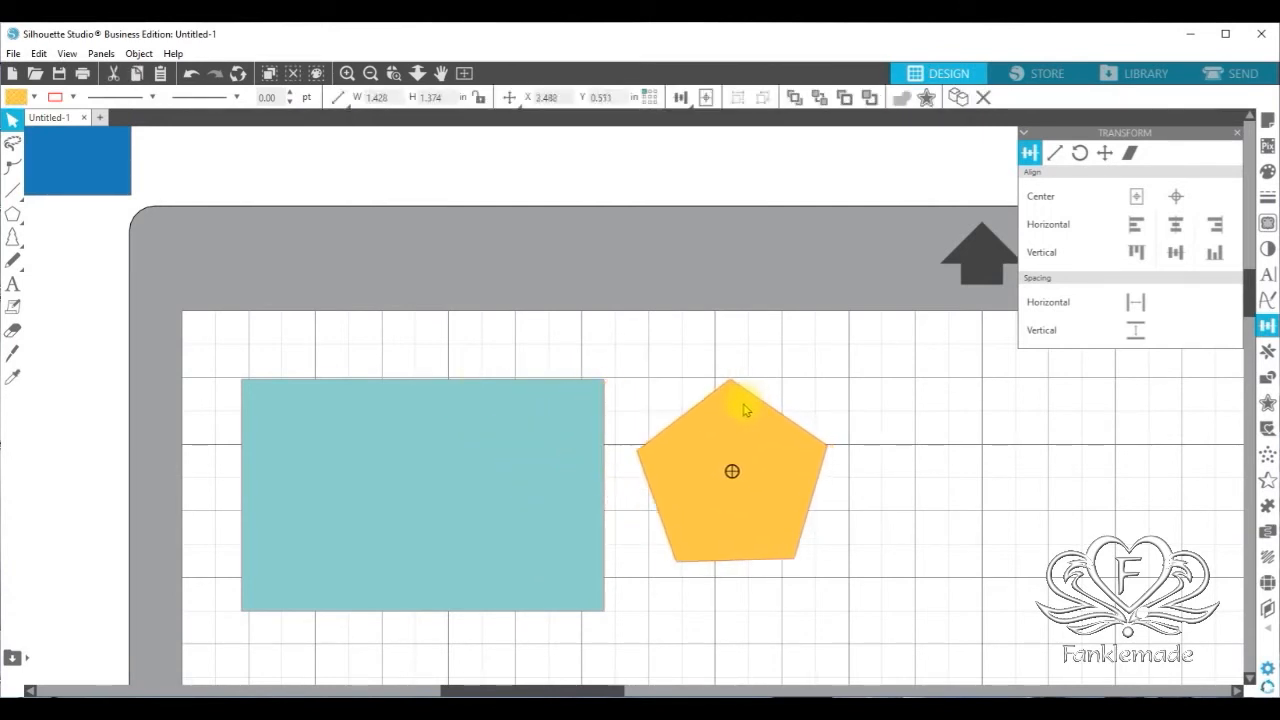
Move the pentagon so its left corner meets the teal rectangle's upper right corner, at about X 3.17 in, Y -0.03 in
{"action": "left_click", "coordinate": [660, 471]}
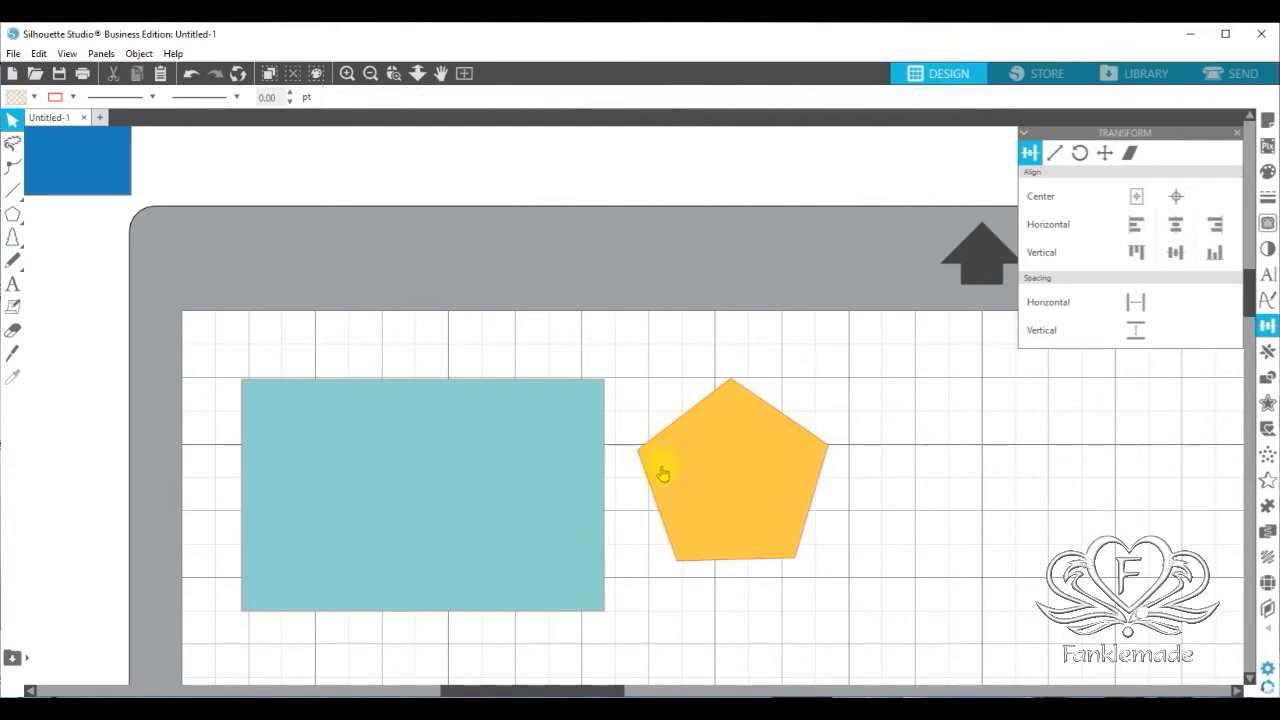
{"action": "left_click", "coordinate": [618, 442]}
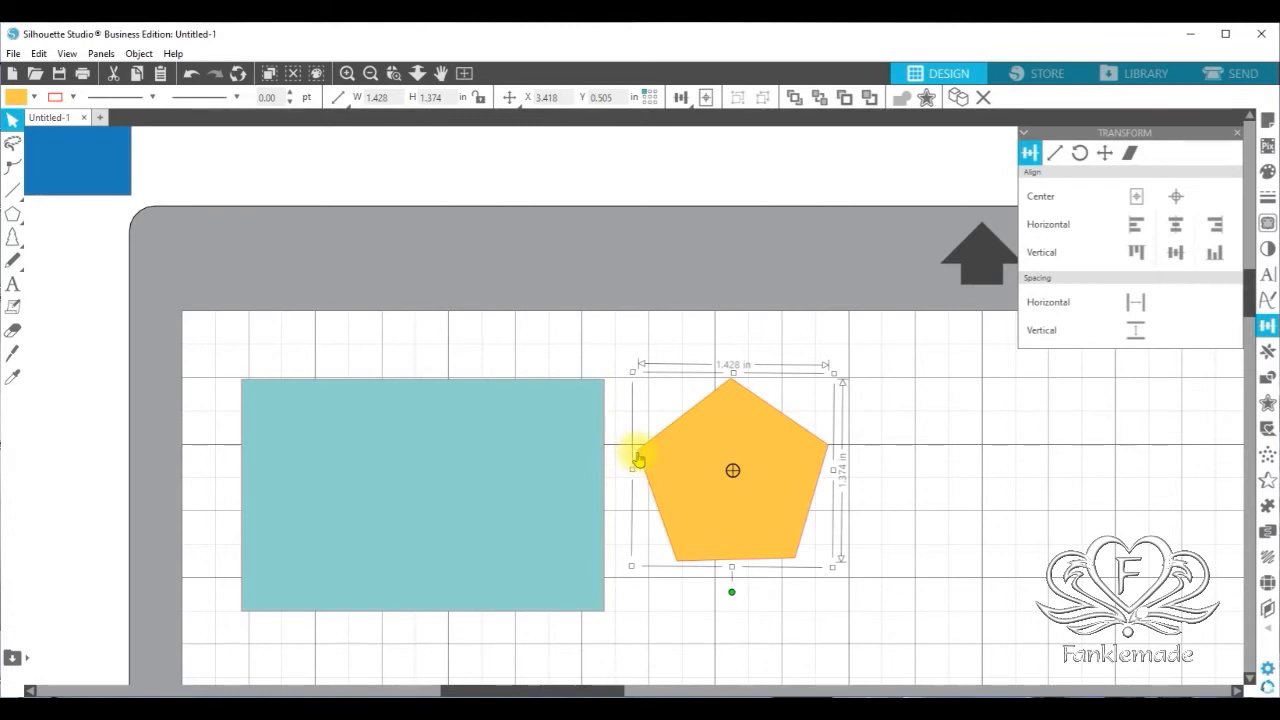
{"action": "left_click", "coordinate": [346, 73]}
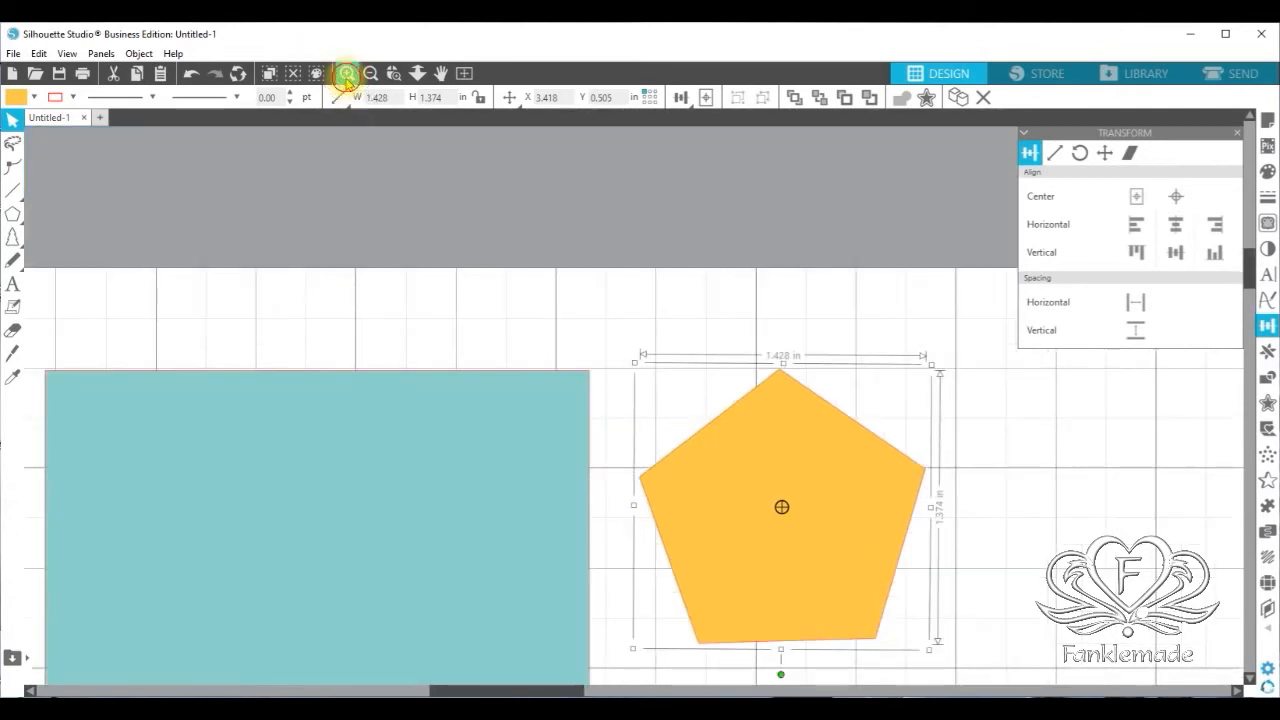
{"action": "left_click", "coordinate": [346, 73]}
{"action": "left_click", "coordinate": [346, 73]}
{"action": "left_click", "coordinate": [906, 485]}
{"action": "mouse_move", "coordinate": [835, 435]}
{"action": "left_mouse_down"}
{"action": "mouse_move", "coordinate": [806, 343]}
{"action": "mouse_move", "coordinate": [836, 450]}
{"action": "mouse_move", "coordinate": [837, 414]}
{"action": "left_mouse_up"}
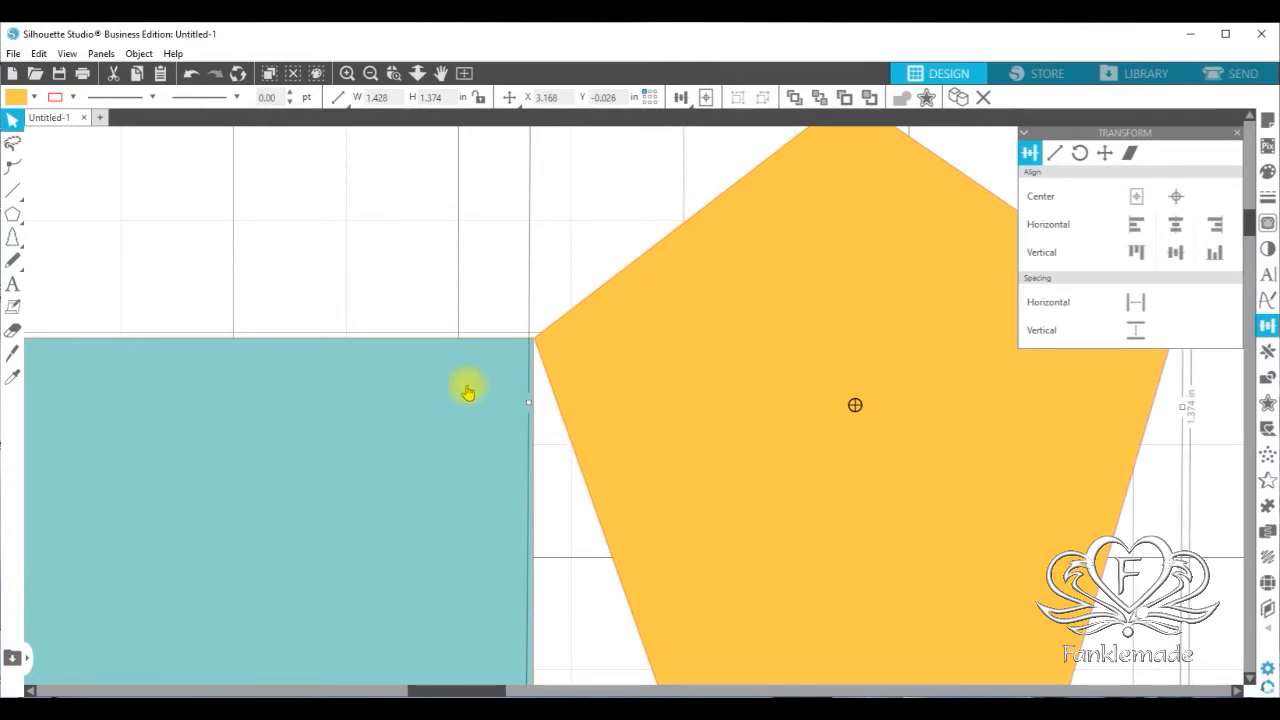
Nudge the pentagon slightly left to X 3.166 in so its corner touches the rectangle's corner
{"action": "left_click", "coordinate": [392, 73]}
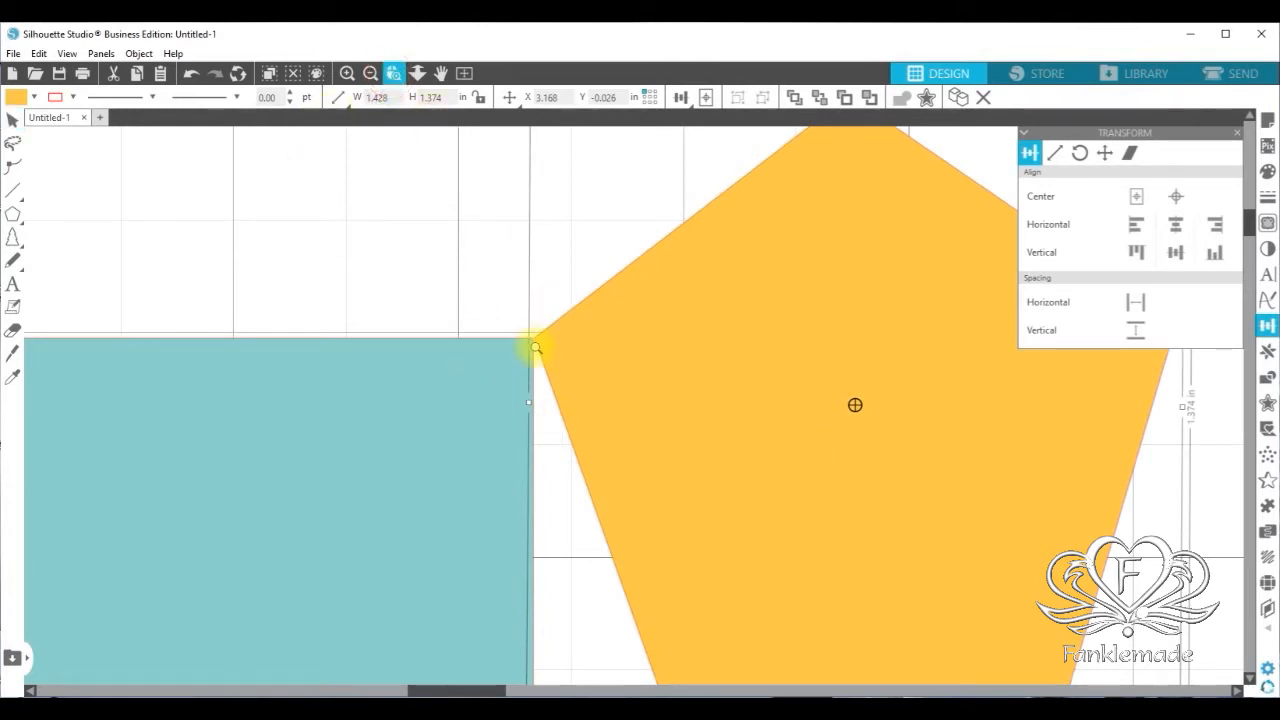
{"action": "left_click", "coordinate": [533, 342]}
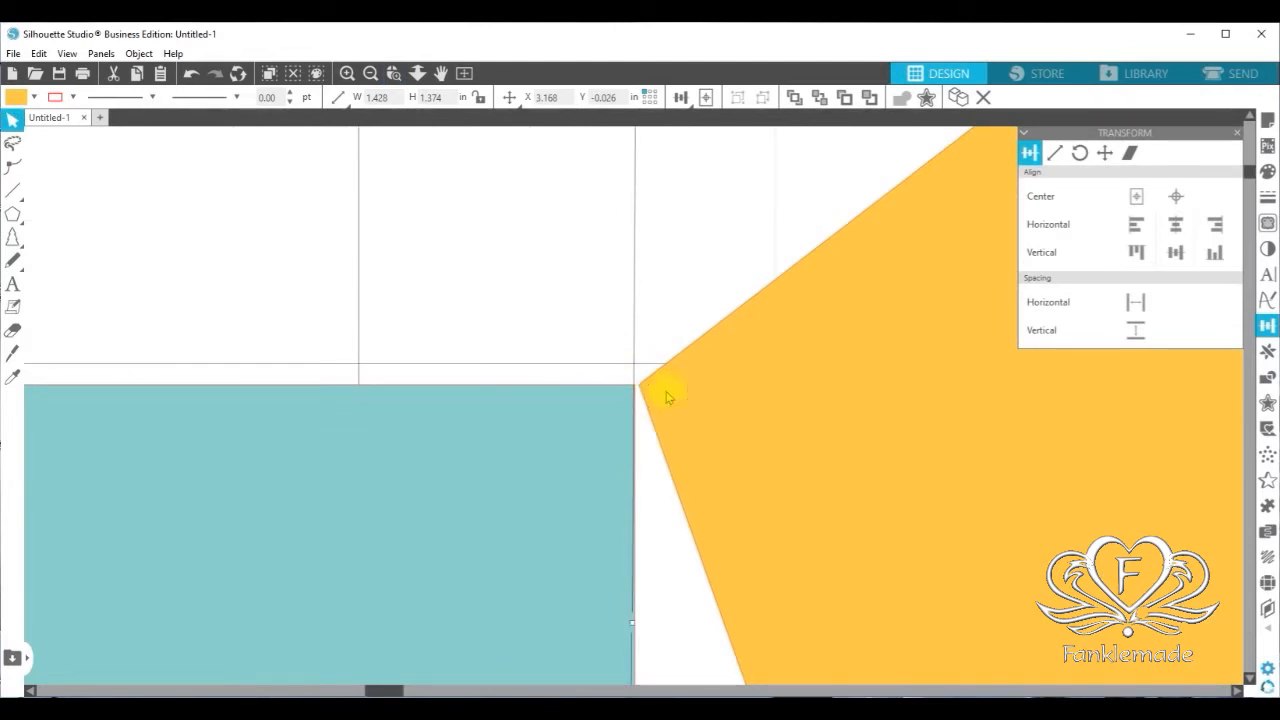
{"action": "left_click_drag", "start_coordinate": [668, 397], "coordinate": [665, 399]}
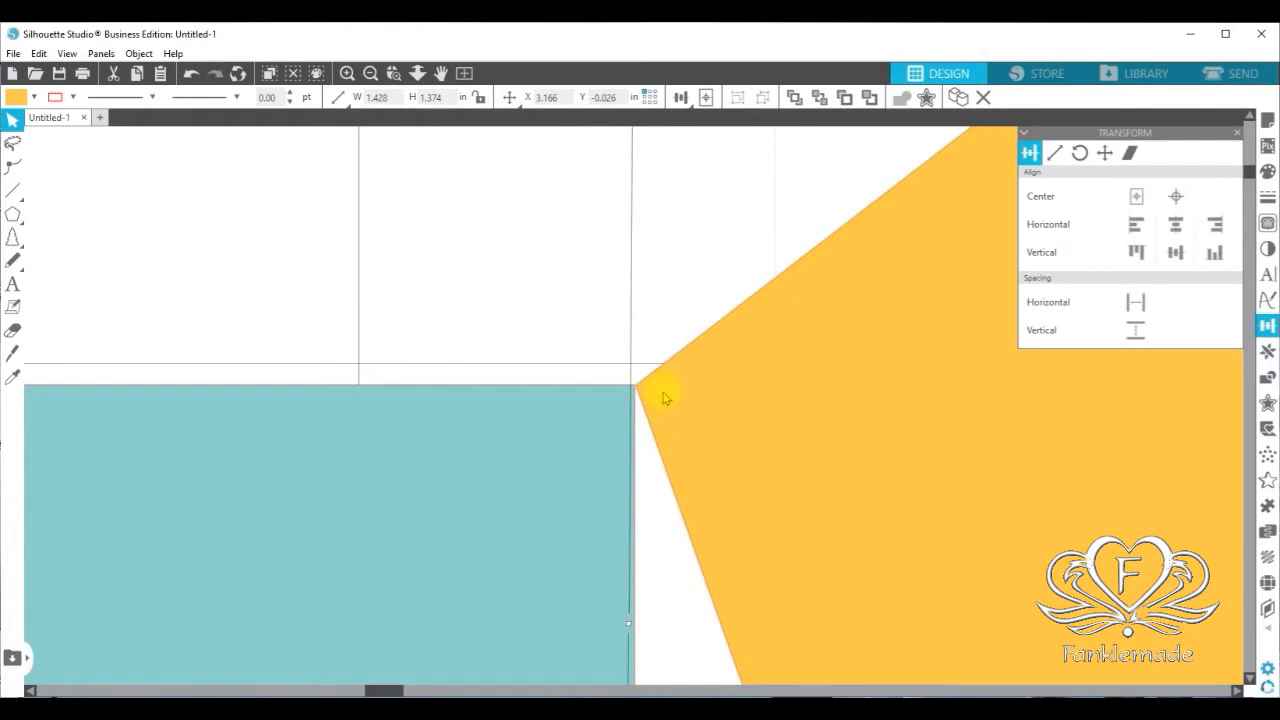
{"action": "left_click", "coordinate": [393, 73]}
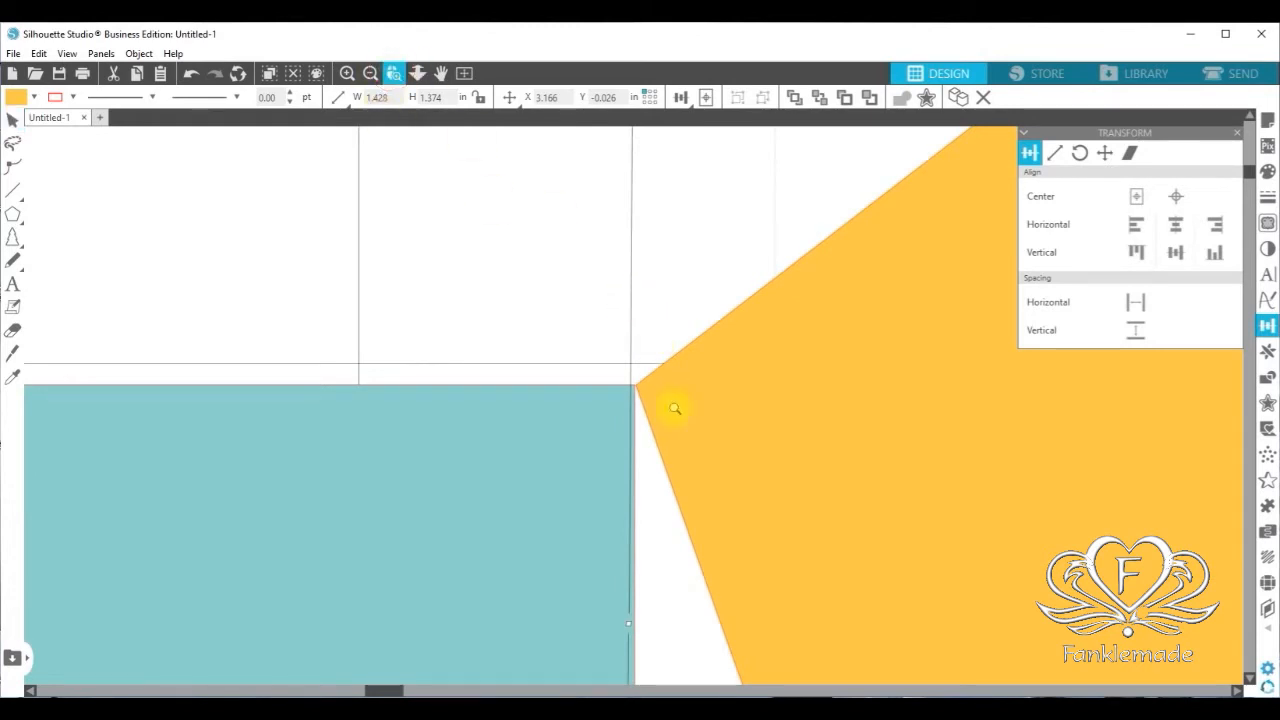
{"action": "left_click_drag", "start_coordinate": [638, 385], "coordinate": [697, 420]}
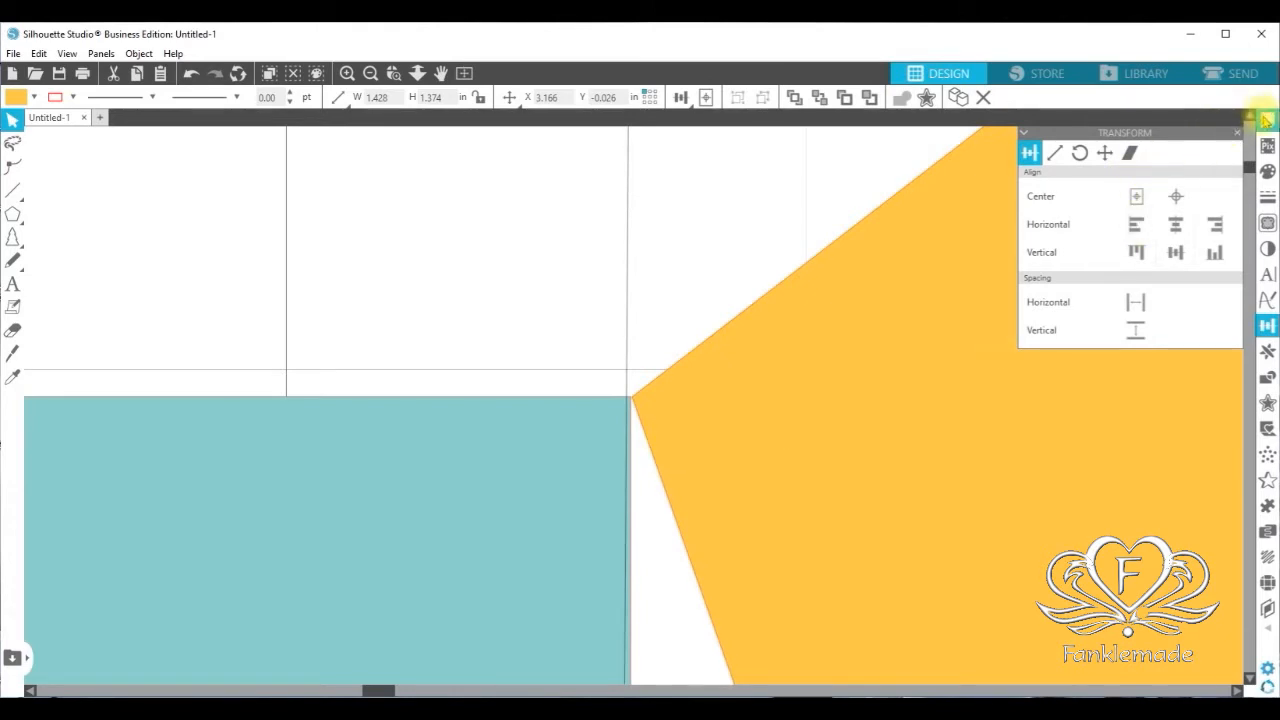
Turn on Crosshairs in the page's grid settings and clear the selection
{"action": "left_click", "coordinate": [1266, 121]}
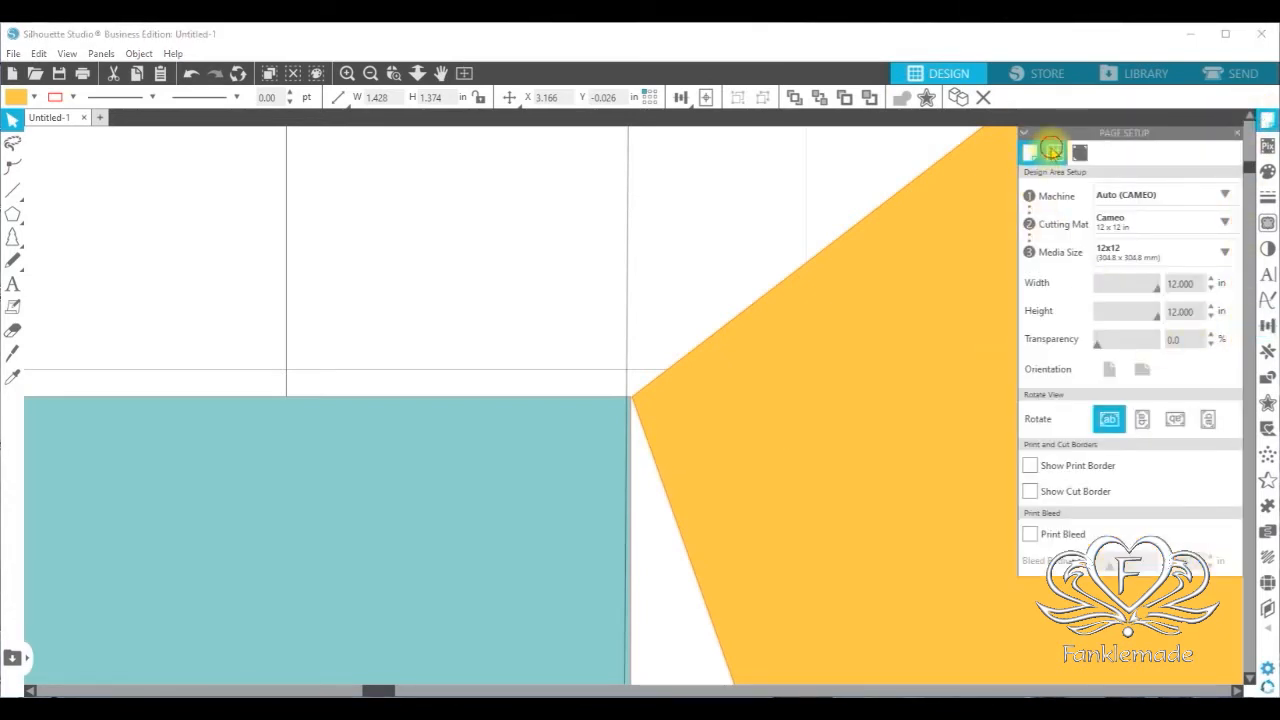
{"action": "left_click", "coordinate": [1054, 152]}
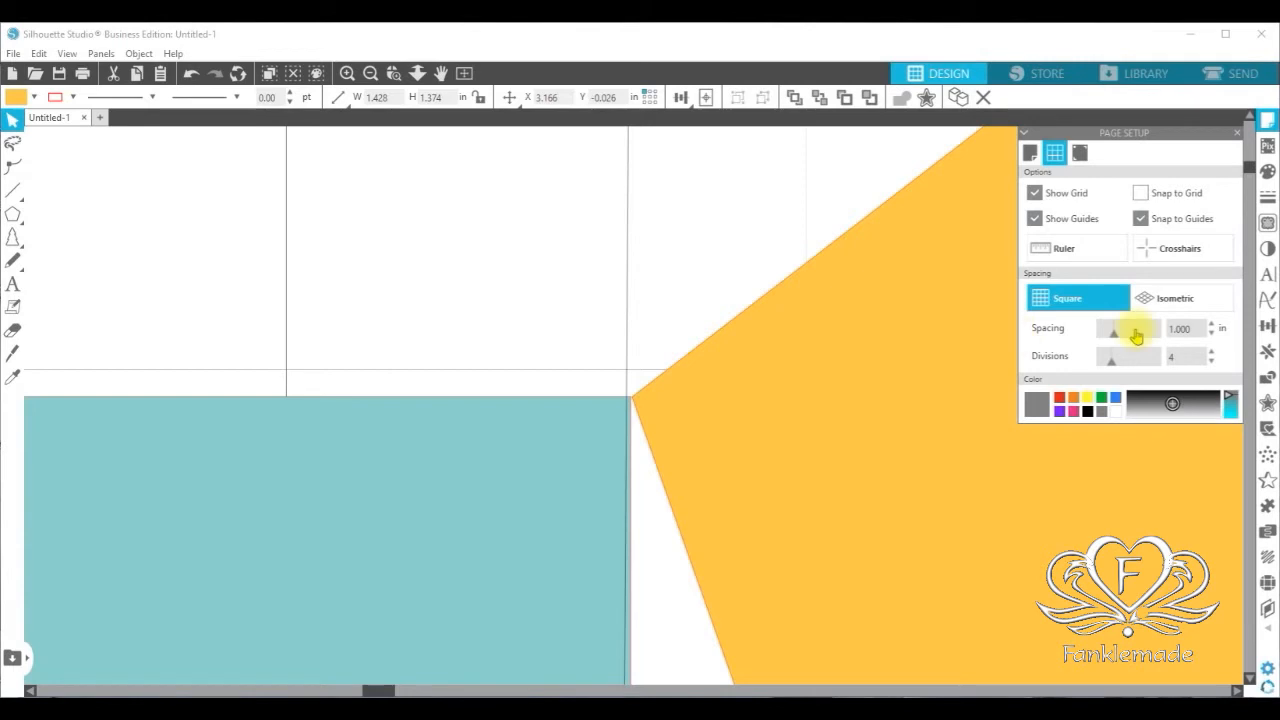
{"action": "left_click", "coordinate": [1190, 249]}
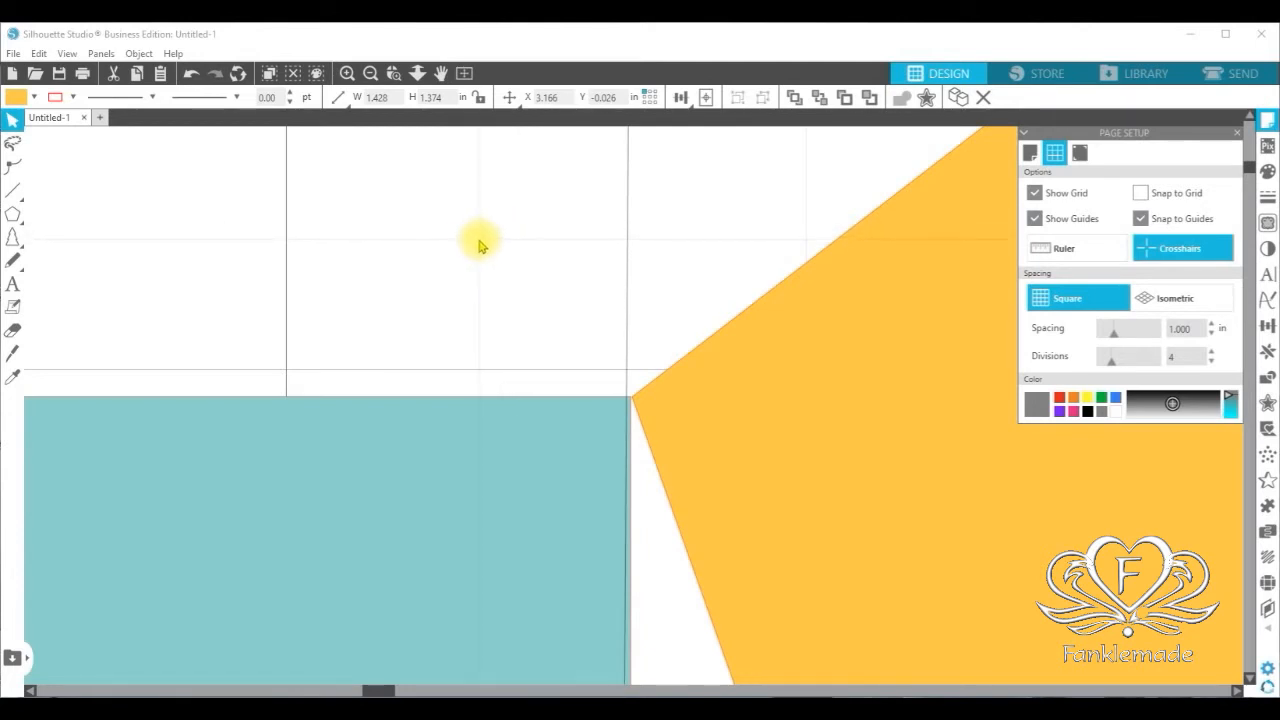
{"action": "left_click", "coordinate": [479, 245]}
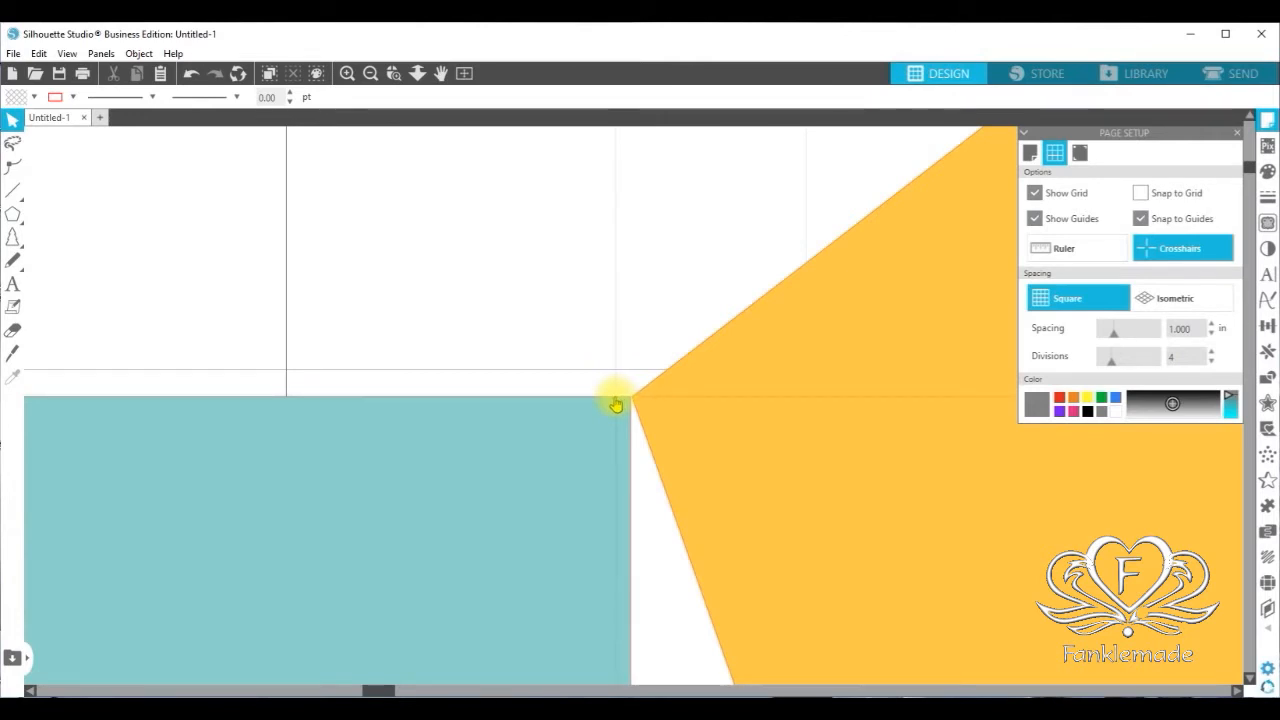
Select the rectangle and the pentagon in turn and check with the crosshairs how closely their touching corners line up
{"action": "left_click", "coordinate": [616, 404]}
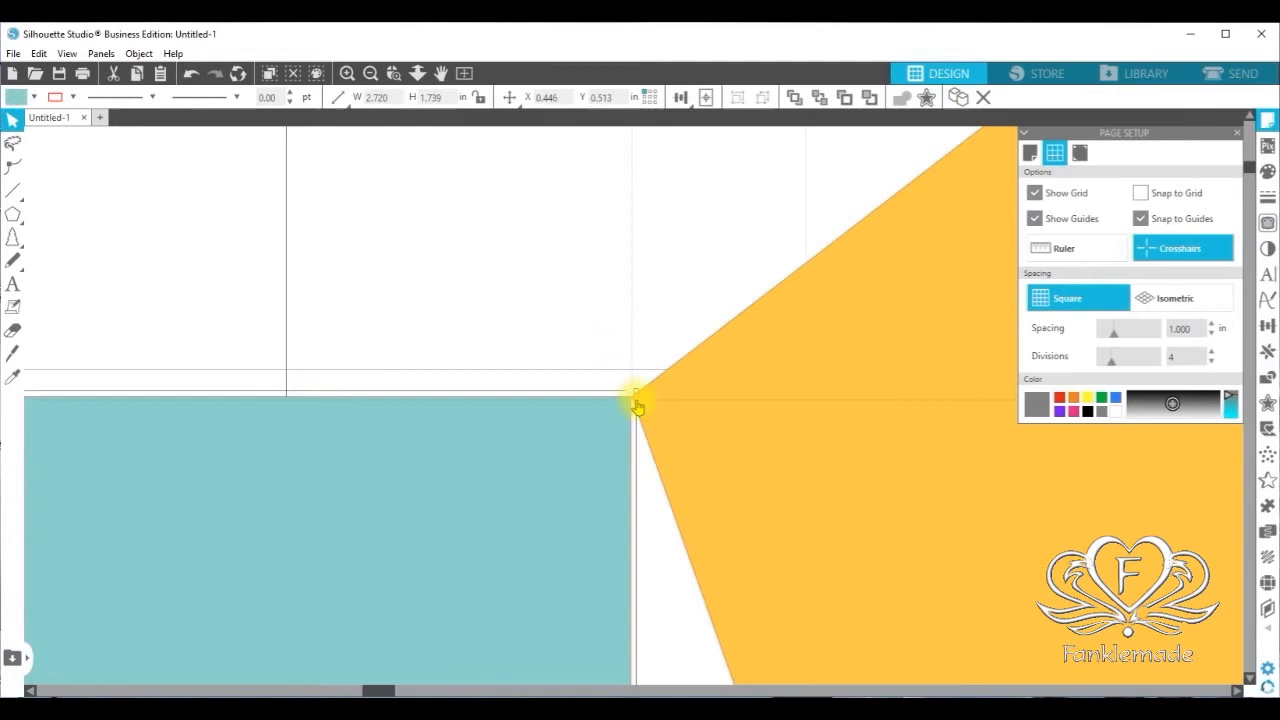
{"action": "left_click", "coordinate": [392, 76]}
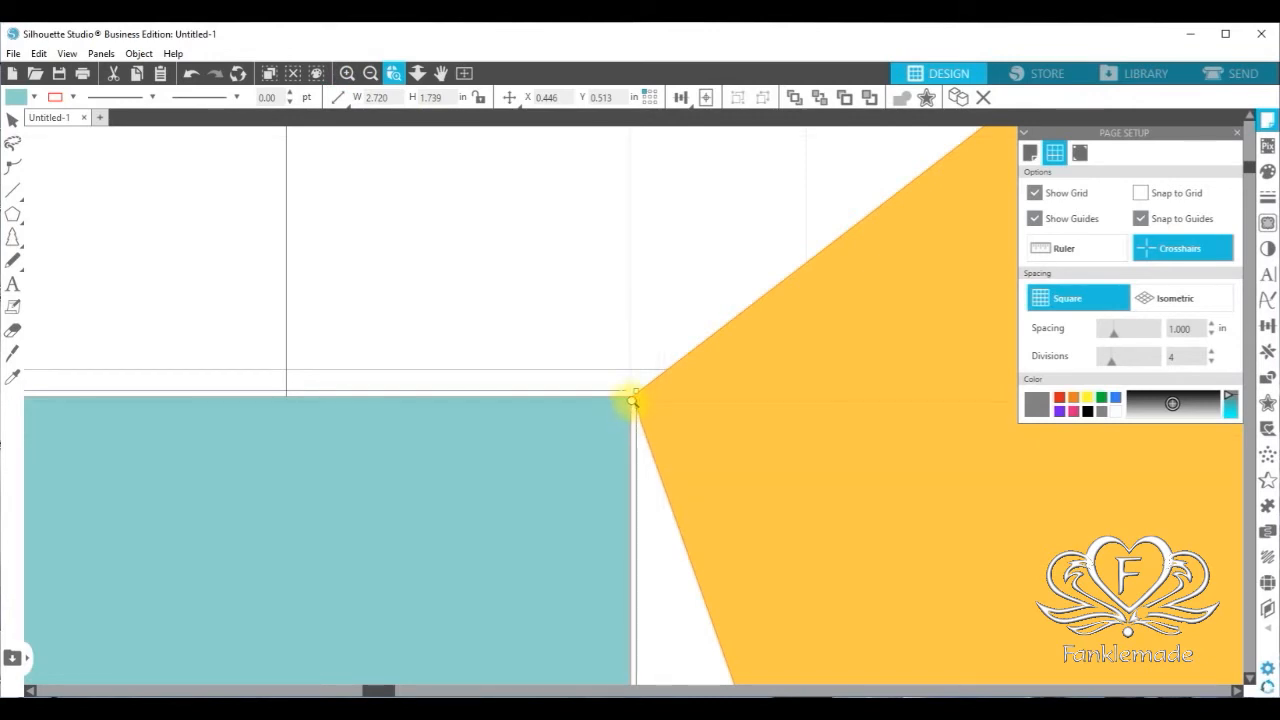
{"action": "left_click", "coordinate": [633, 400]}
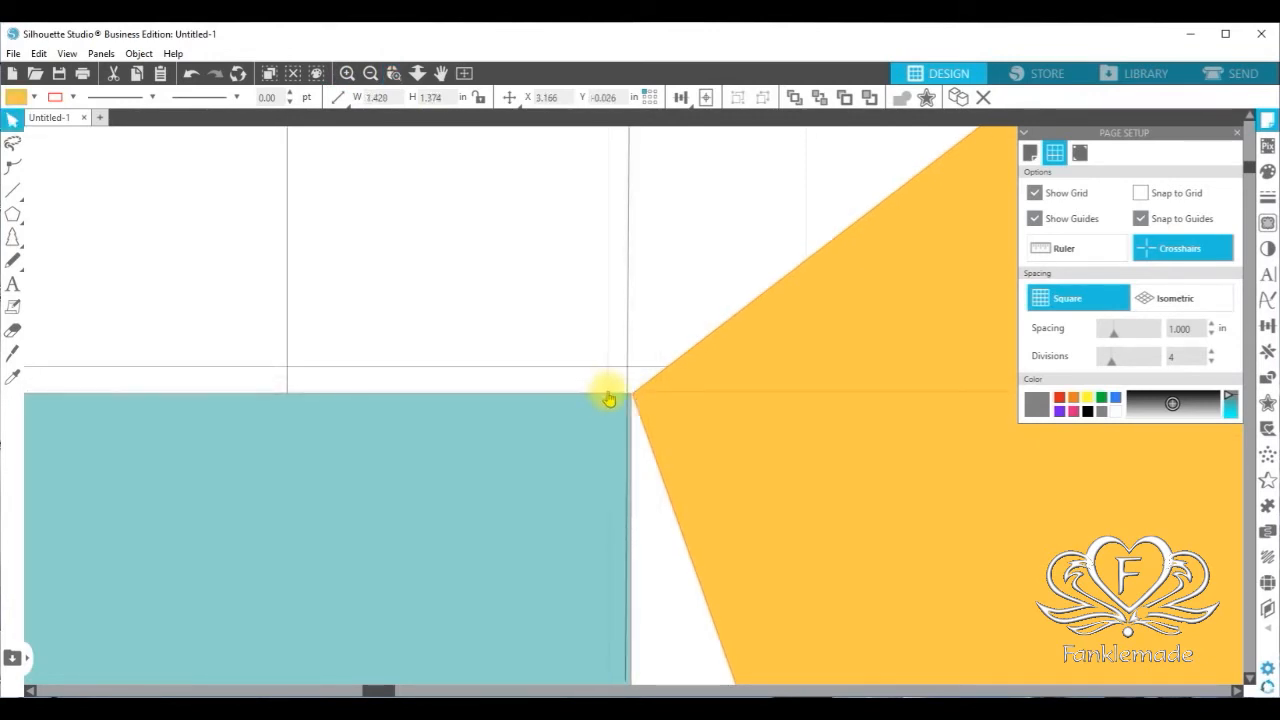
{"action": "left_click_drag", "start_coordinate": [609, 400], "coordinate": [610, 401]}
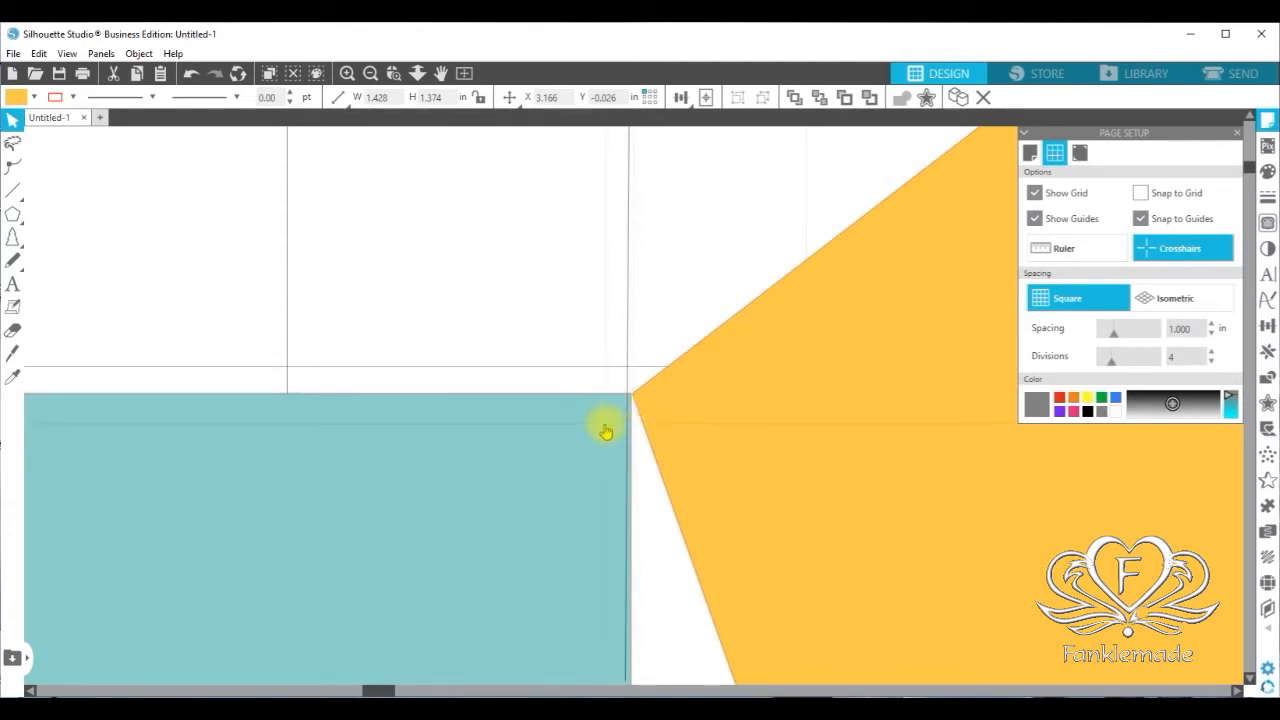
{"action": "left_click", "coordinate": [600, 424]}
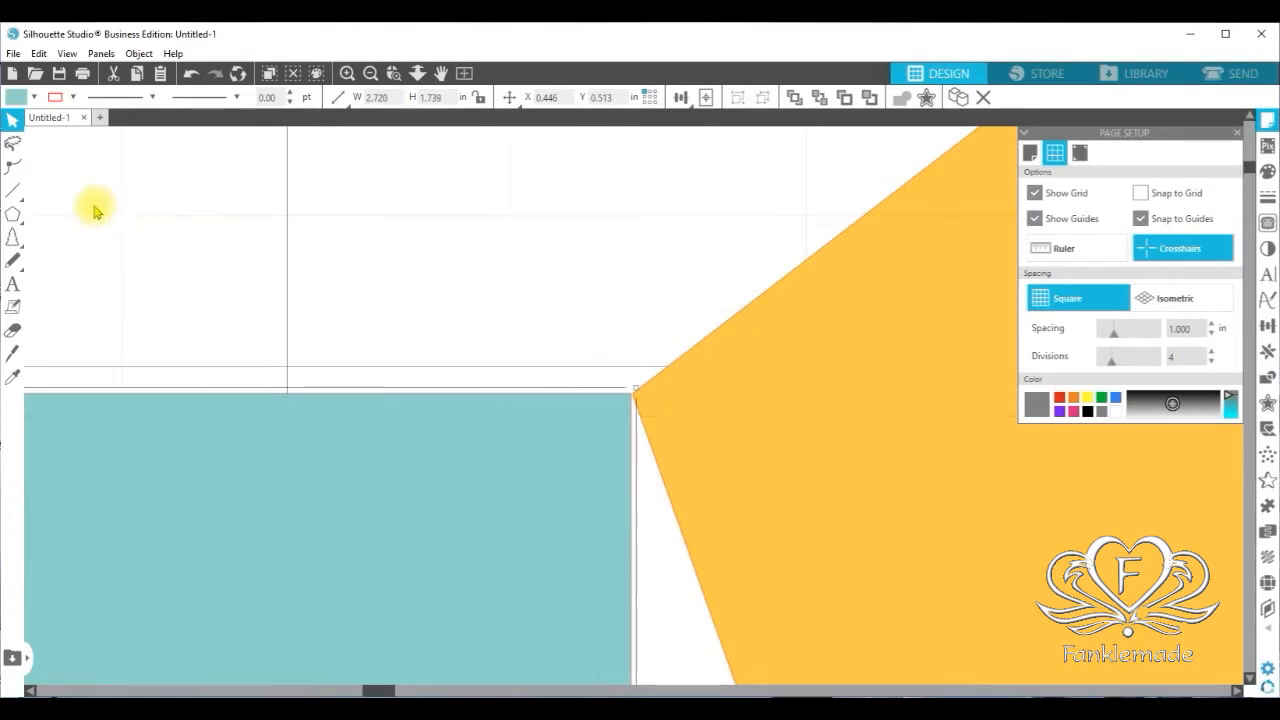
Inspect the touching corner points of the rectangle and the pentagon in point-editing mode, then leave the pentagon selected
{"action": "left_click", "coordinate": [13, 168]}
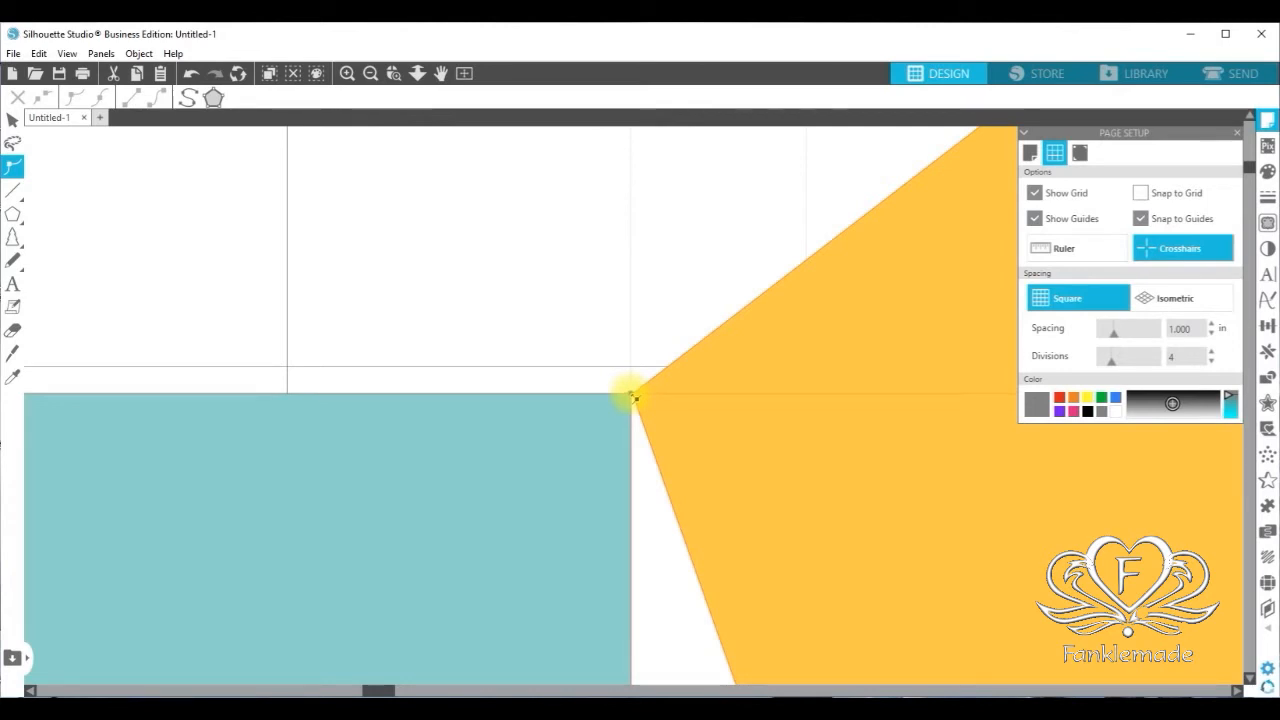
{"action": "left_click", "coordinate": [631, 394]}
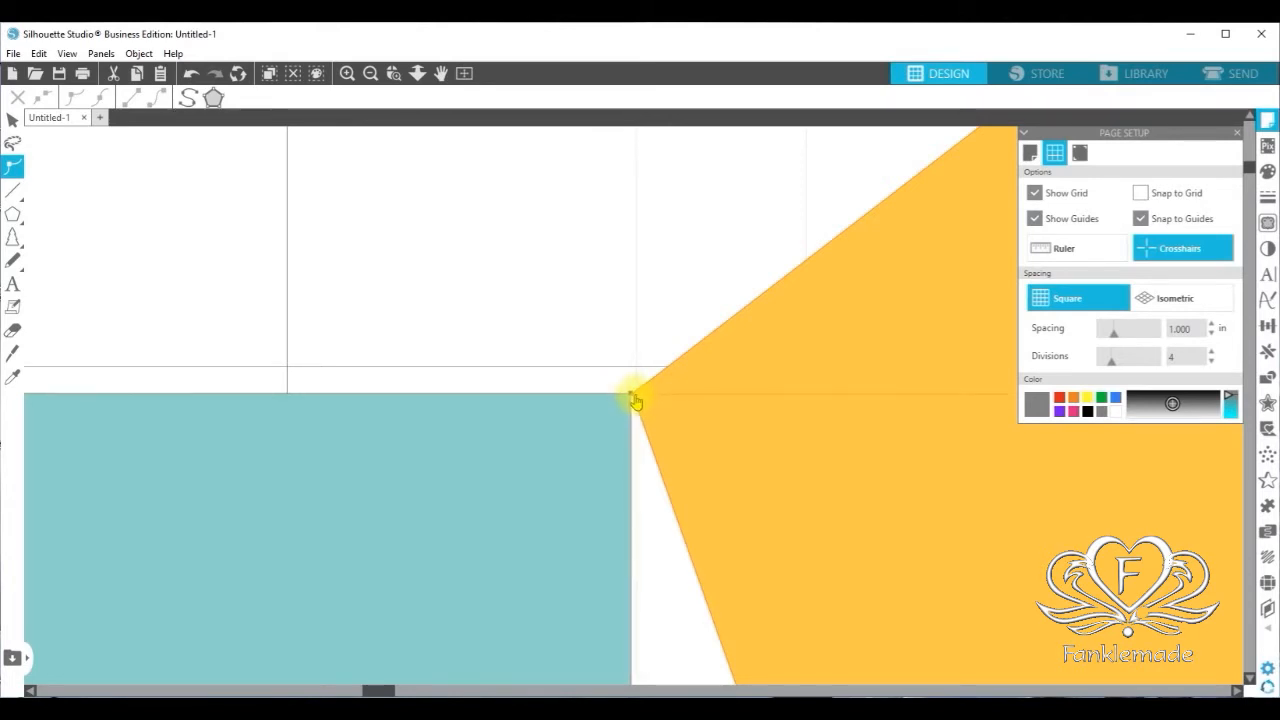
{"action": "left_click", "coordinate": [12, 119]}
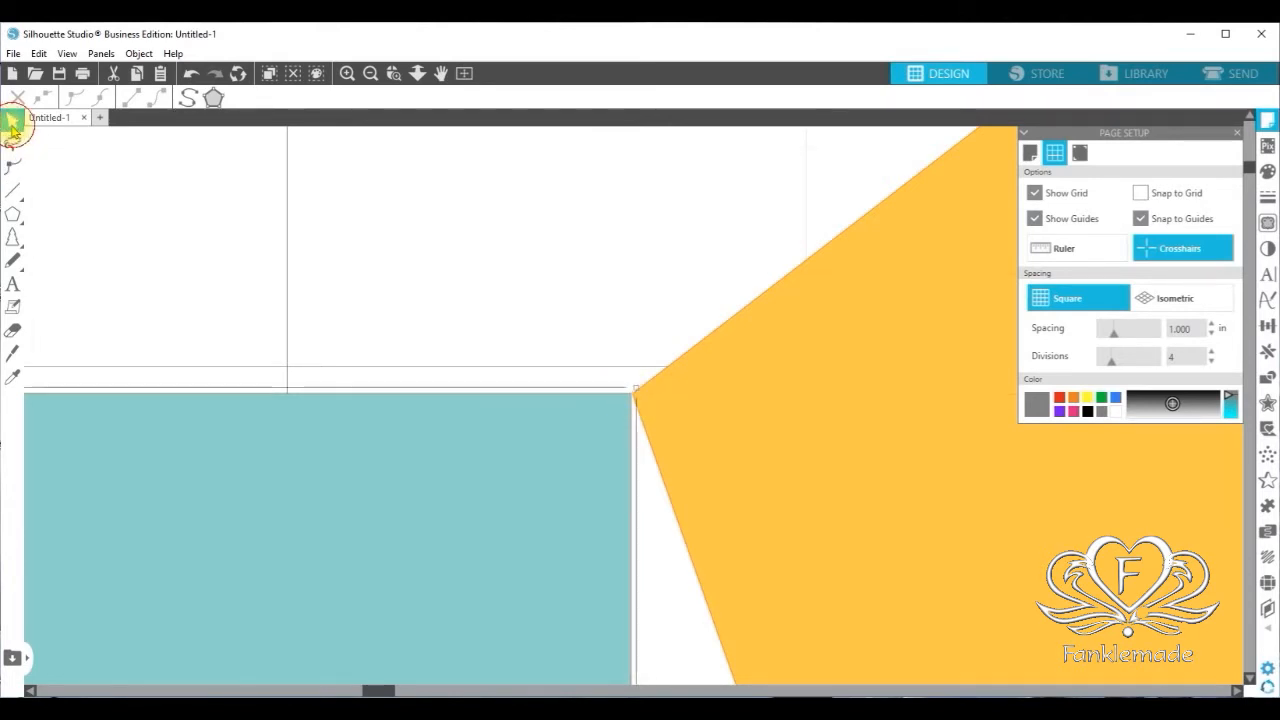
{"action": "left_click", "coordinate": [677, 455]}
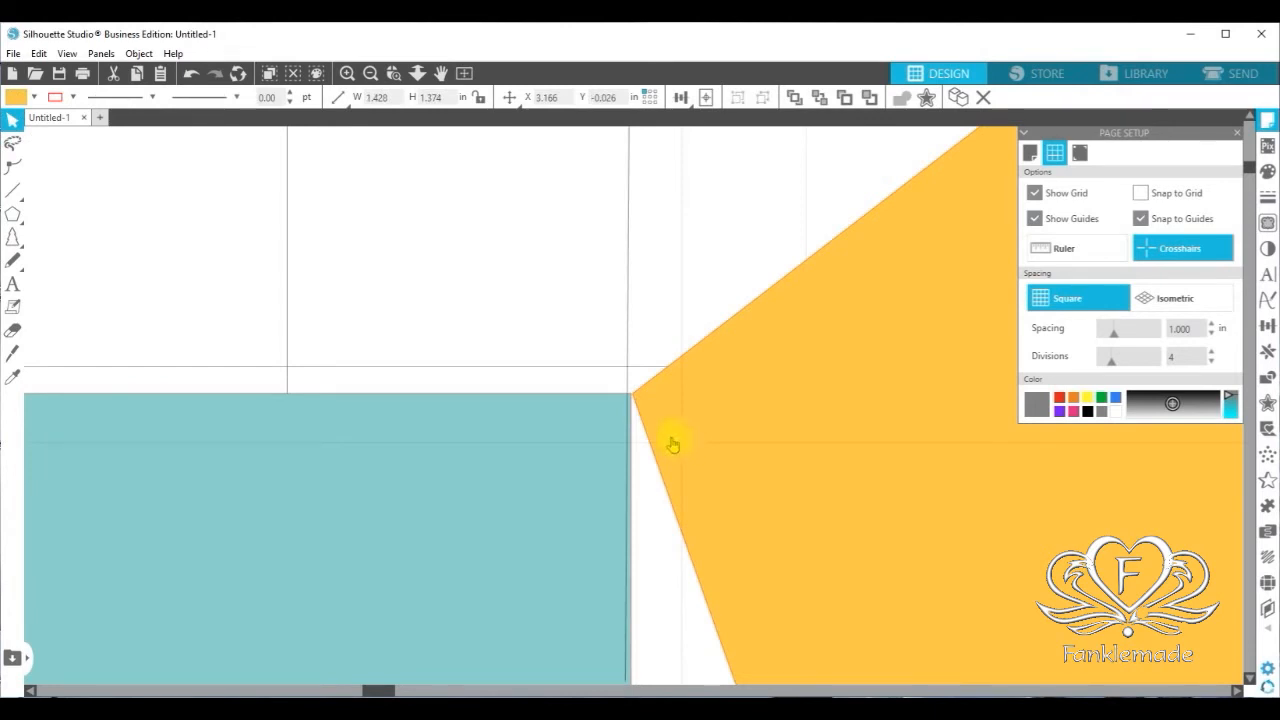
{"action": "left_click", "coordinate": [13, 166]}
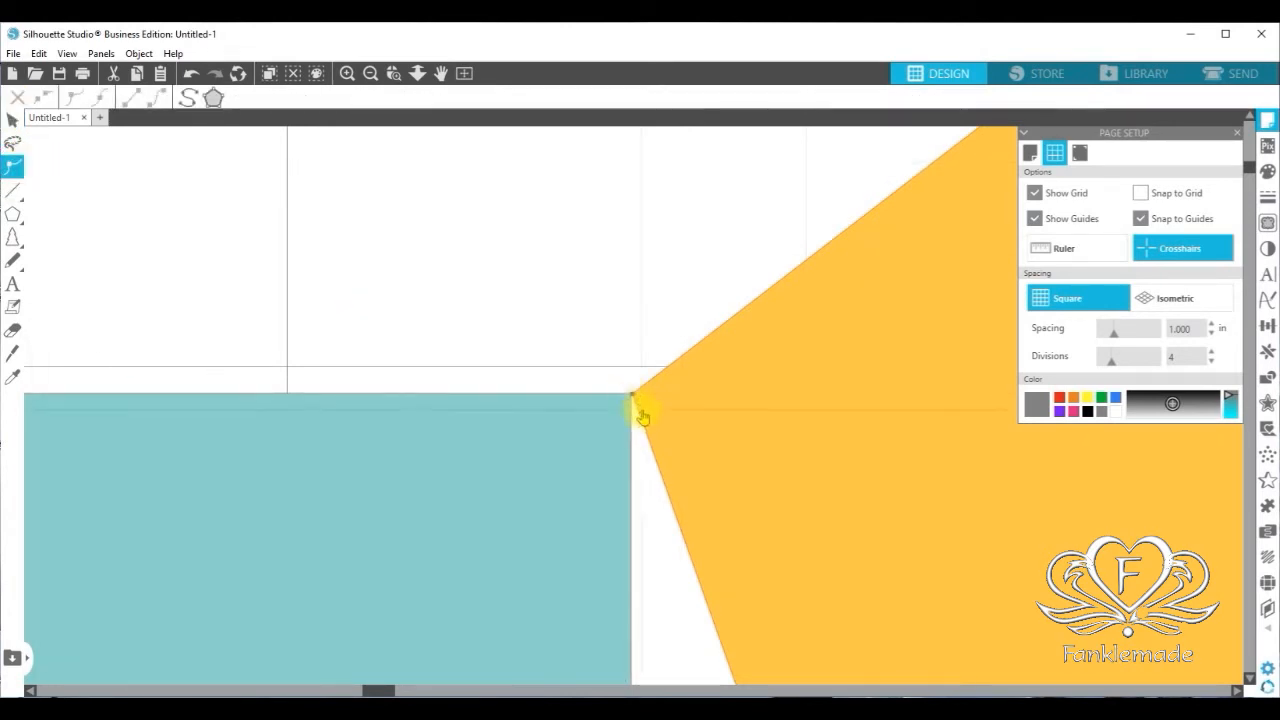
{"action": "left_click", "coordinate": [12, 119]}
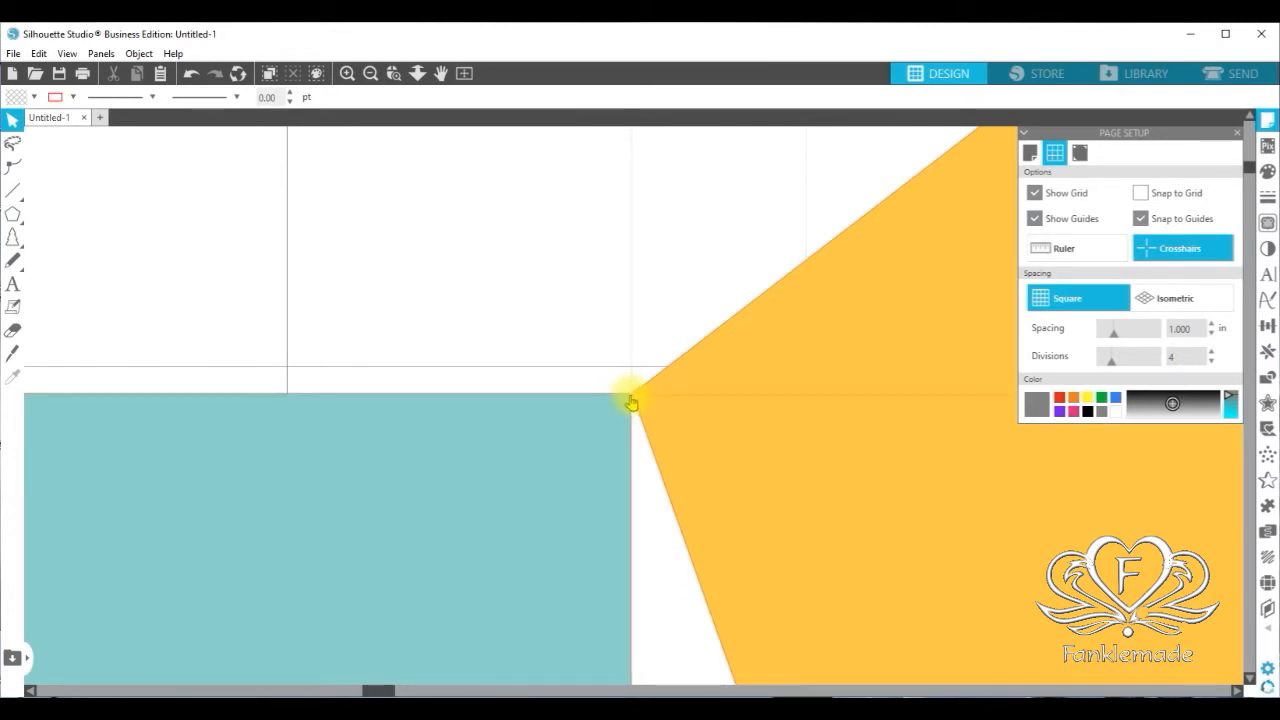
{"action": "left_click", "coordinate": [631, 402]}
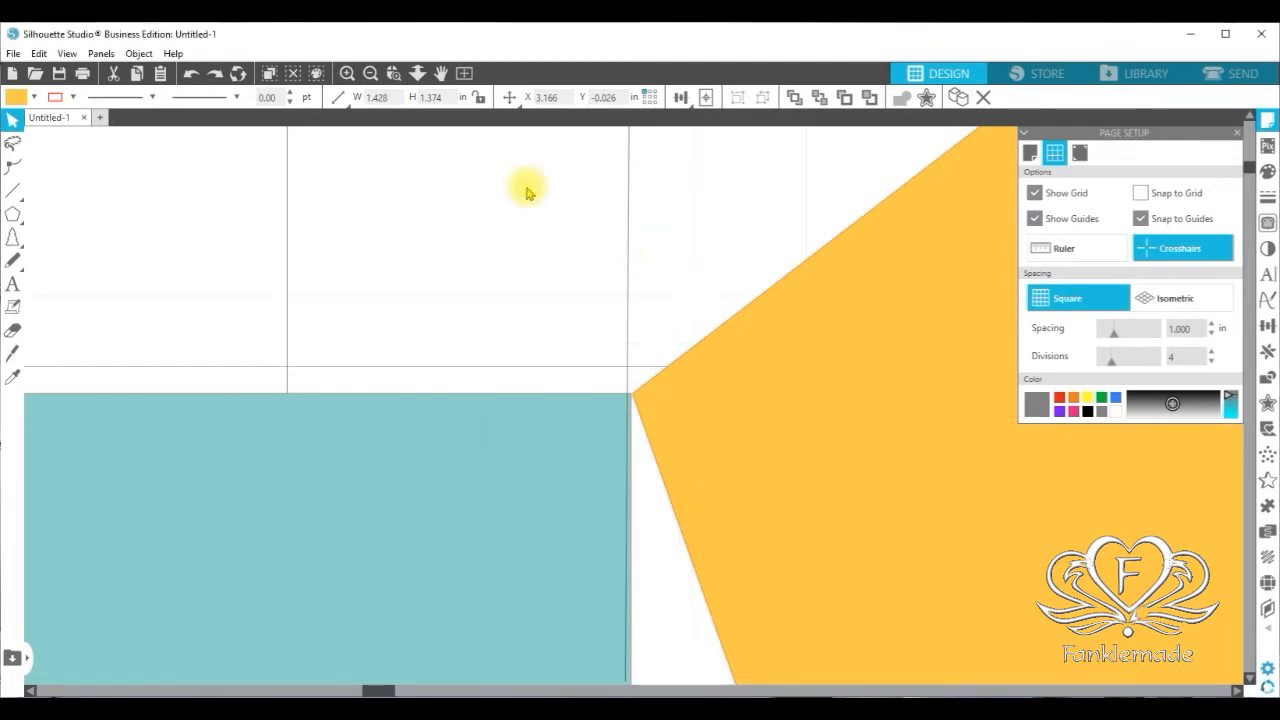
Move the pentagon away from the rectangle to about X 3.30 in, Y 0.12 in, and close the page settings
{"action": "left_click", "coordinate": [370, 73]}
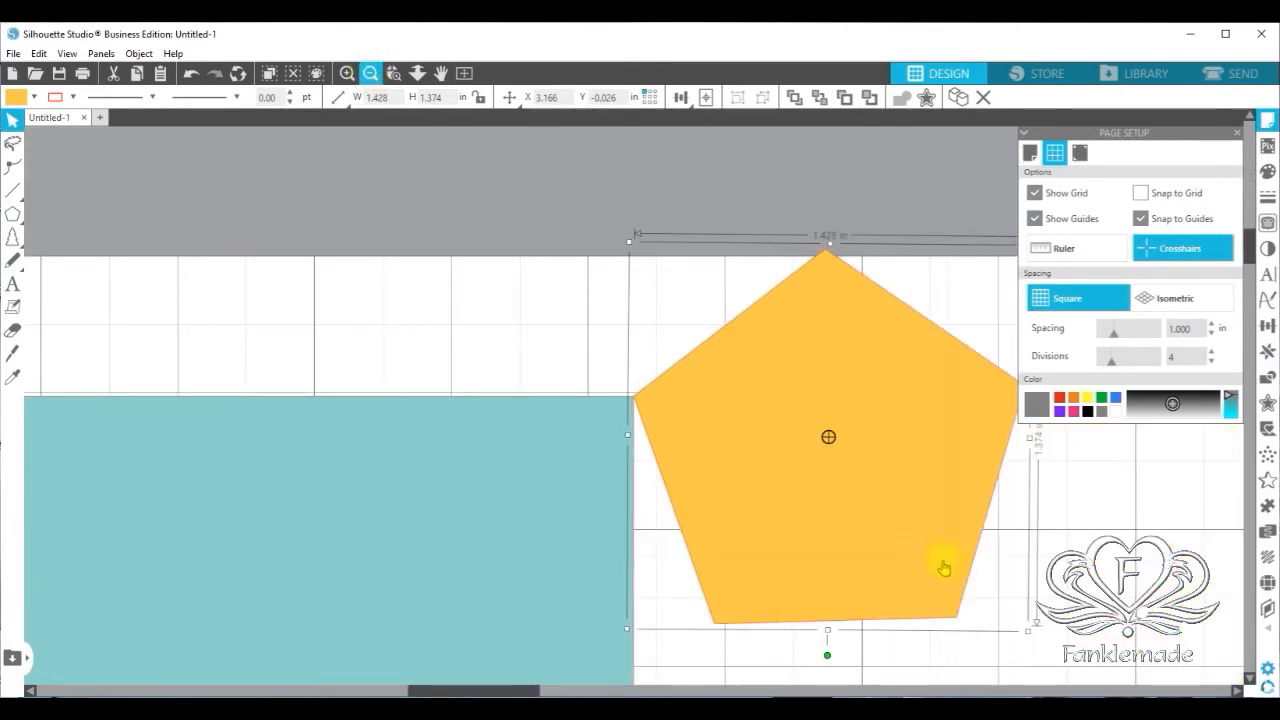
{"action": "left_click_drag", "start_coordinate": [880, 543], "coordinate": [903, 592]}
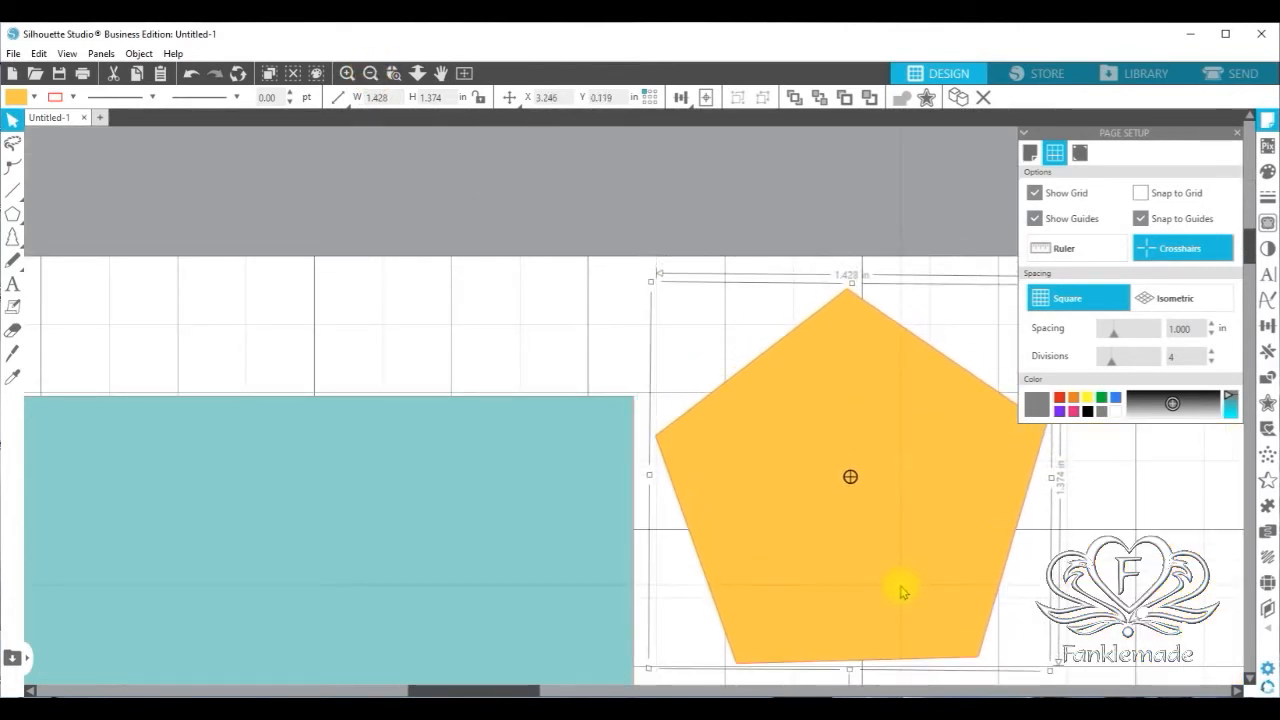
{"action": "left_click", "coordinate": [1238, 131]}
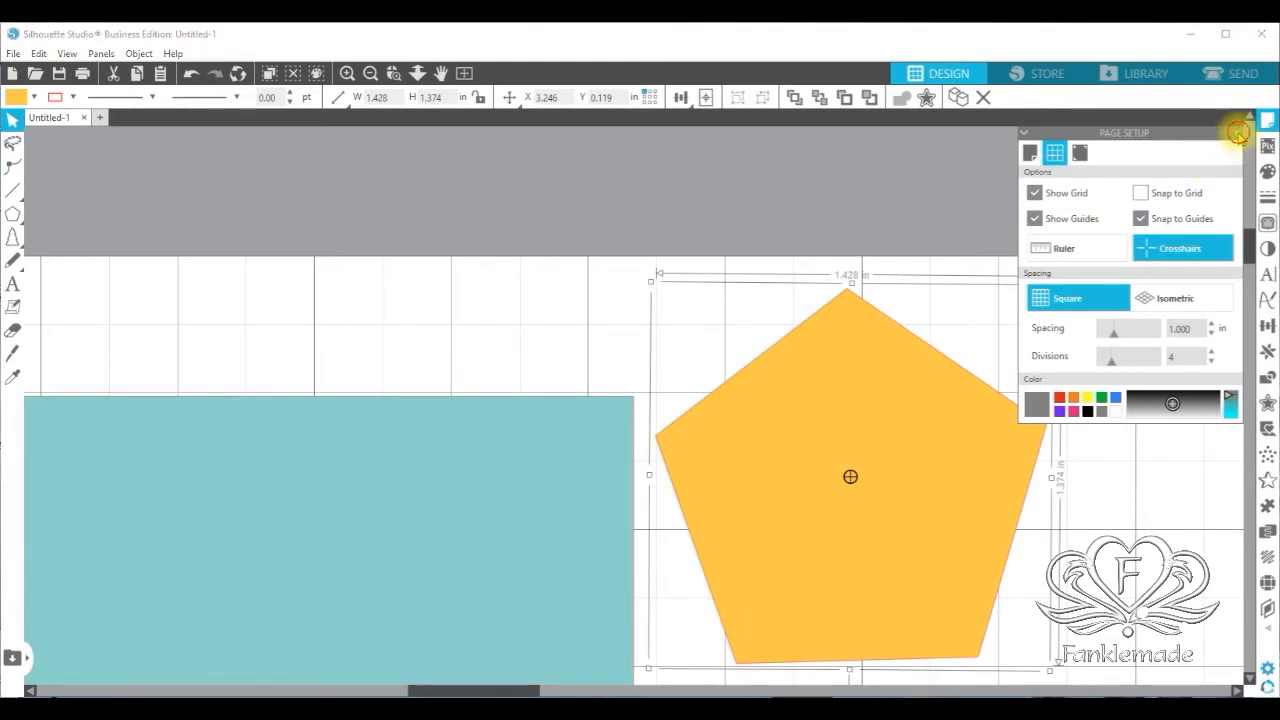
{"action": "mouse_move", "coordinate": [891, 400]}
{"action": "left_mouse_down"}
{"action": "mouse_move", "coordinate": [928, 420]}
{"action": "mouse_move", "coordinate": [906, 401]}
{"action": "left_mouse_up"}
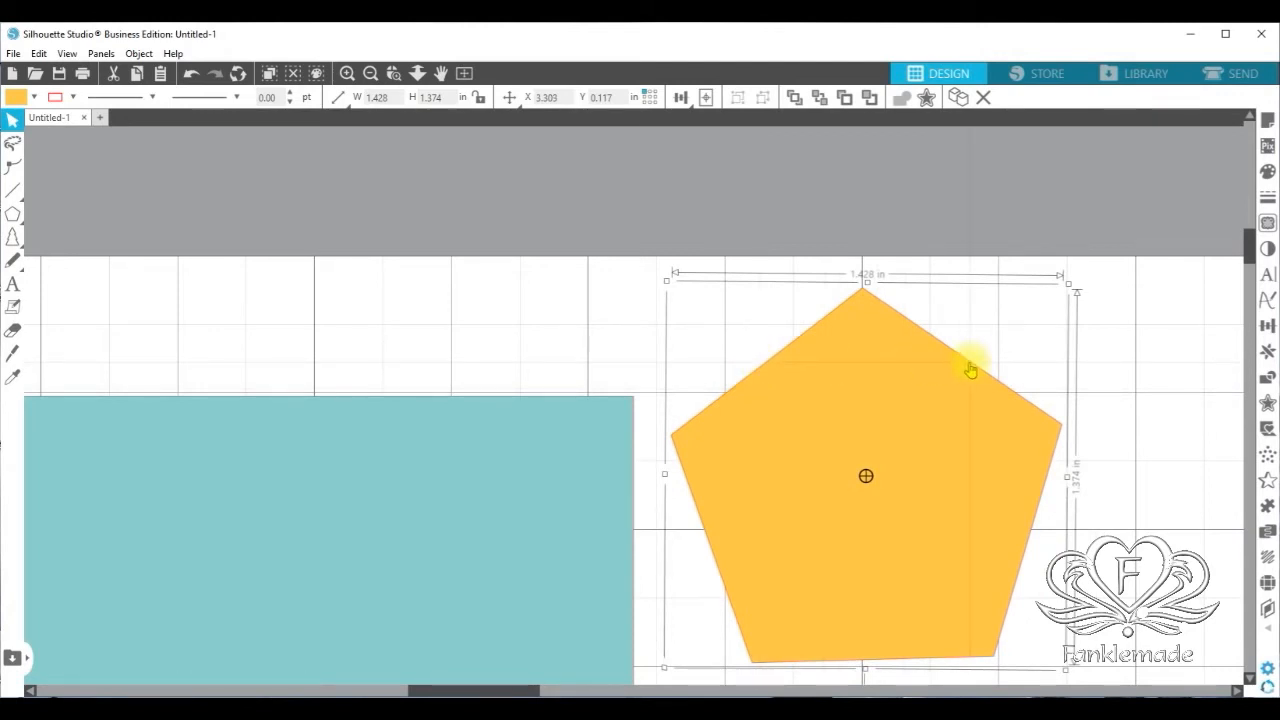
Add an edit point on the pentagon's upper left edge, pull it outward to form a sixth corner and finish point editing
{"action": "left_click", "coordinate": [13, 168]}
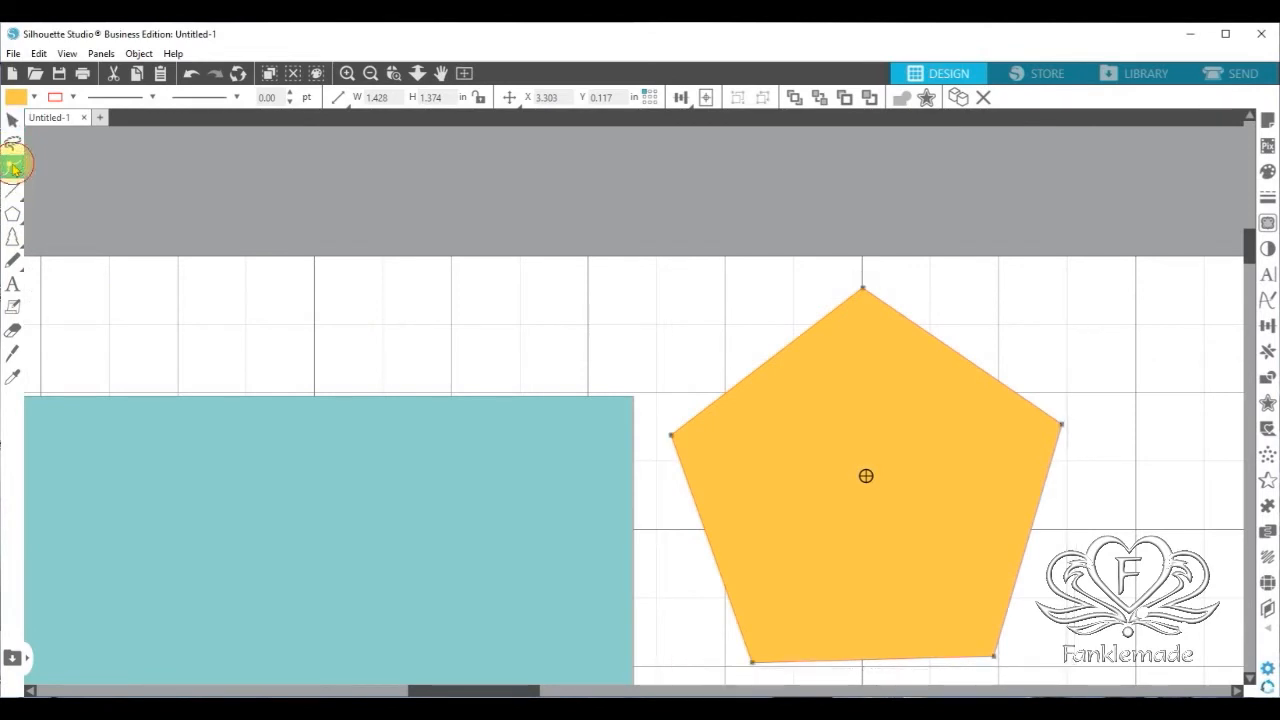
{"action": "left_click", "coordinate": [761, 368]}
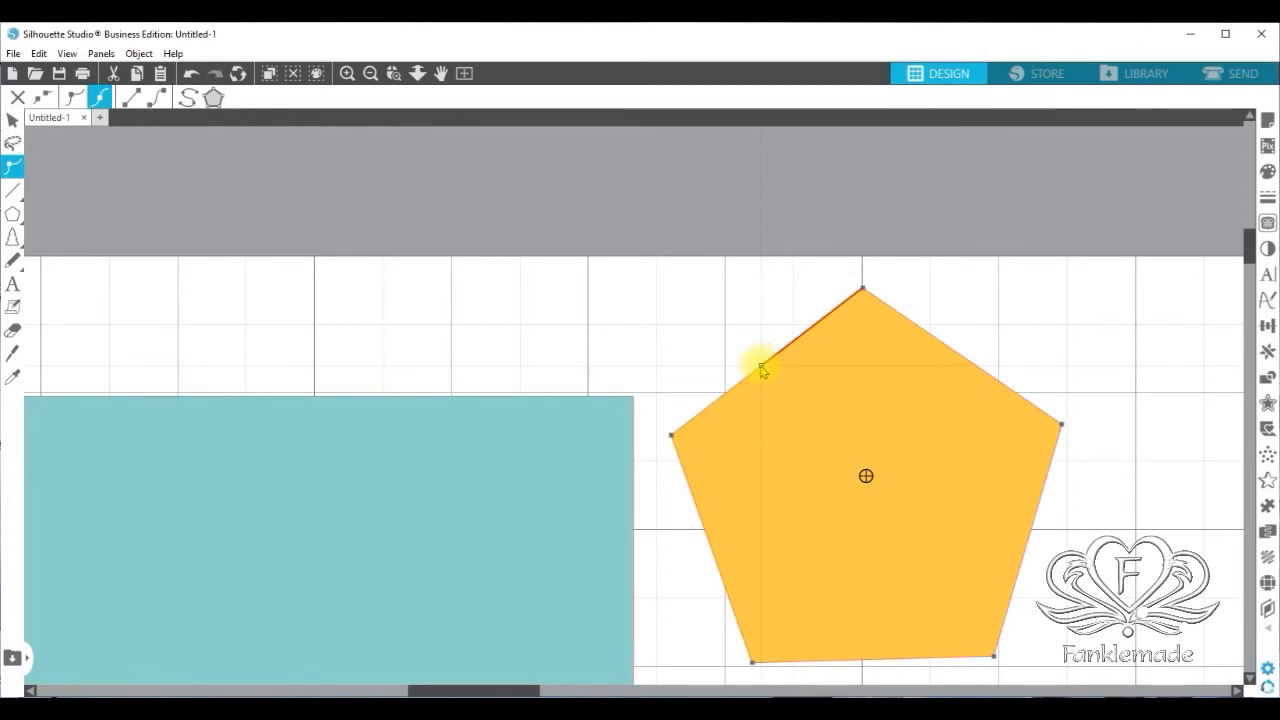
{"action": "left_click_drag", "start_coordinate": [750, 350], "coordinate": [717, 318]}
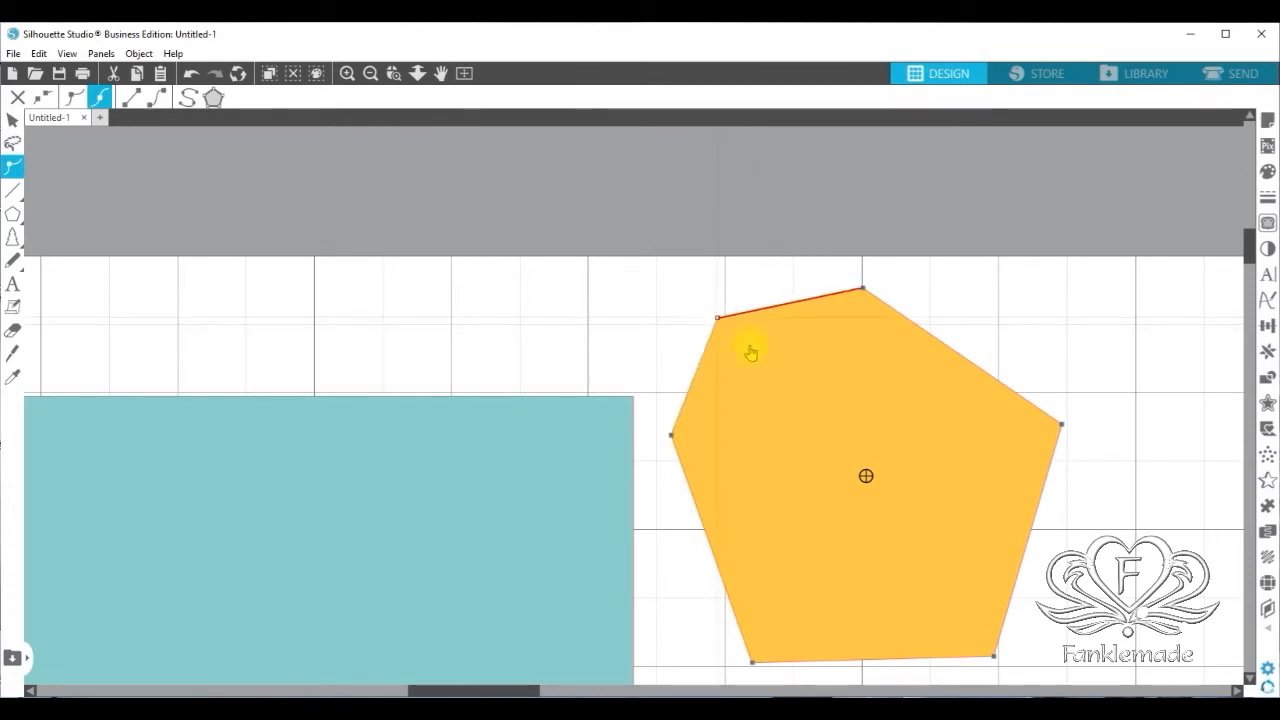
{"action": "left_click", "coordinate": [1051, 357]}
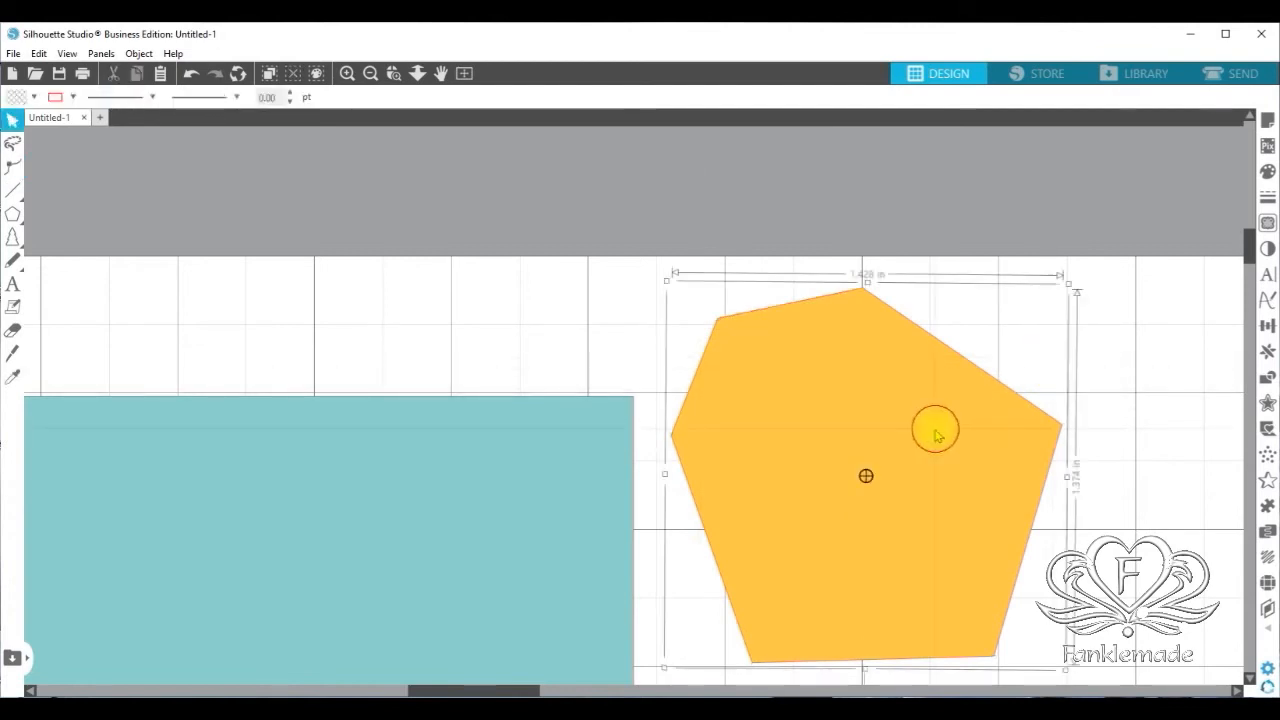
Move the orange shape slightly lower on the page, to about X 3.30 in, Y 0.21 in
{"action": "left_click_drag", "start_coordinate": [860, 380], "coordinate": [865, 421]}
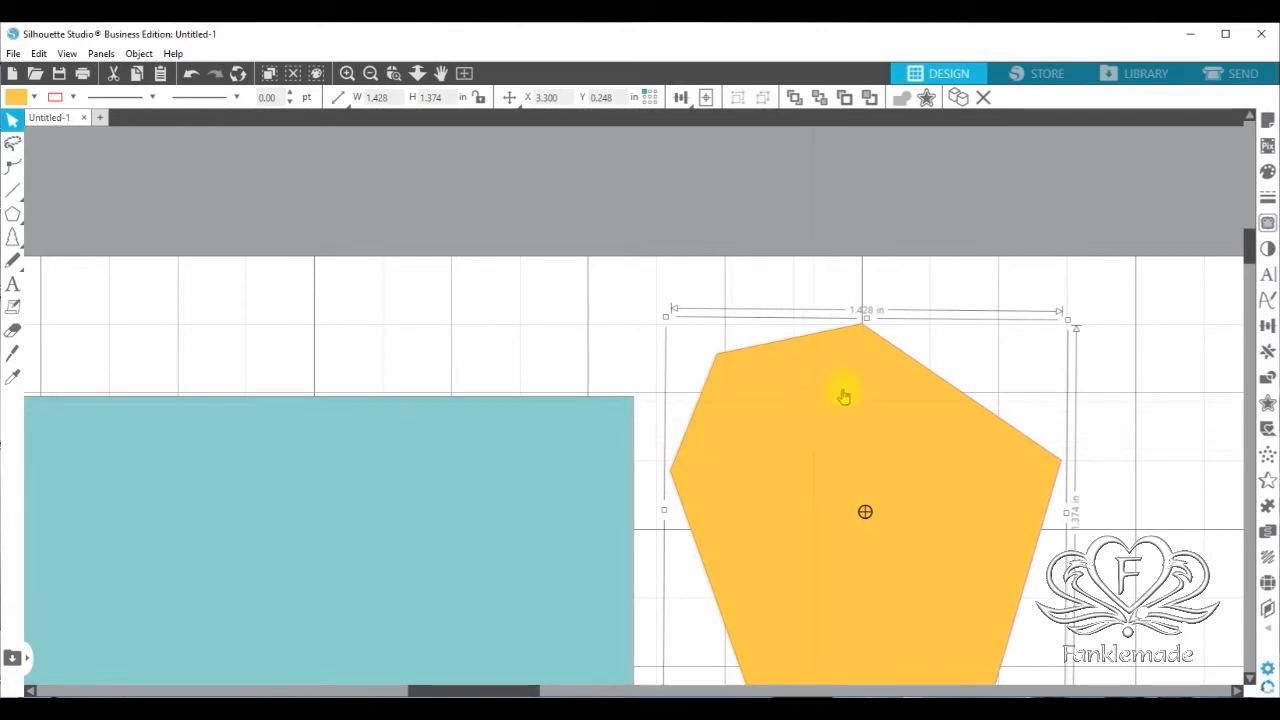
{"action": "mouse_move", "coordinate": [860, 398]}
{"action": "left_mouse_down"}
{"action": "mouse_move", "coordinate": [863, 376]}
{"action": "mouse_move", "coordinate": [860, 386]}
{"action": "left_mouse_up"}
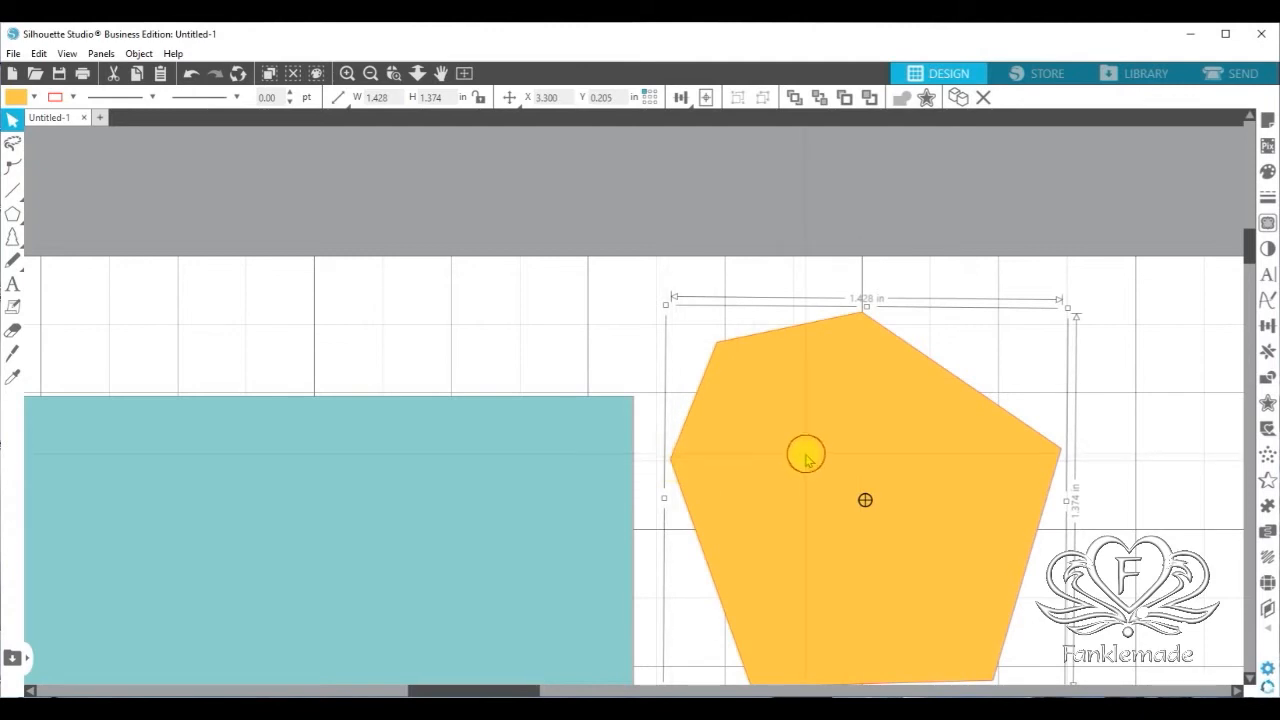
{"action": "left_click_drag", "start_coordinate": [808, 459], "coordinate": [808, 461]}
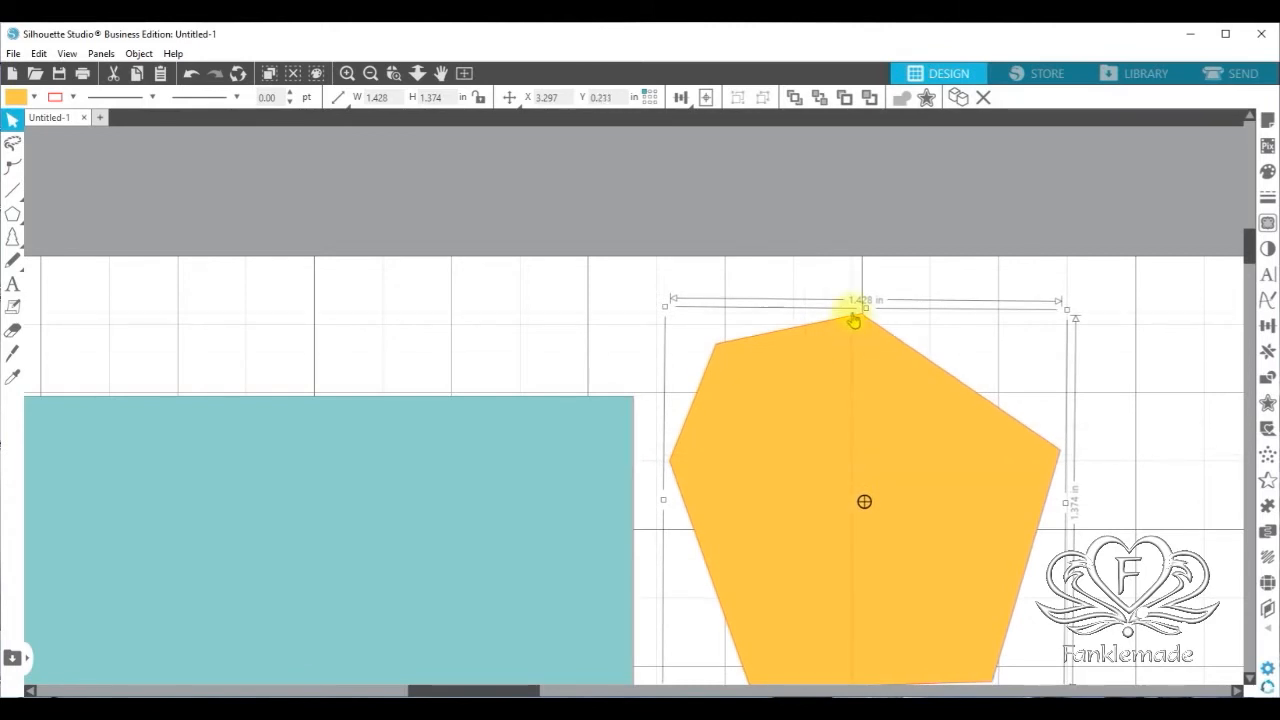
Pull the orange shape's upper left corner point outward, beyond the side corner below it, and finish point editing
{"action": "double_click", "coordinate": [715, 348]}
{"action": "left_click_drag", "start_coordinate": [716, 348], "coordinate": [657, 347]}
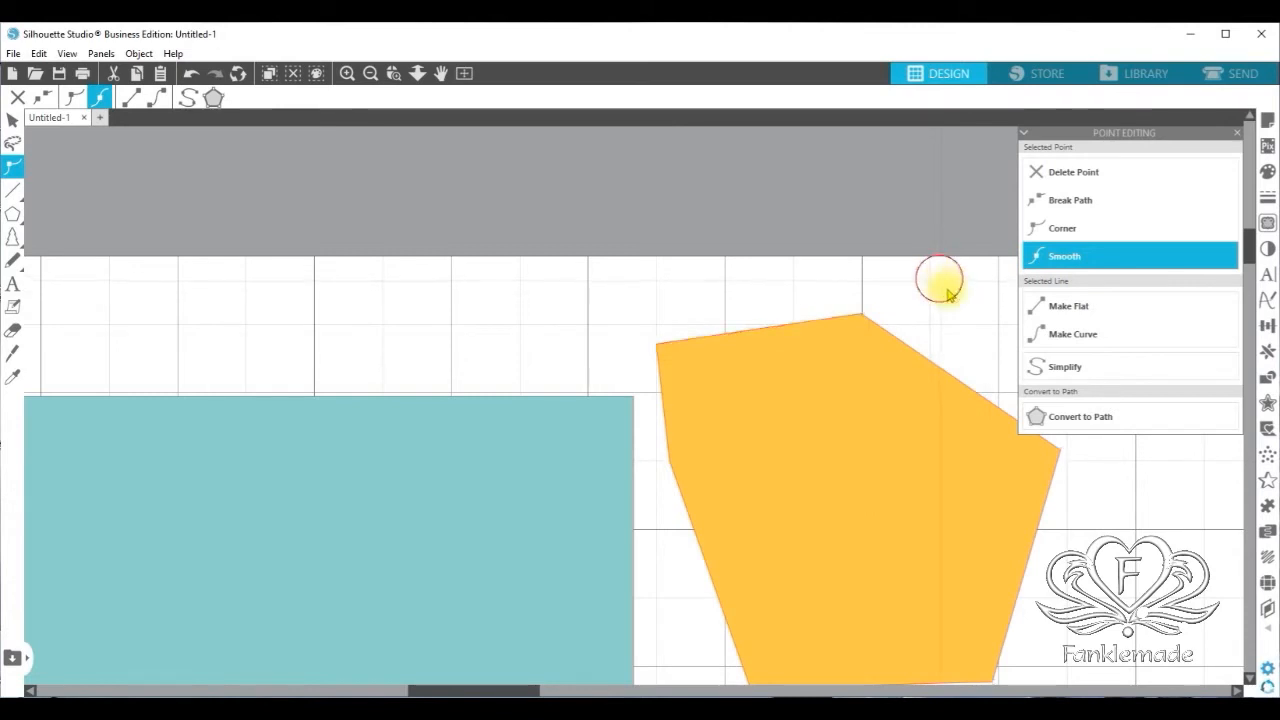
{"action": "key", "text": "Escape"}
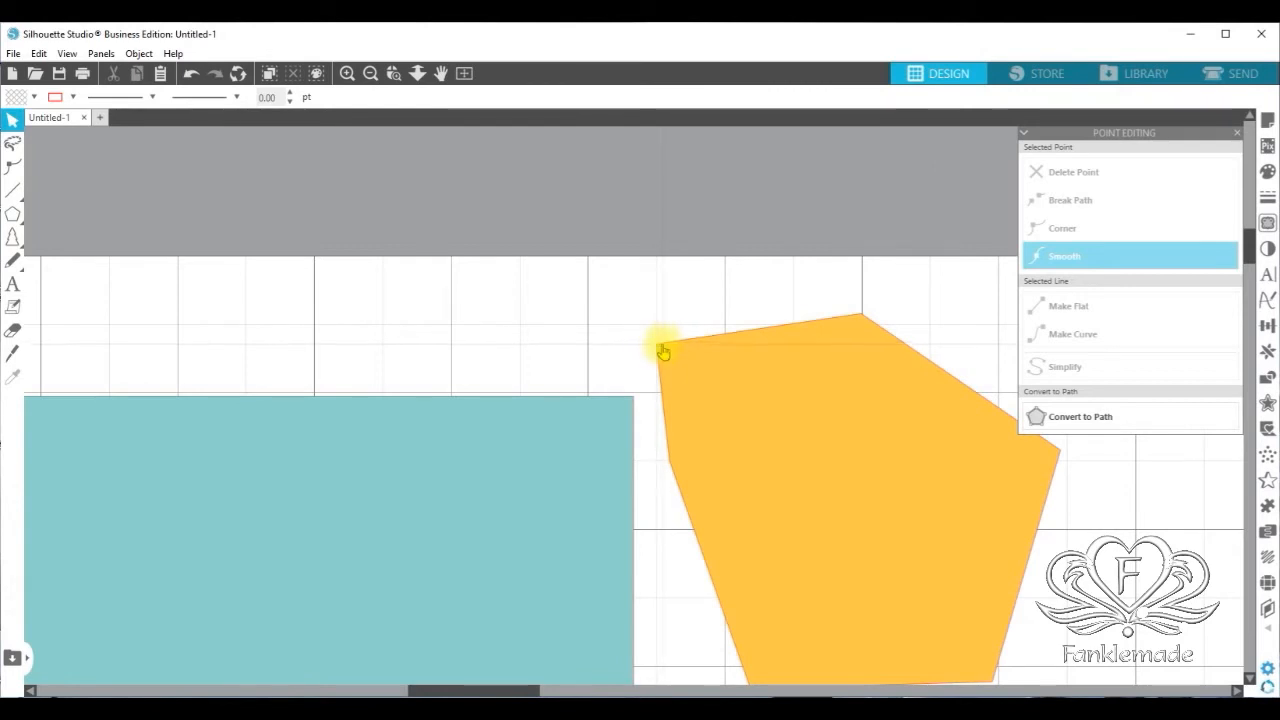
Add an edit point on the shape's upper right edge, pull it outward to form a seventh corner and finish point editing
{"action": "left_click", "coordinate": [939, 374]}
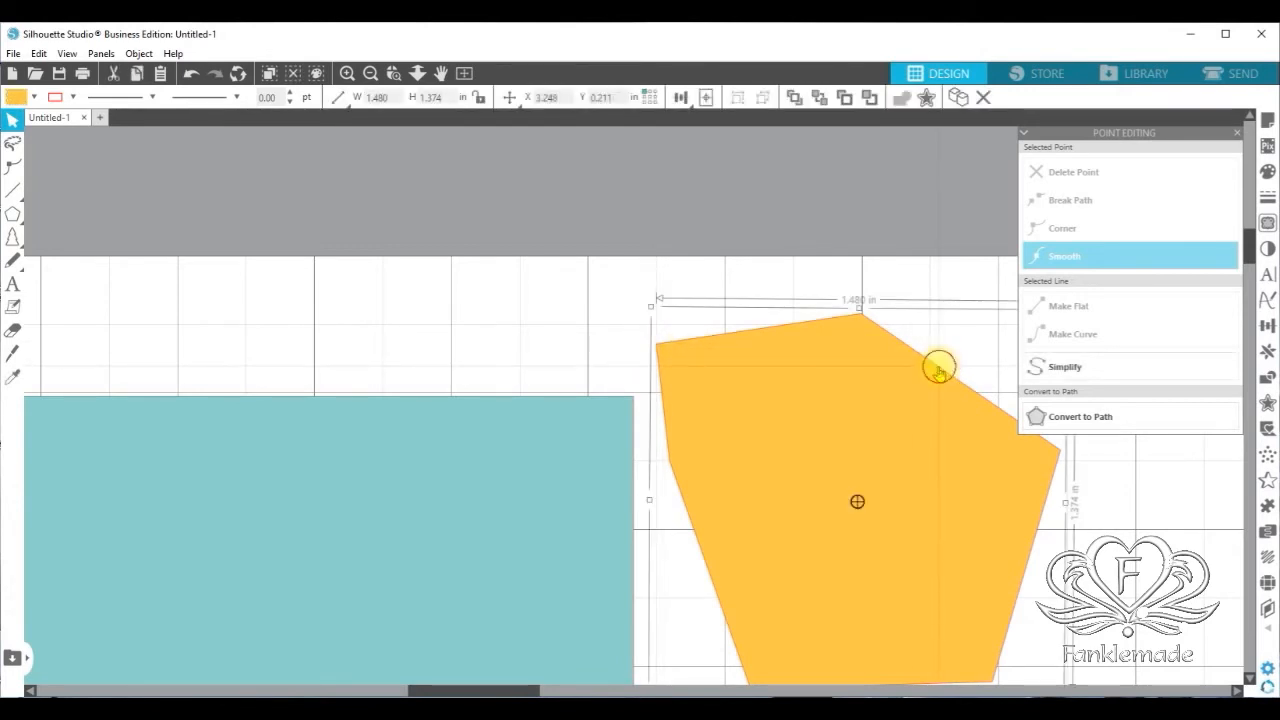
{"action": "double_click", "coordinate": [939, 374]}
{"action": "left_click", "coordinate": [940, 367]}
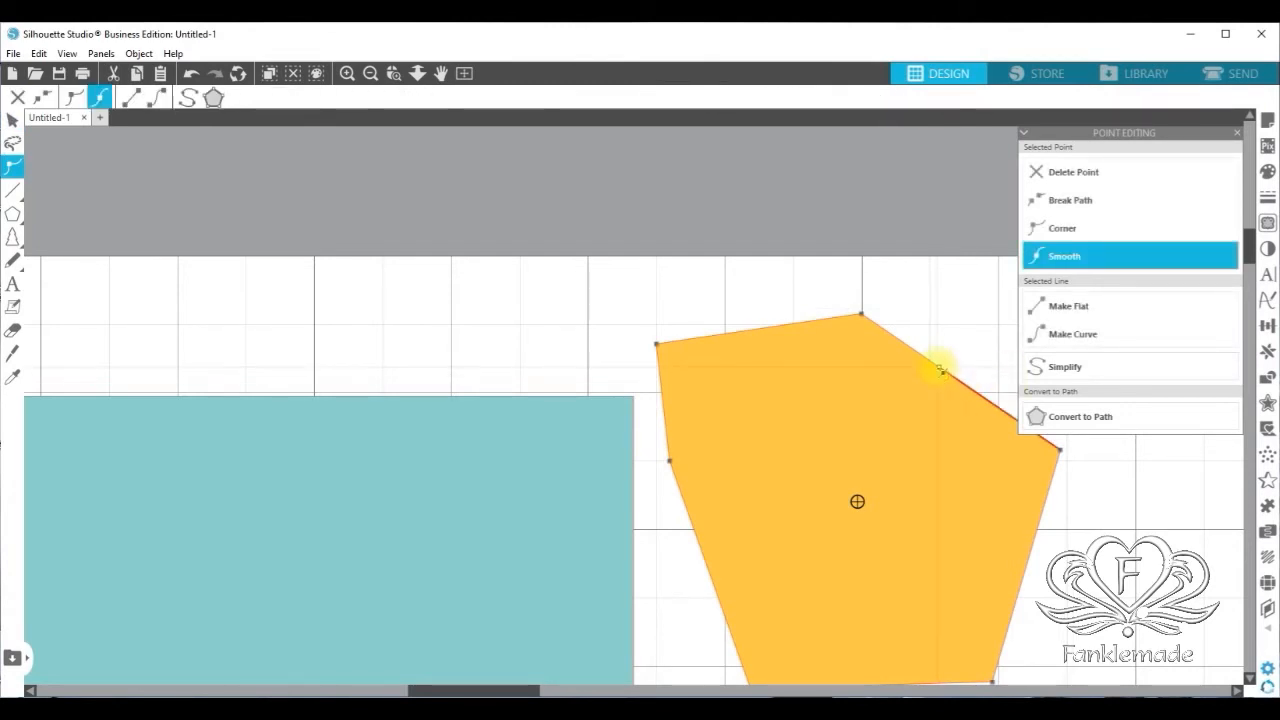
{"action": "left_click_drag", "start_coordinate": [940, 368], "coordinate": [1014, 340]}
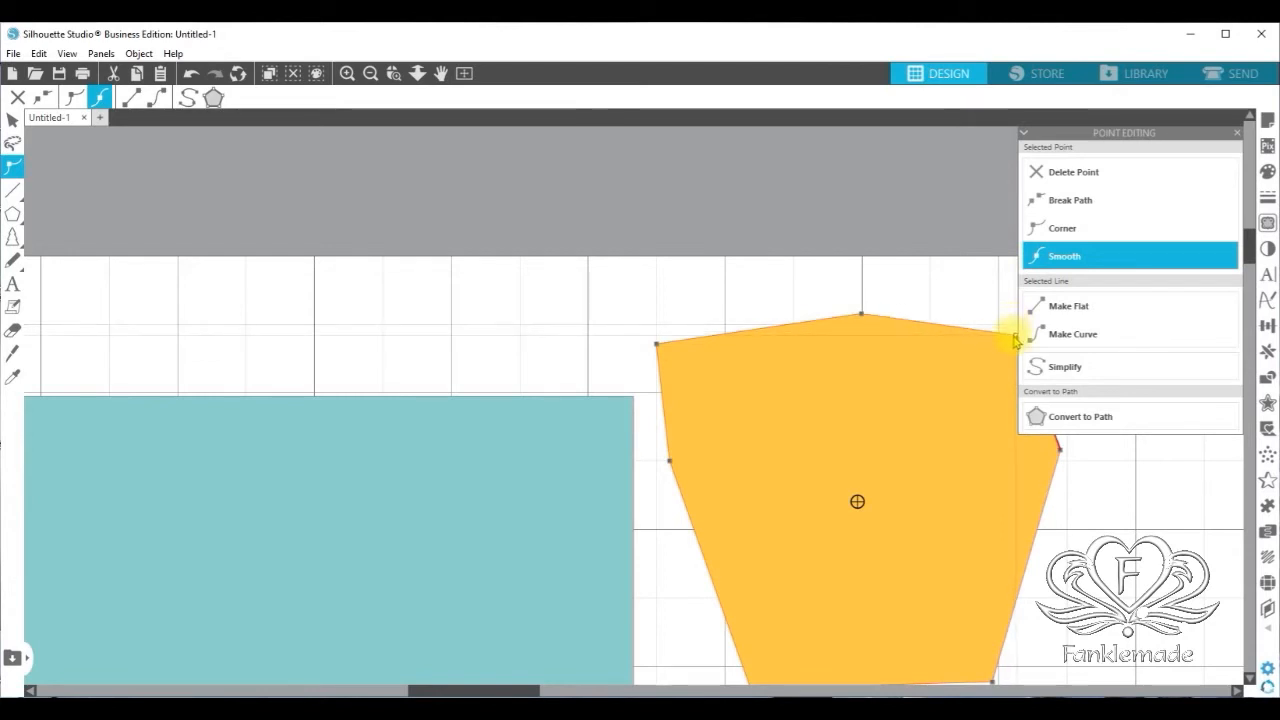
{"action": "left_click", "coordinate": [1237, 132]}
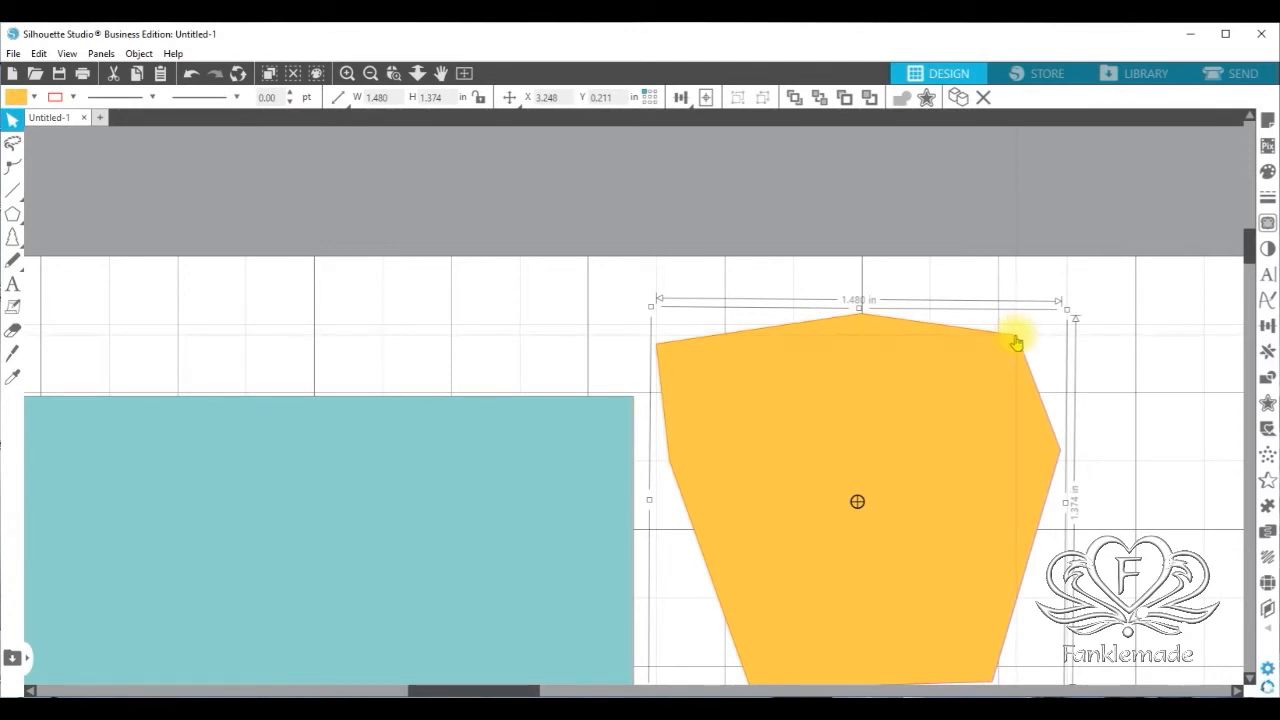
Line up the new upper right corner point with the upper left corner's height and directly above the right side corner, using the crosshairs
{"action": "double_click", "coordinate": [1018, 343]}
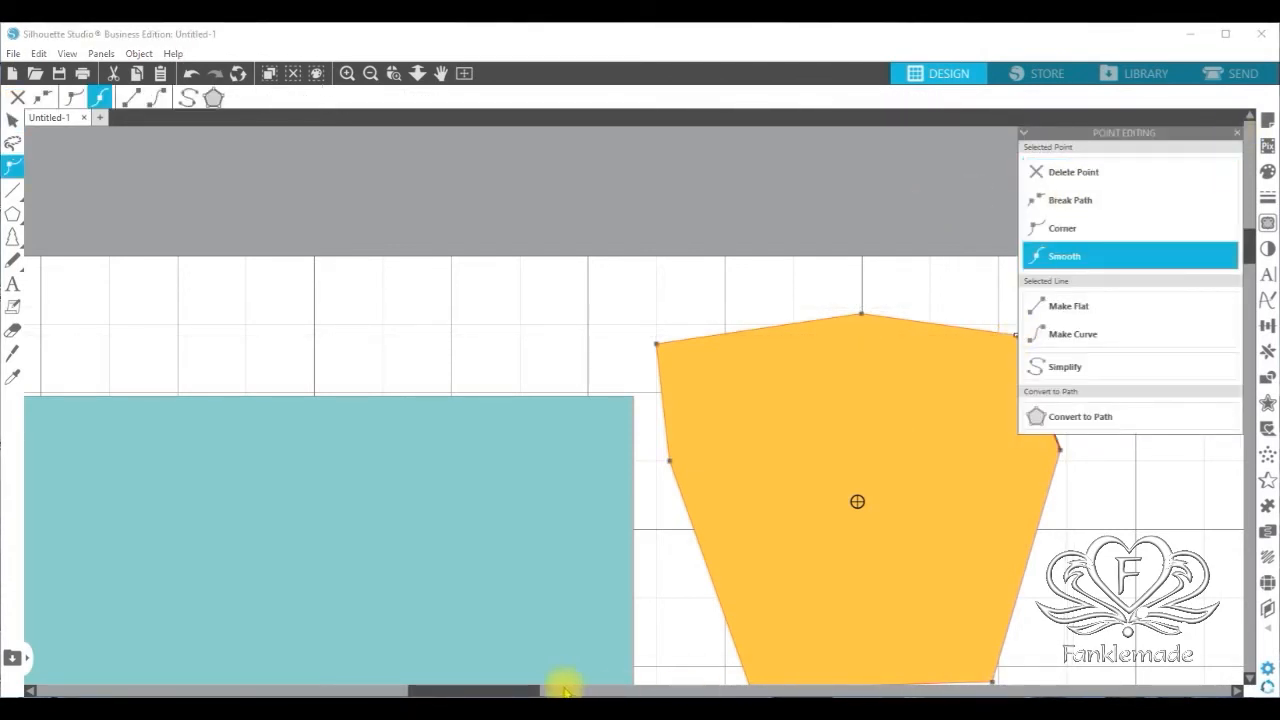
{"action": "left_click_drag", "start_coordinate": [529, 688], "coordinate": [586, 689]}
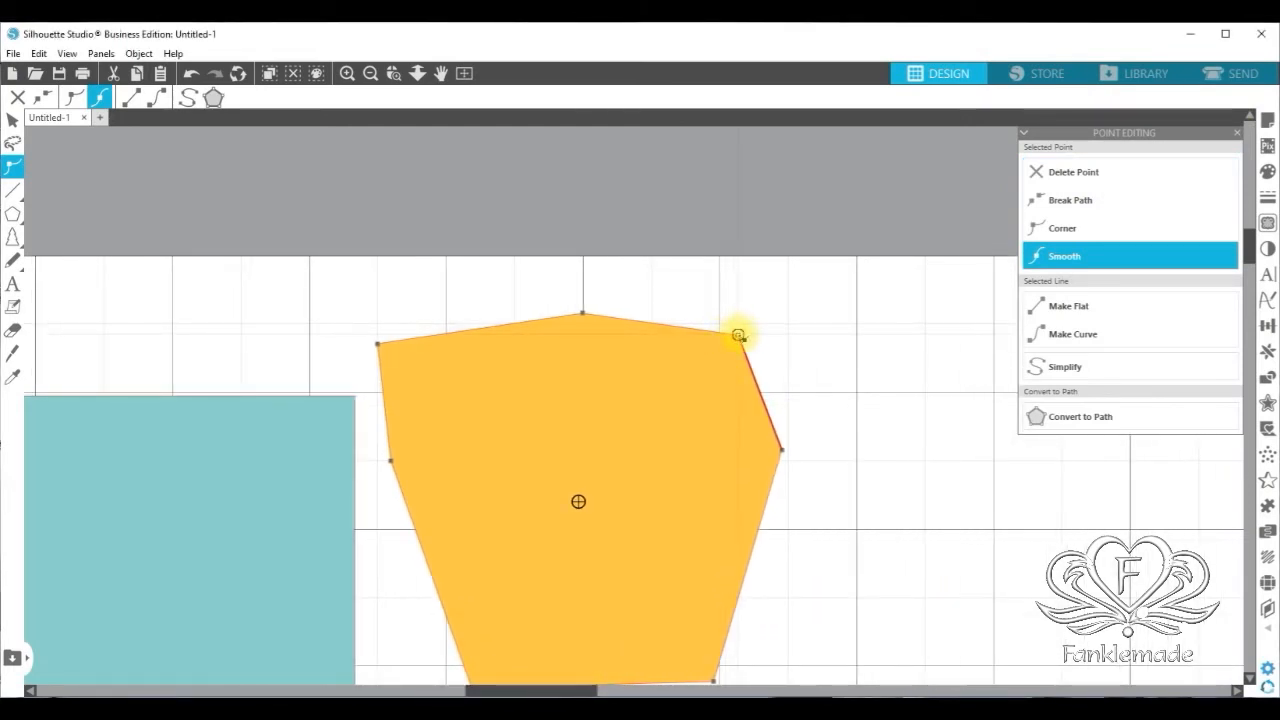
{"action": "left_click_drag", "start_coordinate": [738, 337], "coordinate": [787, 341]}
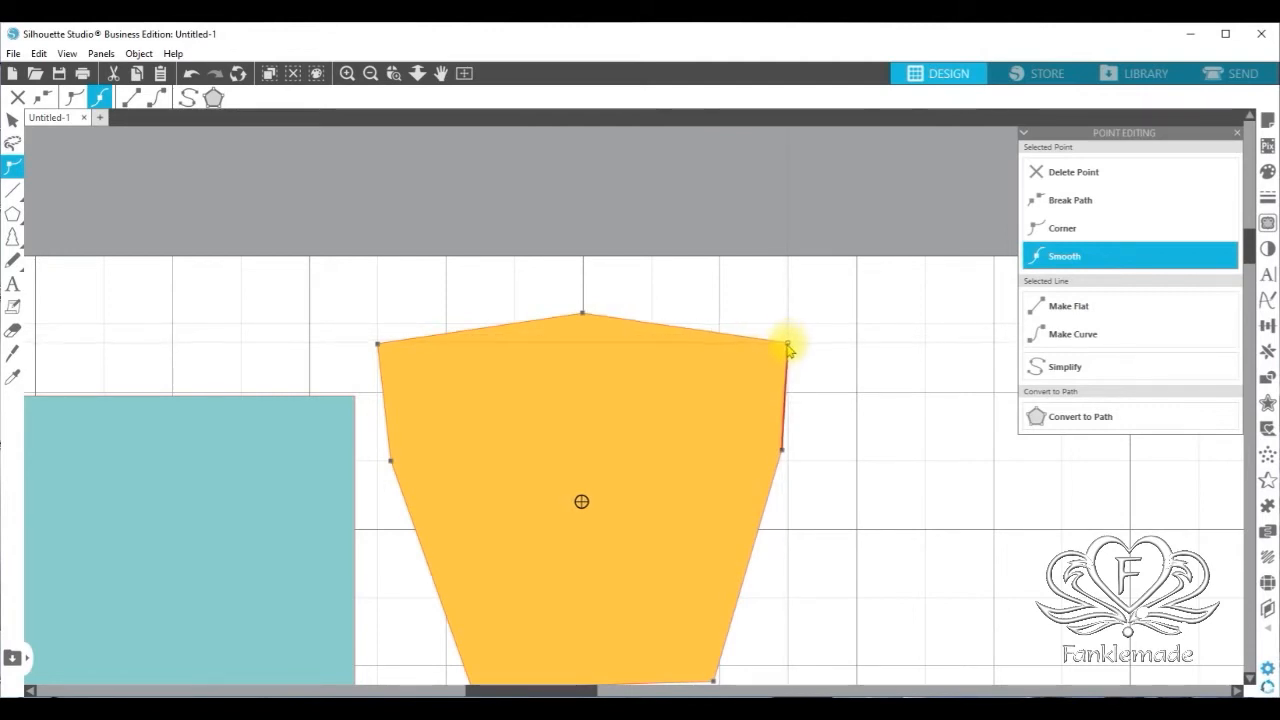
{"action": "left_click_drag", "start_coordinate": [789, 343], "coordinate": [788, 347]}
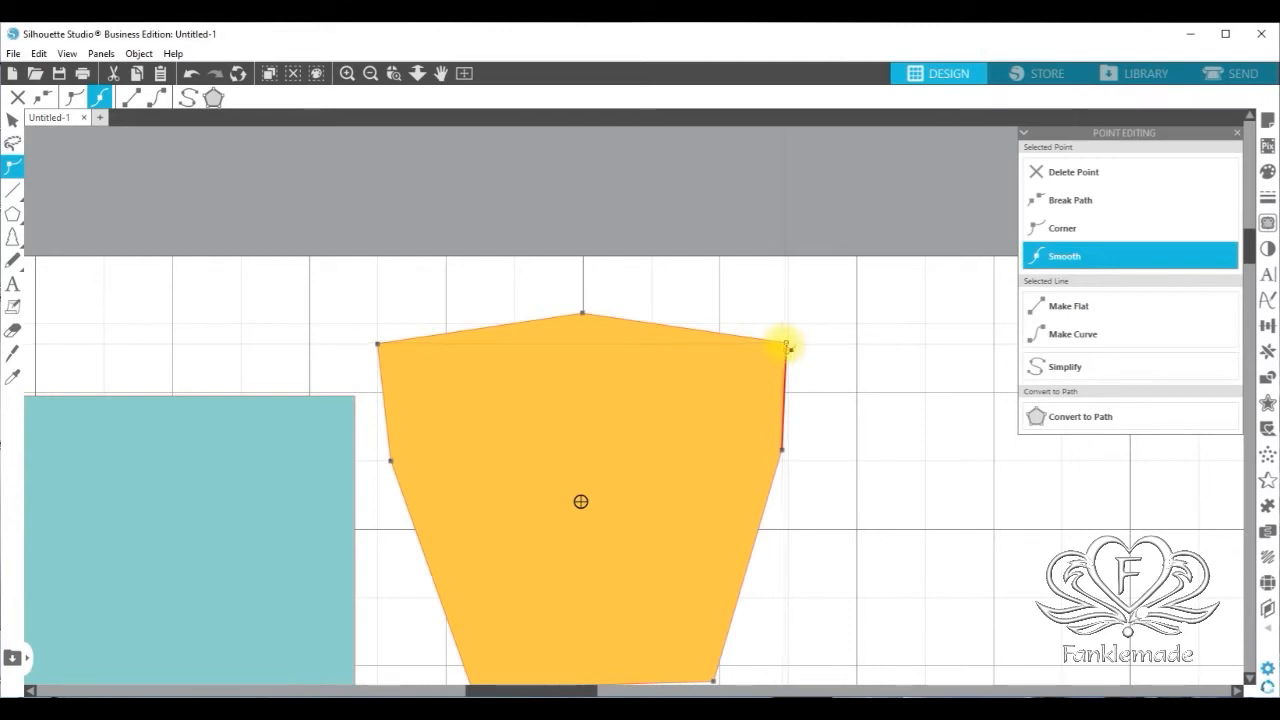
{"action": "left_click_drag", "start_coordinate": [790, 348], "coordinate": [785, 348]}
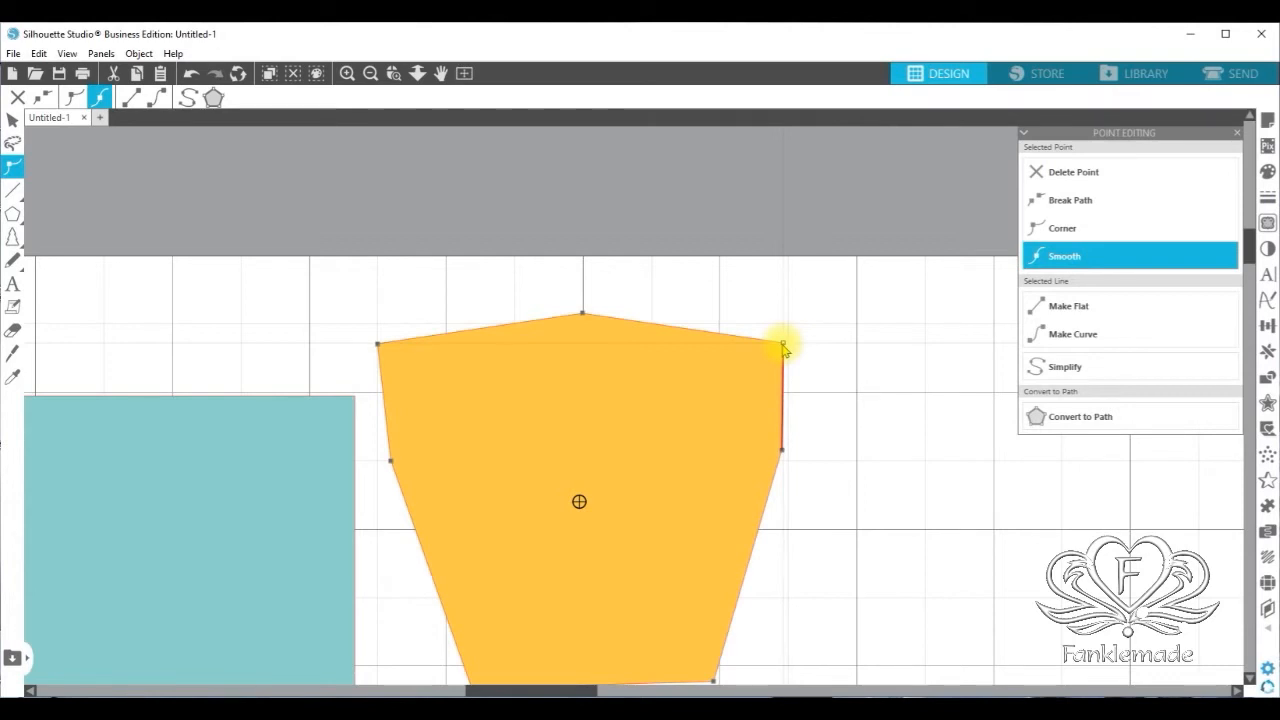
Move the upper left corner directly above the left side corner, level that side corner with the right one, and finish point editing
{"action": "left_click", "coordinate": [380, 347]}
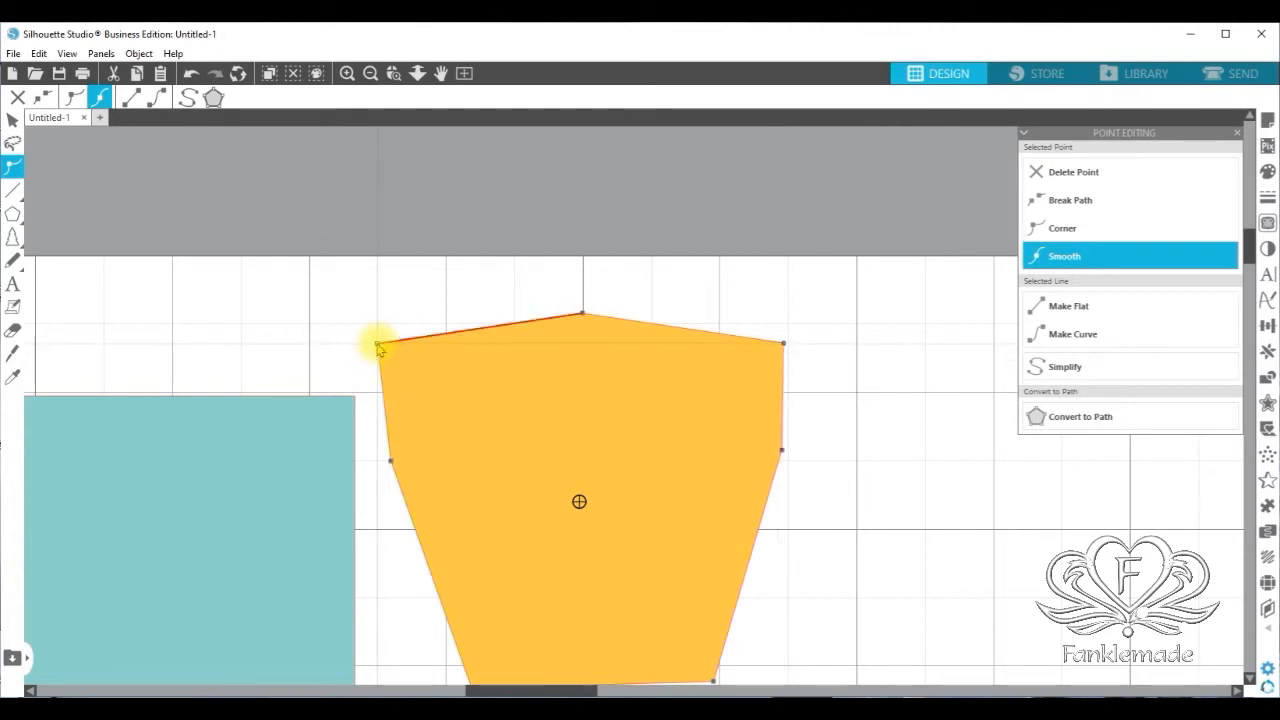
{"action": "left_click_drag", "start_coordinate": [380, 347], "coordinate": [391, 345]}
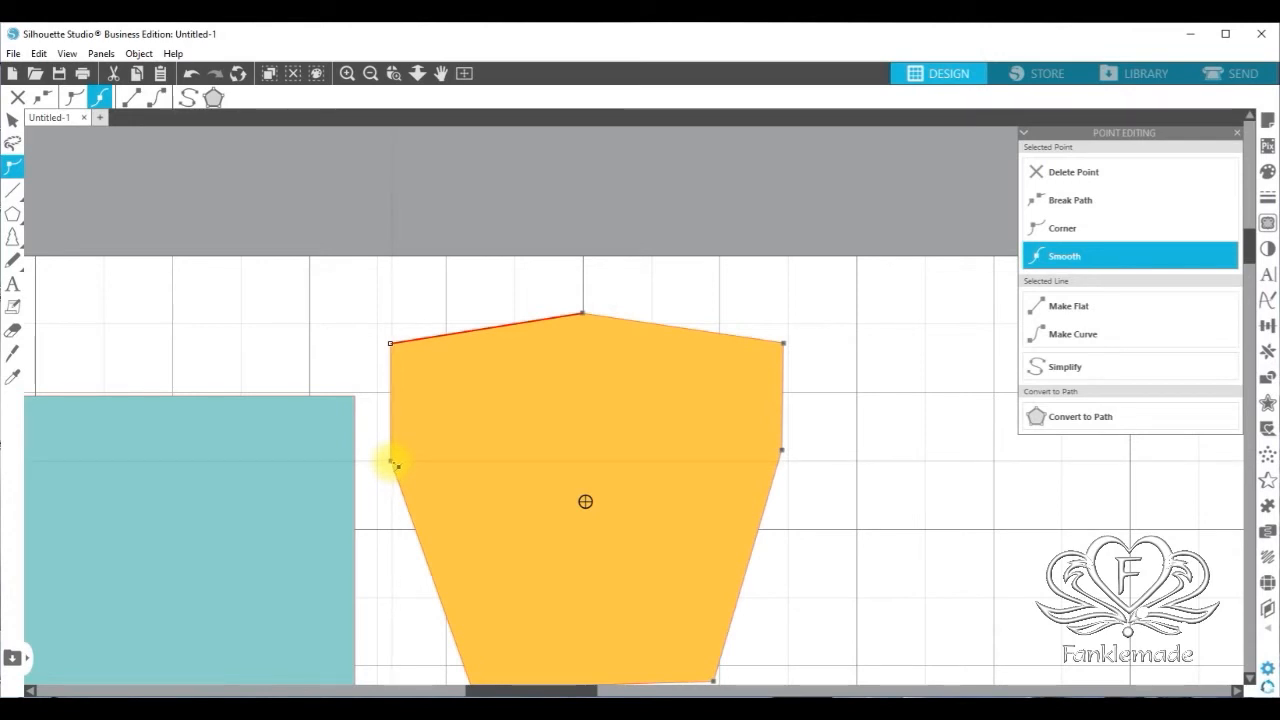
{"action": "left_click", "coordinate": [392, 465]}
{"action": "left_click_drag", "start_coordinate": [392, 465], "coordinate": [395, 455]}
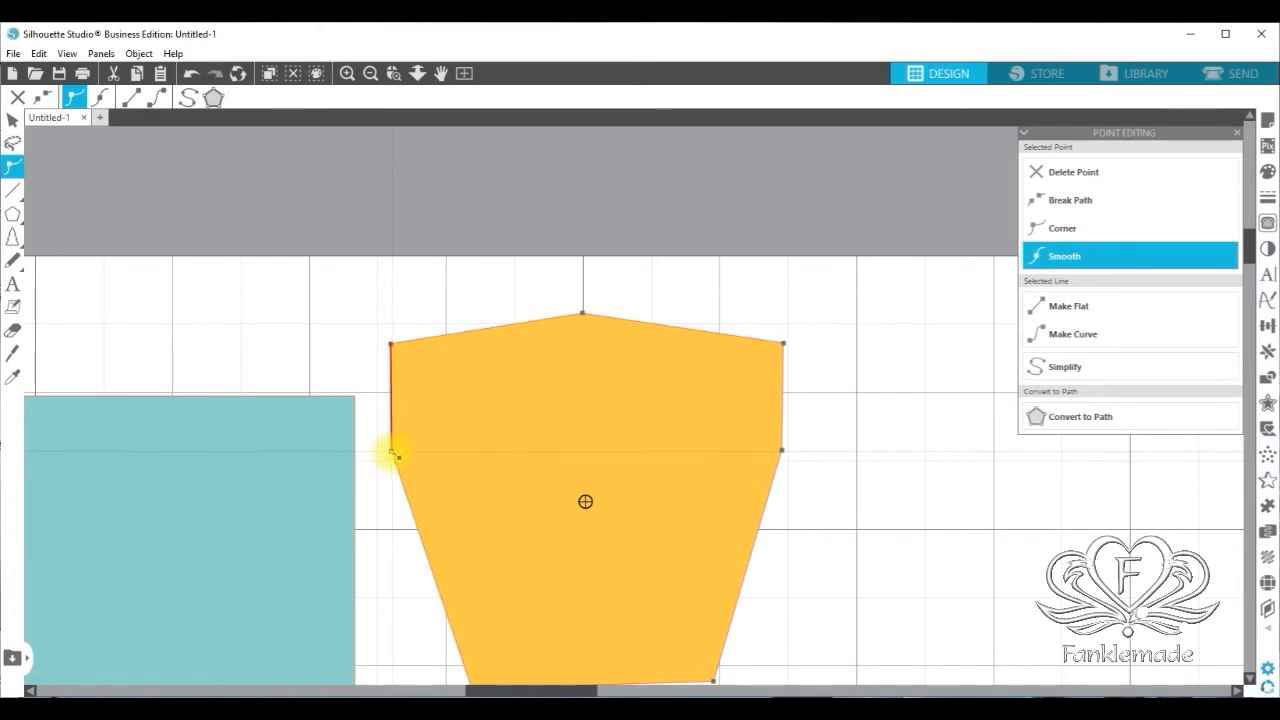
{"action": "left_click", "coordinate": [391, 452]}
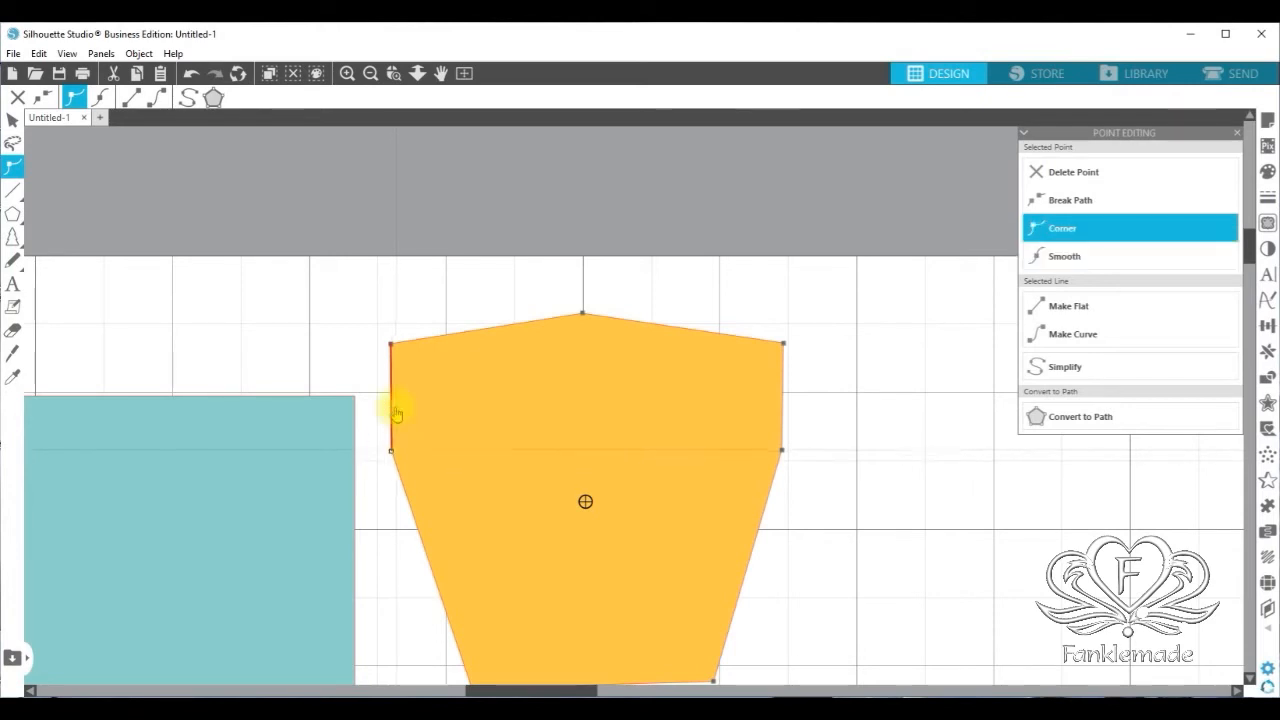
{"action": "left_click", "coordinate": [783, 453]}
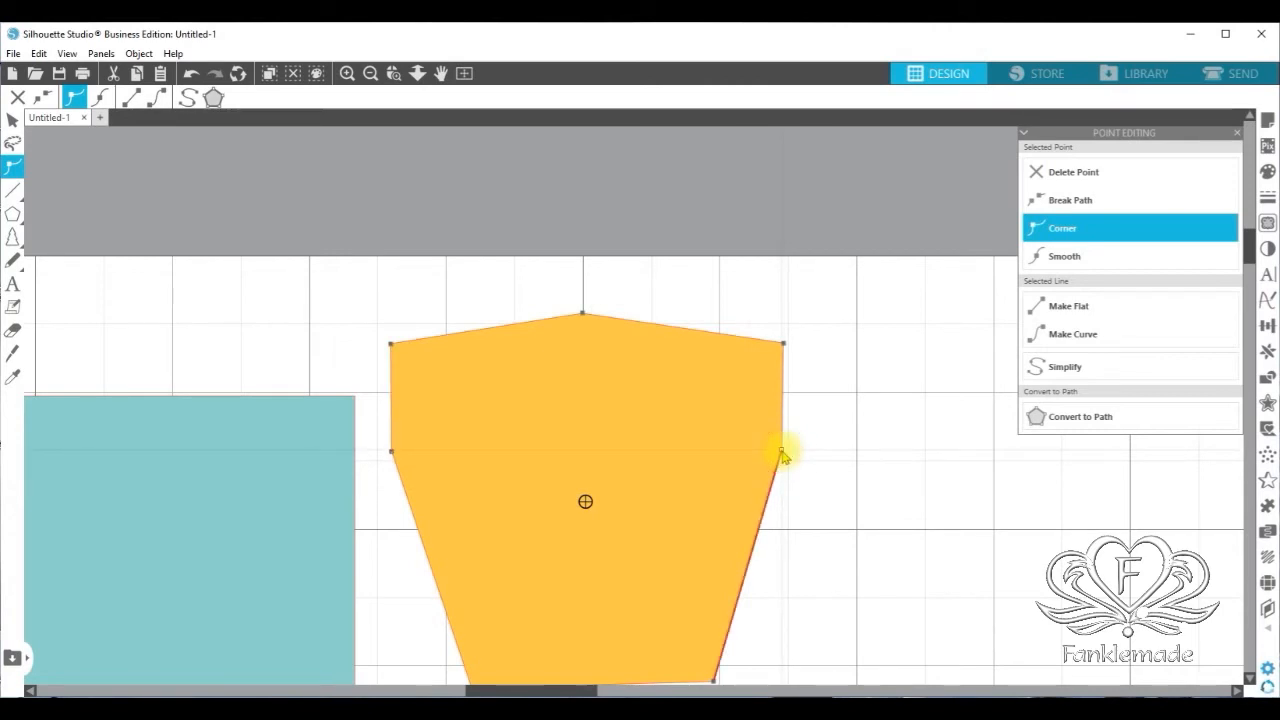
{"action": "left_click", "coordinate": [851, 483]}
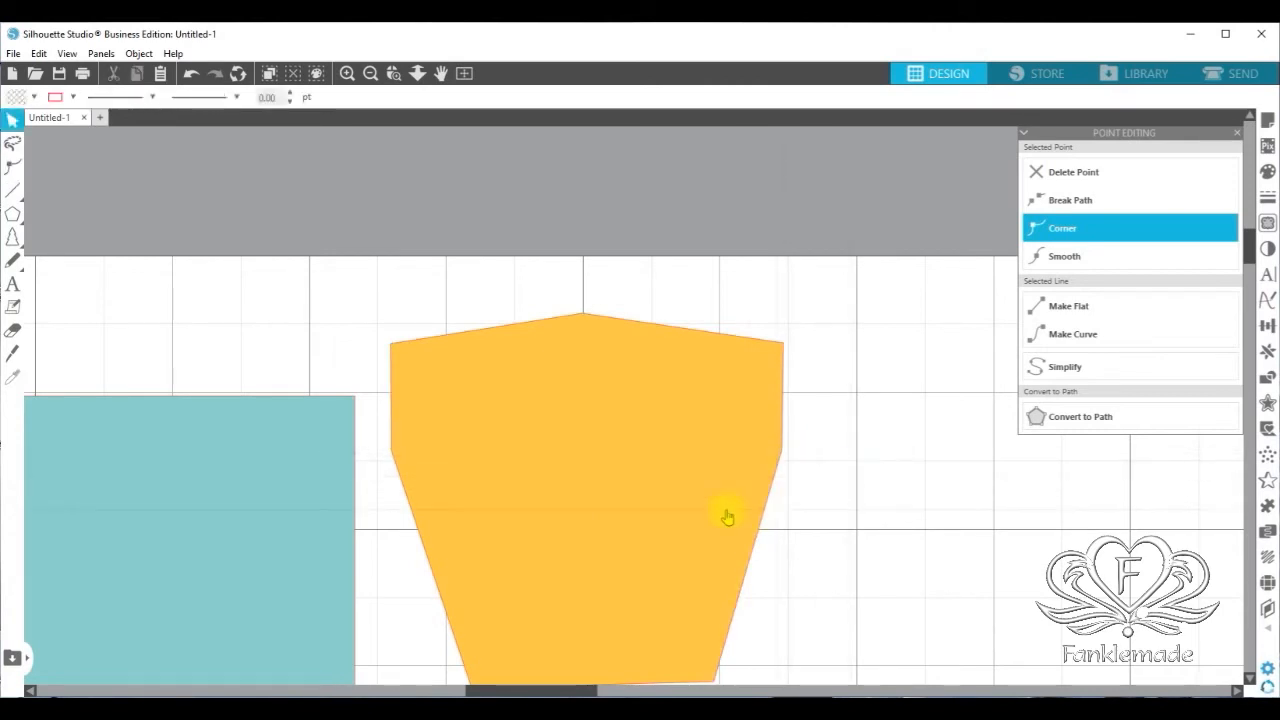
Move the edited orange shape down and left to about X 3.27 in, Y 0.37 in
{"action": "left_click", "coordinate": [703, 494]}
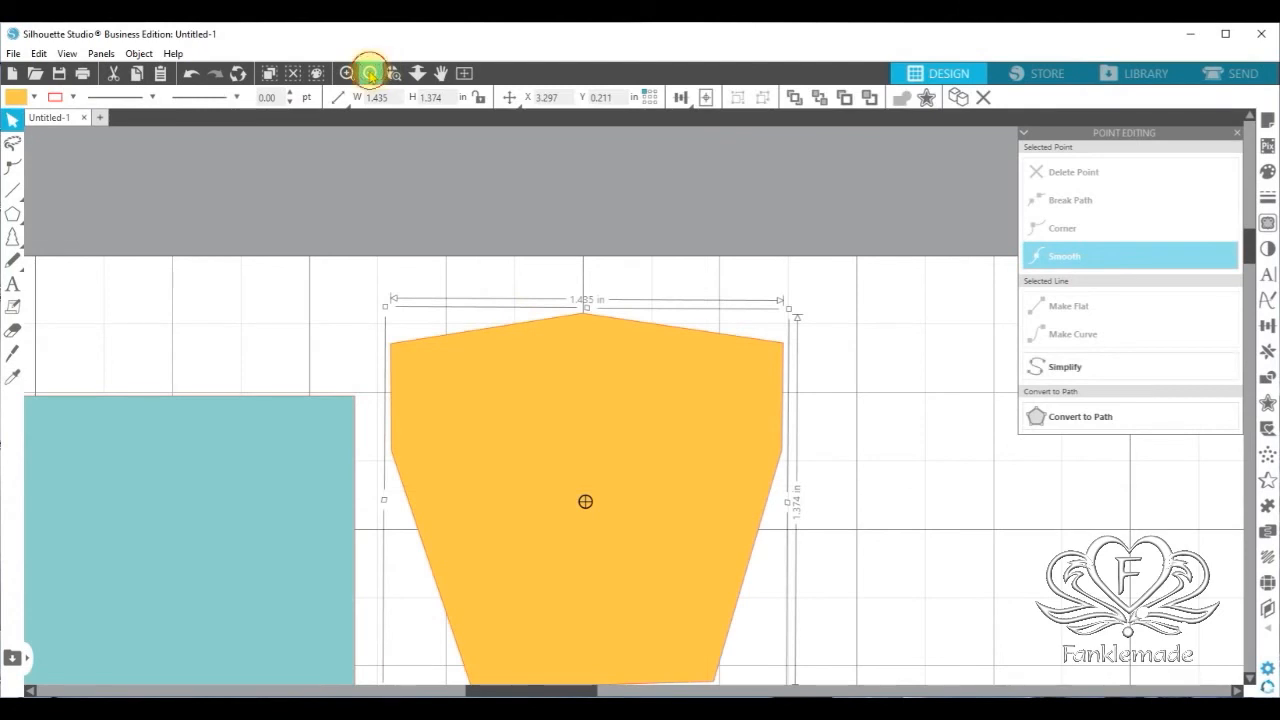
{"action": "left_click", "coordinate": [371, 73]}
{"action": "left_click", "coordinate": [790, 510]}
{"action": "mouse_move", "coordinate": [651, 437]}
{"action": "left_mouse_down"}
{"action": "mouse_move", "coordinate": [643, 427]}
{"action": "mouse_move", "coordinate": [651, 459]}
{"action": "left_mouse_up"}
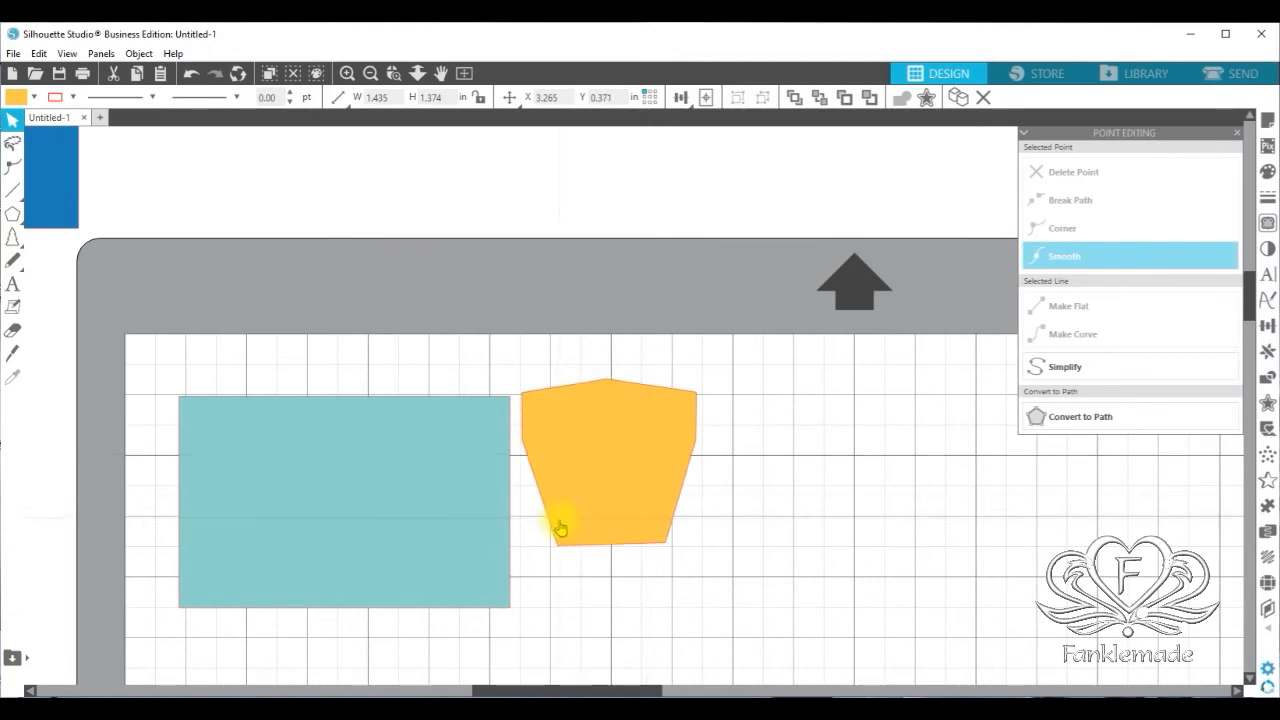
Lower both bottom corner points of the orange shape onto the same horizontal grid line to level its bottom edge
{"action": "left_click", "coordinate": [651, 557]}
{"action": "left_click", "coordinate": [394, 73]}
{"action": "left_click", "coordinate": [666, 549]}
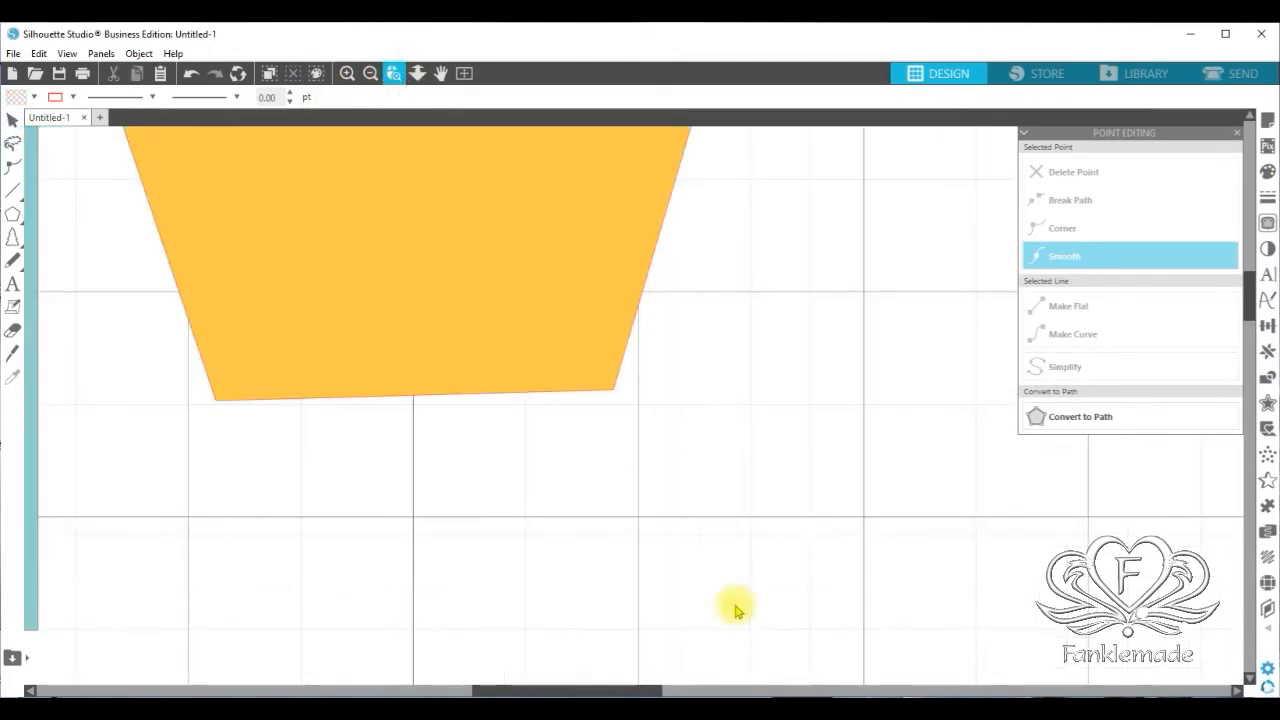
{"action": "left_click", "coordinate": [615, 396]}
{"action": "double_click", "coordinate": [615, 396]}
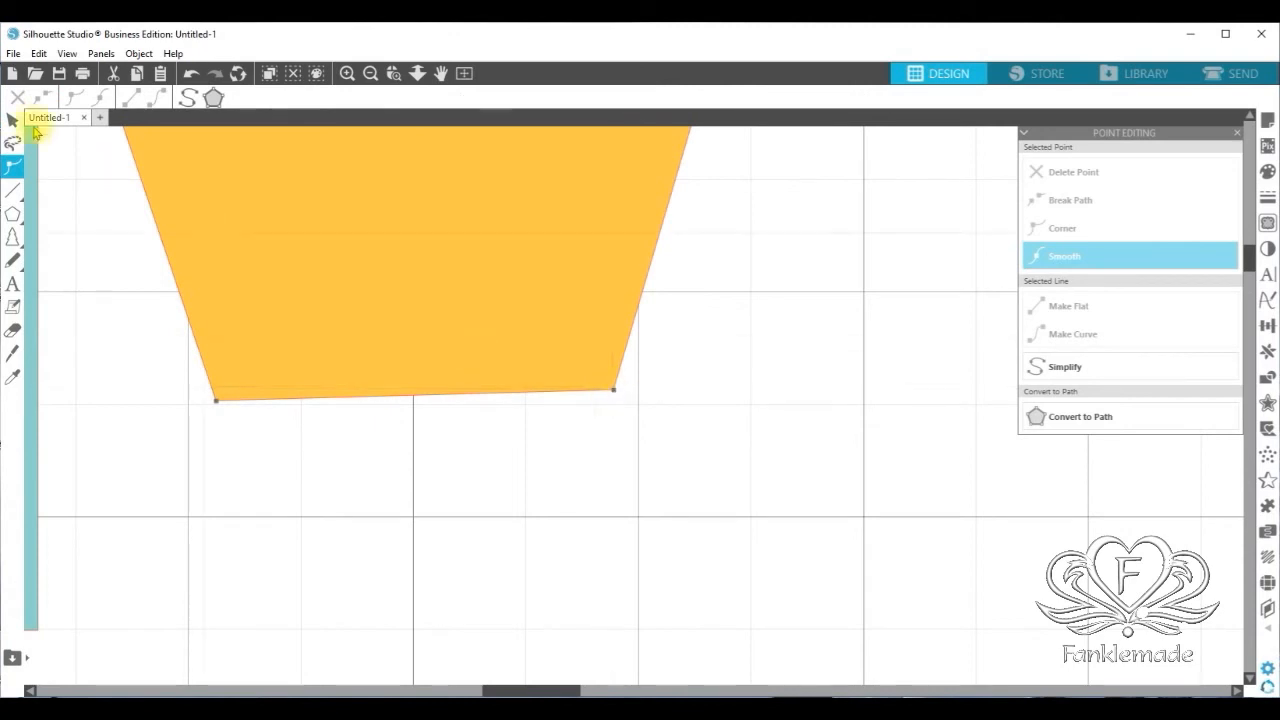
{"action": "left_click", "coordinate": [14, 169]}
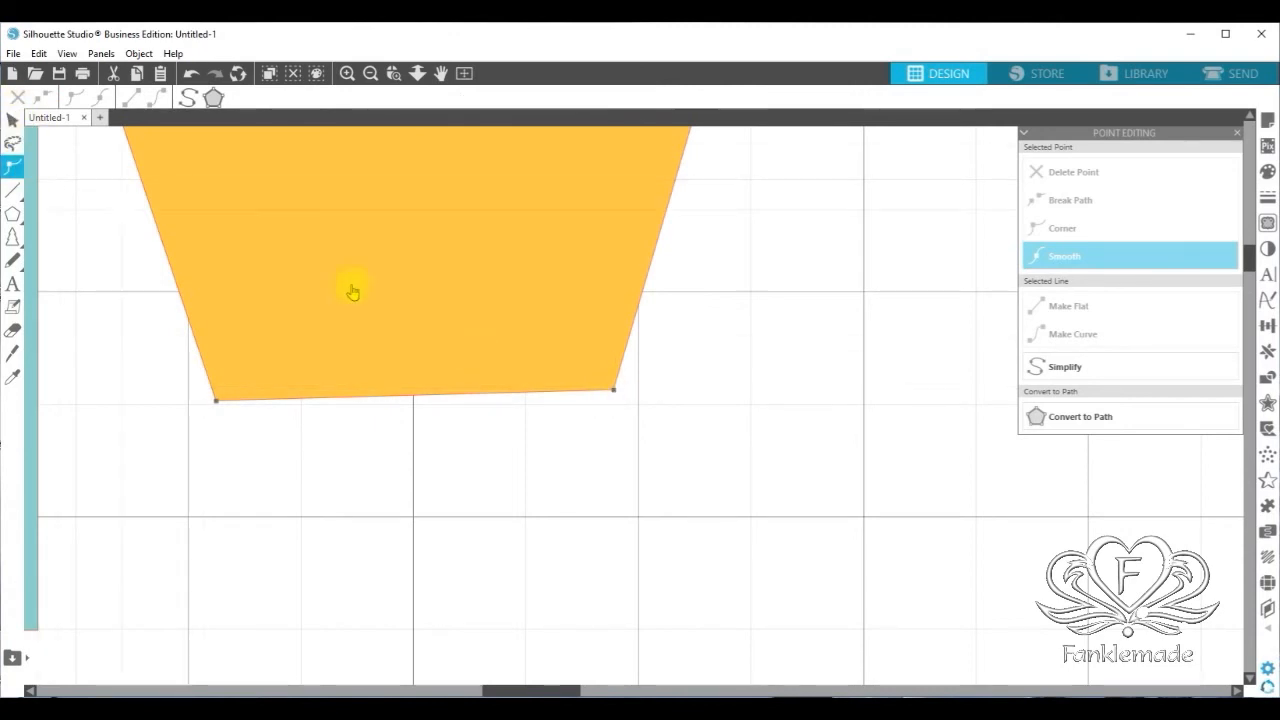
{"action": "left_click", "coordinate": [613, 391]}
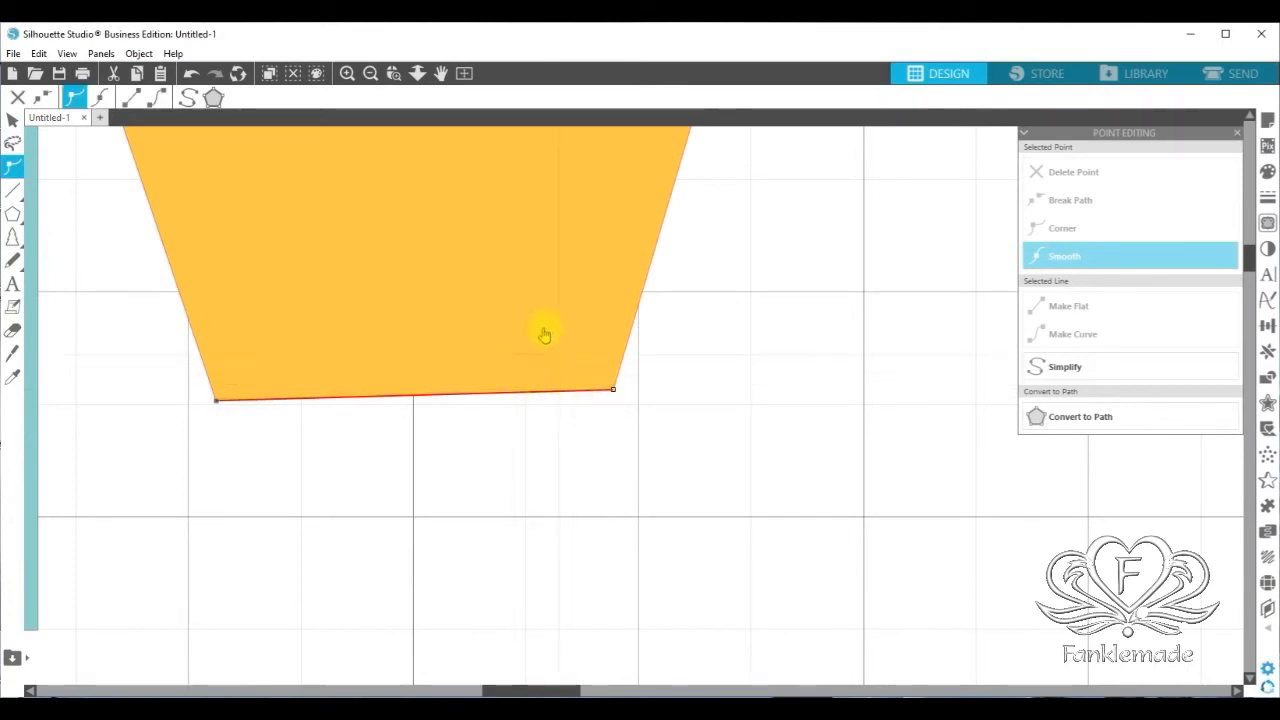
{"action": "left_click", "coordinate": [616, 392]}
{"action": "left_click_drag", "start_coordinate": [612, 388], "coordinate": [614, 409]}
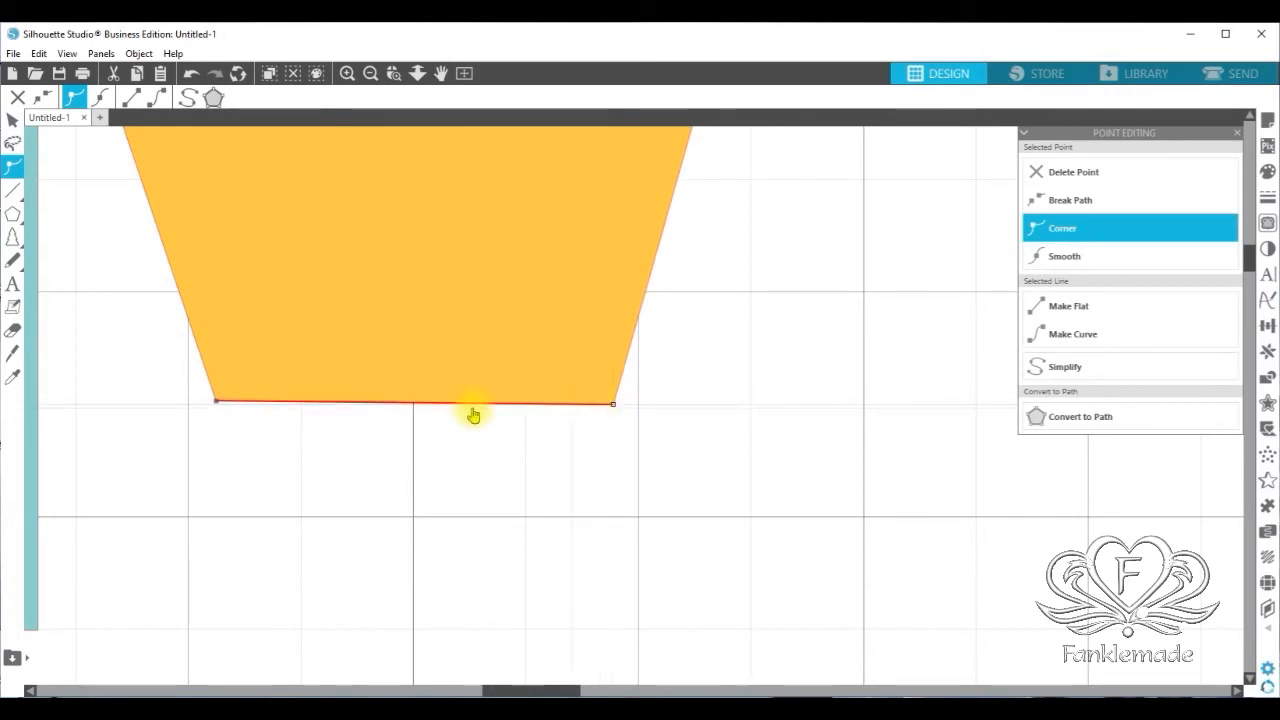
{"action": "left_click_drag", "start_coordinate": [214, 401], "coordinate": [217, 408]}
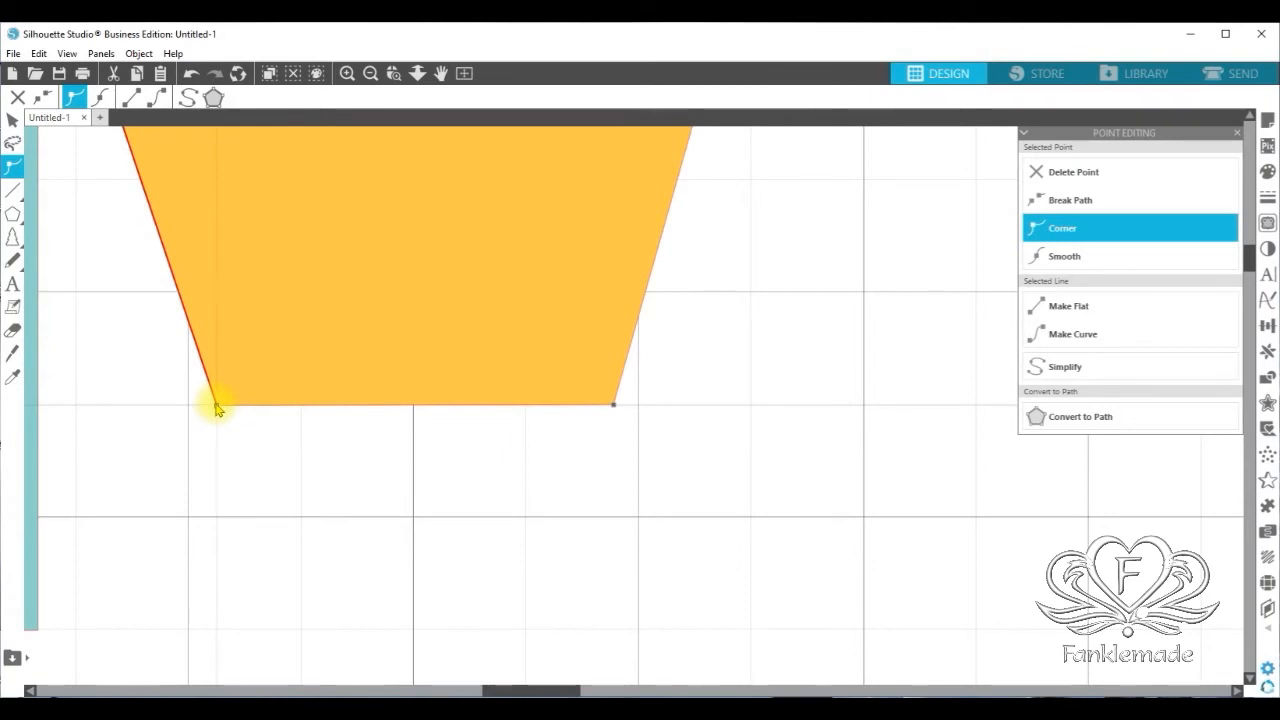
Move the shape so its bottom left corner sits on a grid intersection, and set the bottom right corner point on the same grid line
{"action": "left_click", "coordinate": [370, 75]}
{"action": "left_click", "coordinate": [370, 75]}
{"action": "left_click_drag", "start_coordinate": [609, 330], "coordinate": [672, 366]}
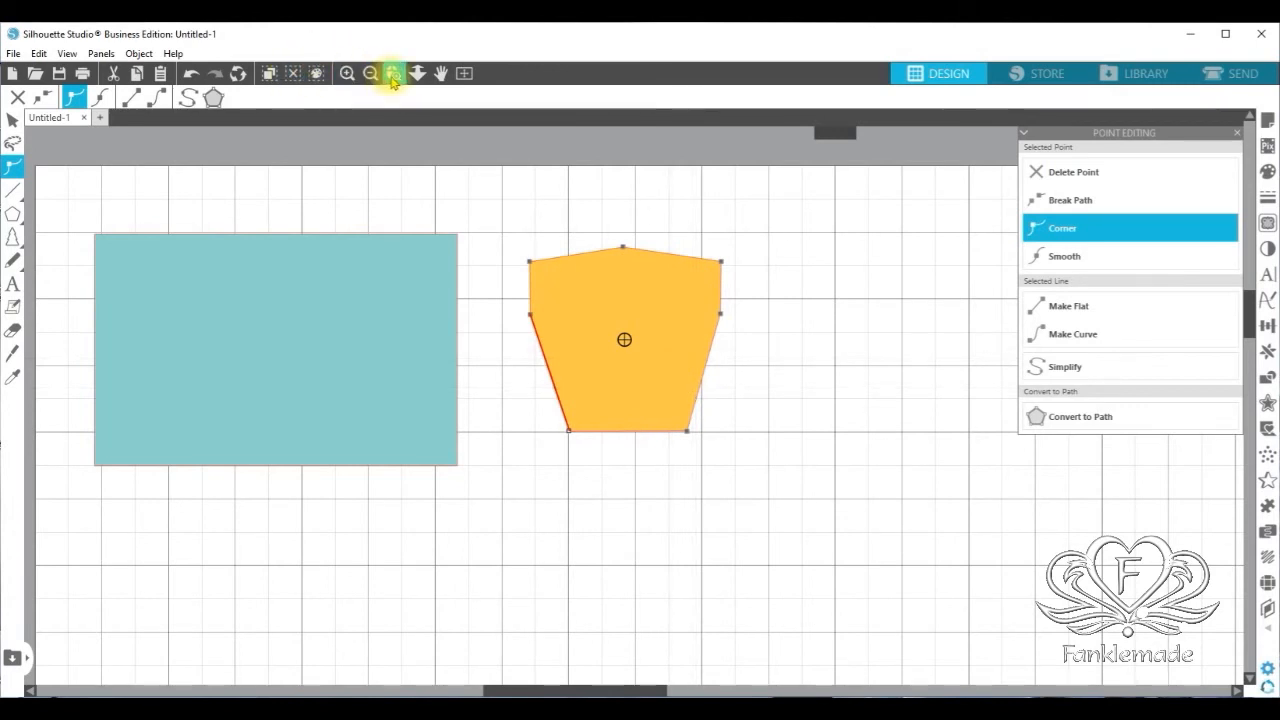
{"action": "left_click", "coordinate": [347, 73]}
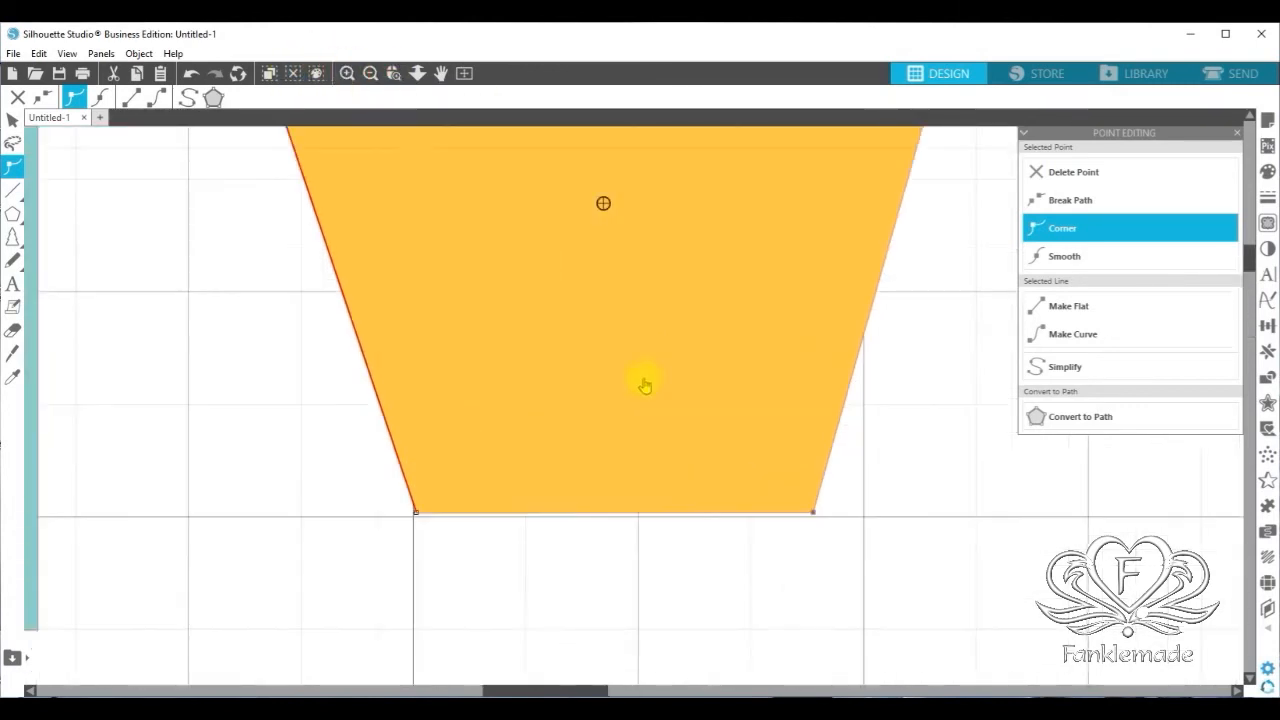
{"action": "left_click_drag", "start_coordinate": [791, 446], "coordinate": [788, 452]}
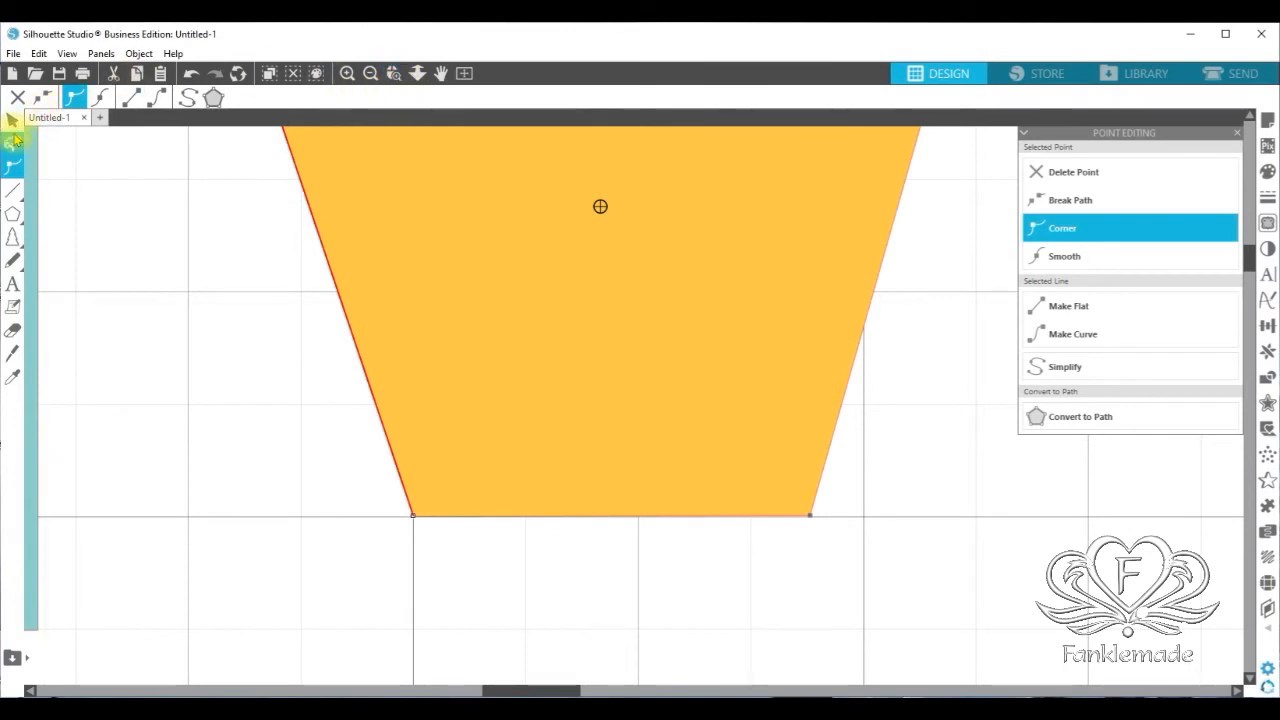
{"action": "left_click", "coordinate": [812, 518]}
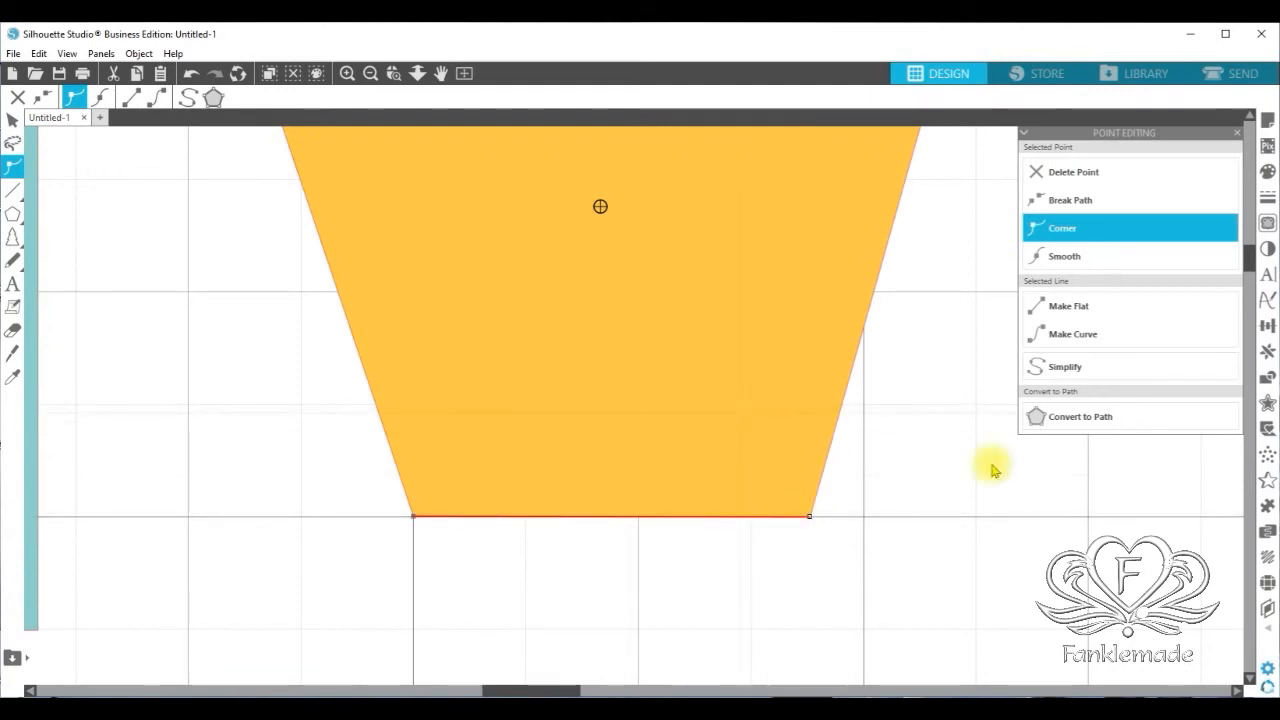
Shift the top corner point over the shape's centre mark and select the upper left corner point
{"action": "left_click", "coordinate": [370, 73]}
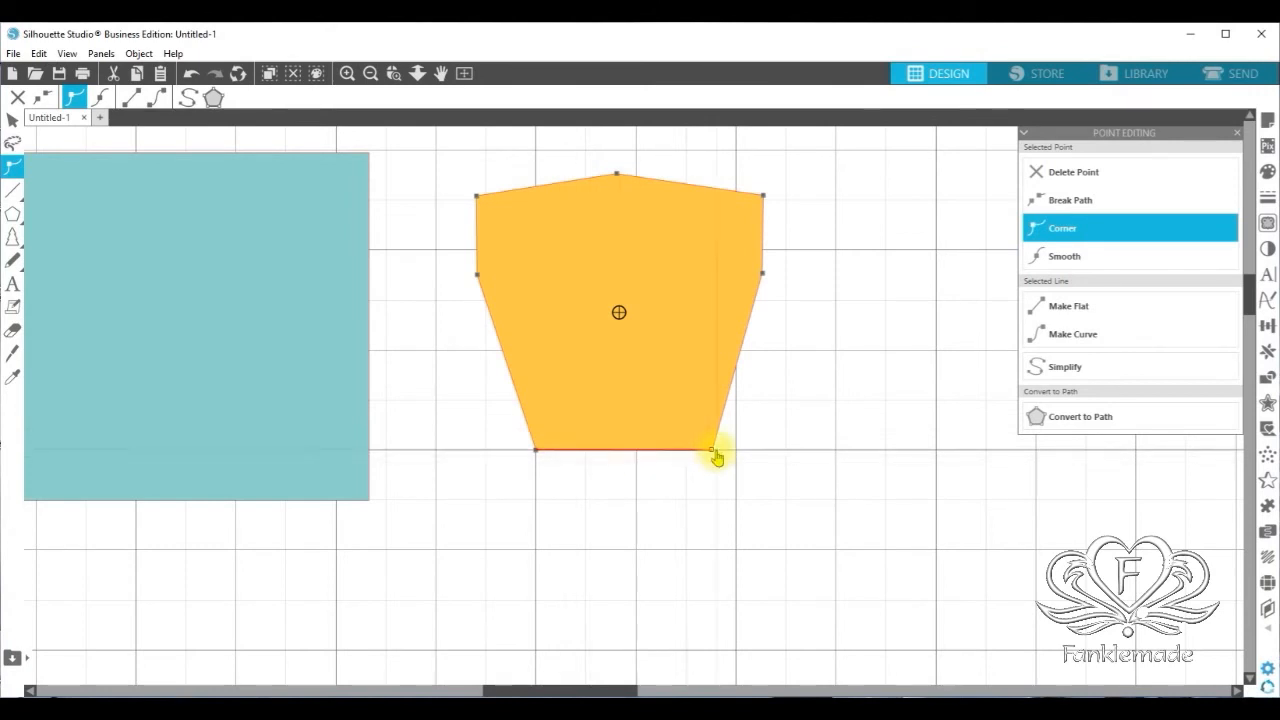
{"action": "left_click", "coordinate": [620, 177]}
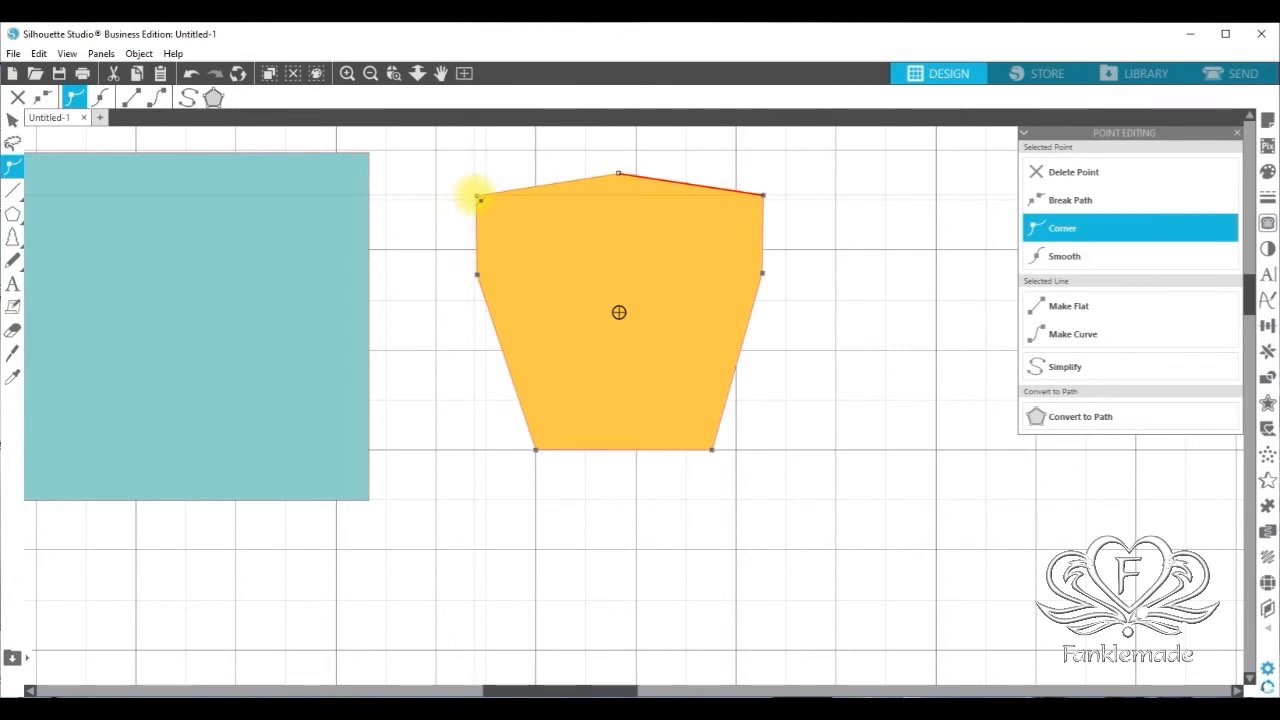
{"action": "left_click", "coordinate": [476, 196]}
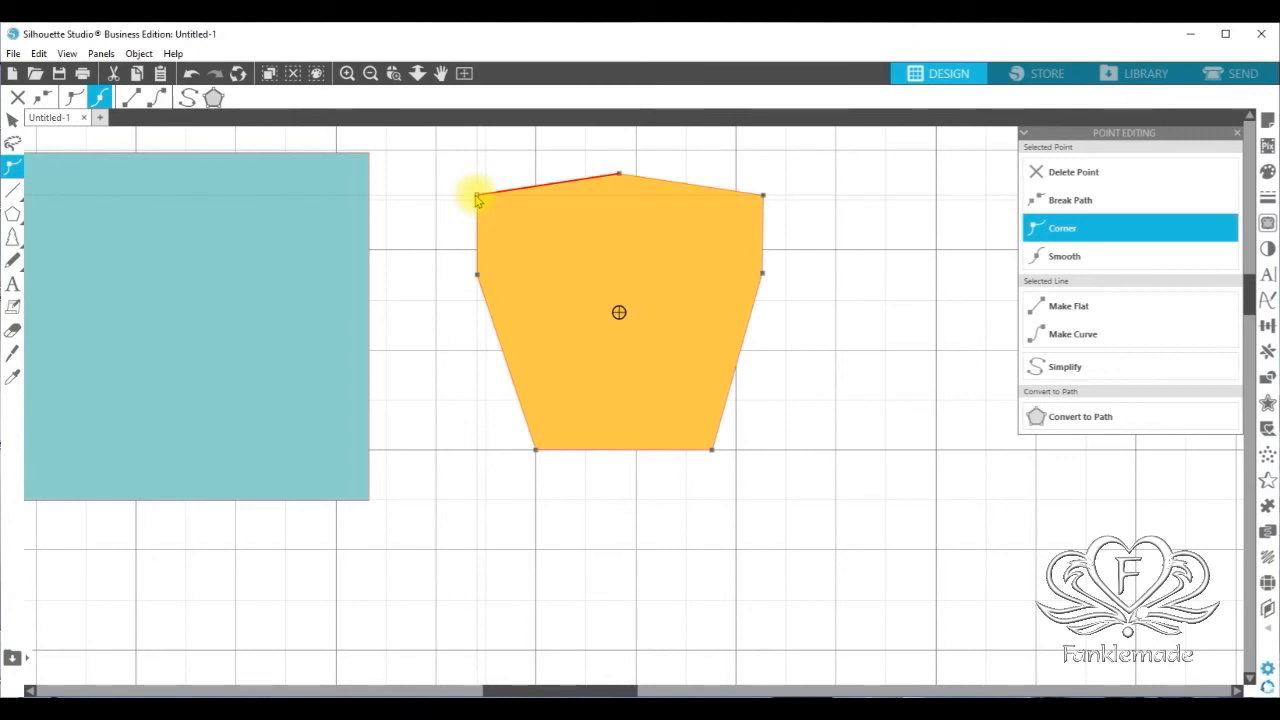
Leave point editing and move the orange shape to about X 3.495 in, Y 0.699 in, with its upper left corner on a vertical grid line
{"action": "left_click_drag", "start_coordinate": [477, 199], "coordinate": [477, 199]}
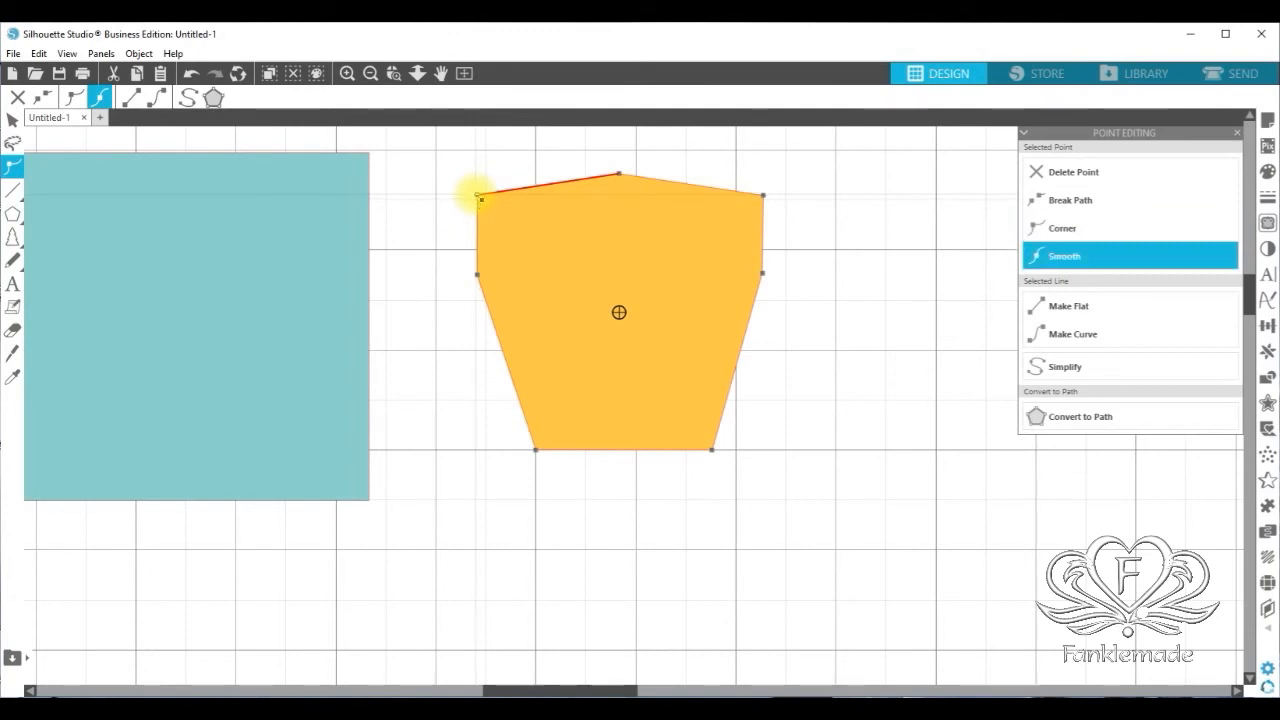
{"action": "left_click", "coordinate": [875, 318]}
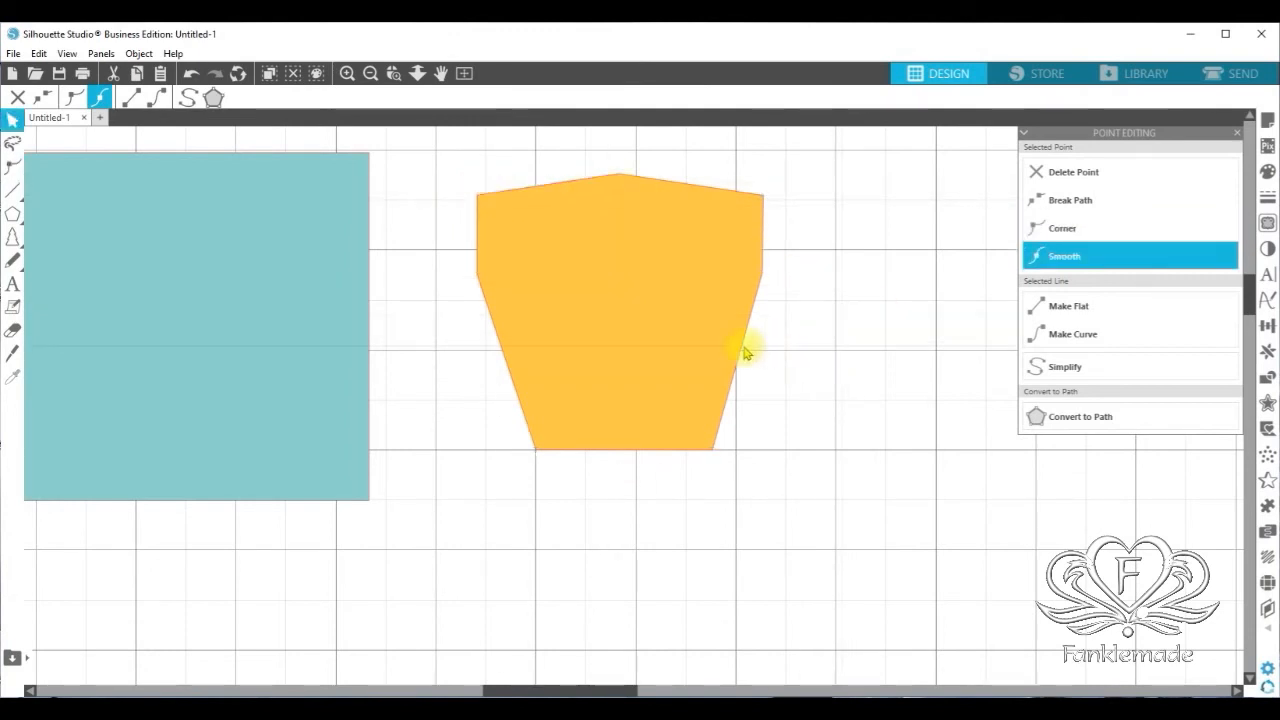
{"action": "left_click", "coordinate": [663, 249]}
{"action": "left_click_drag", "start_coordinate": [663, 249], "coordinate": [634, 263]}
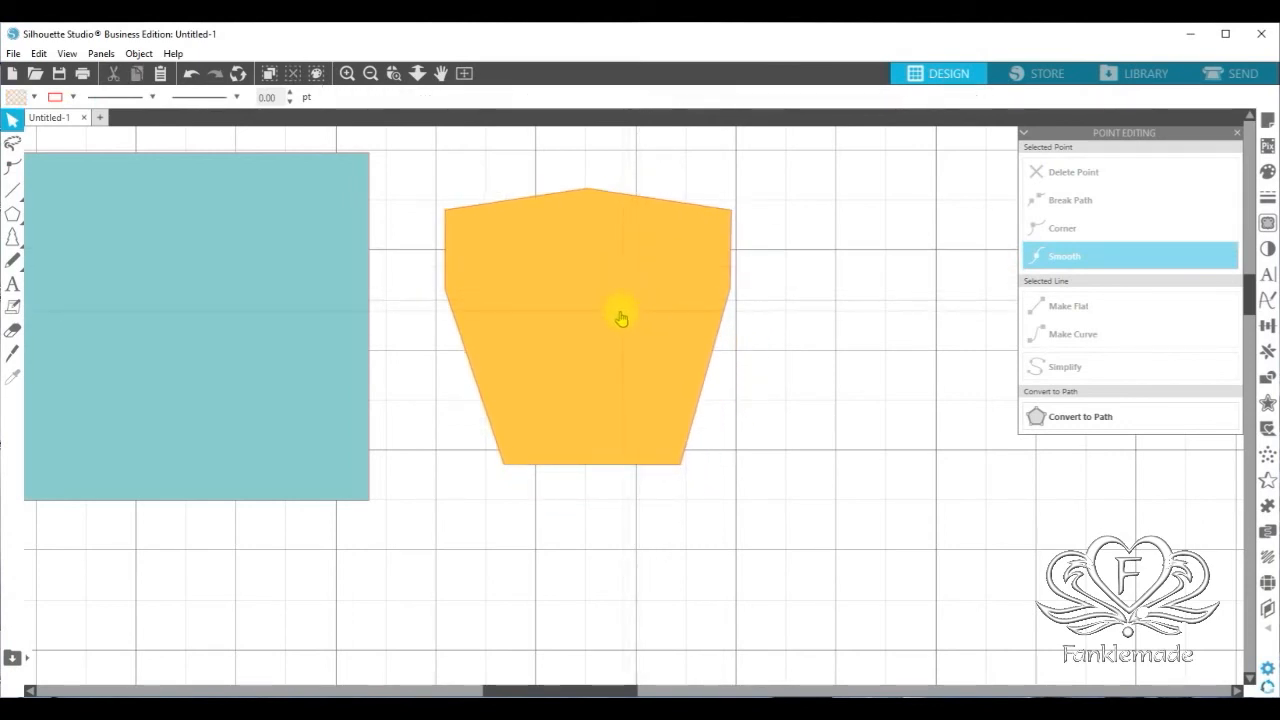
{"action": "left_click_drag", "start_coordinate": [643, 303], "coordinate": [633, 305]}
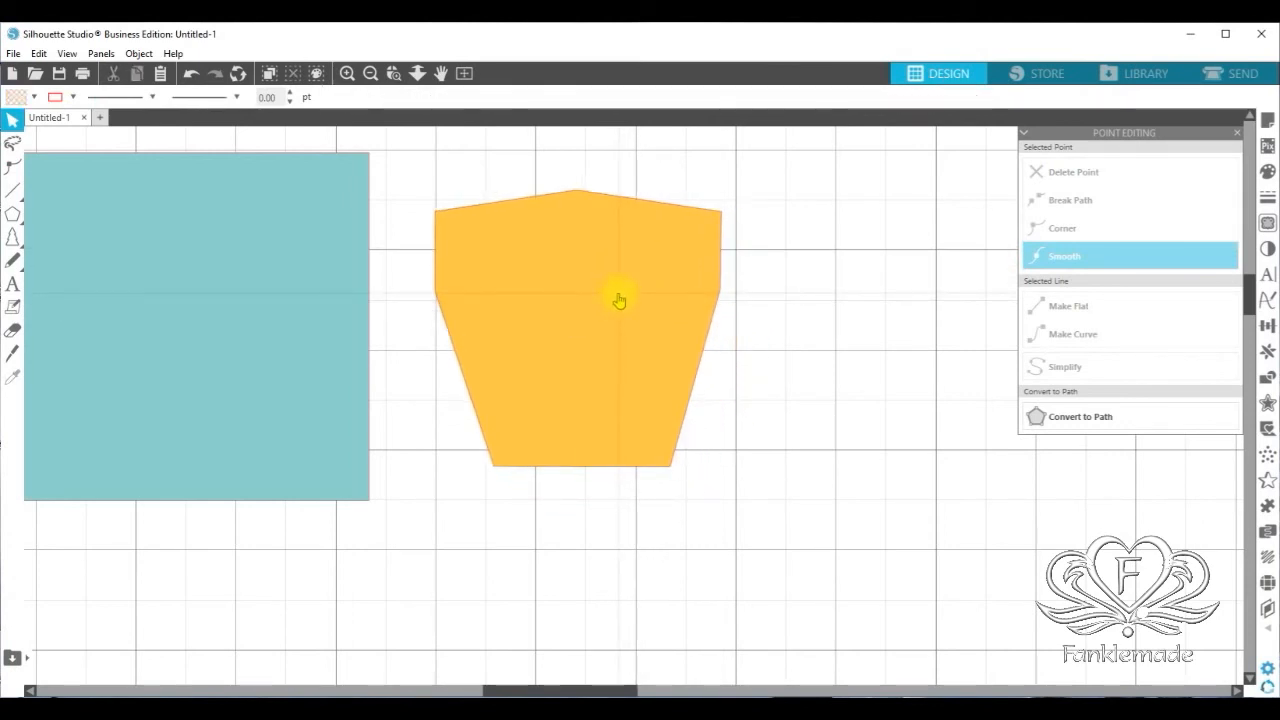
Copy the orange shape and paste the duplicate directly in front of the original
{"action": "right_click", "coordinate": [619, 300]}
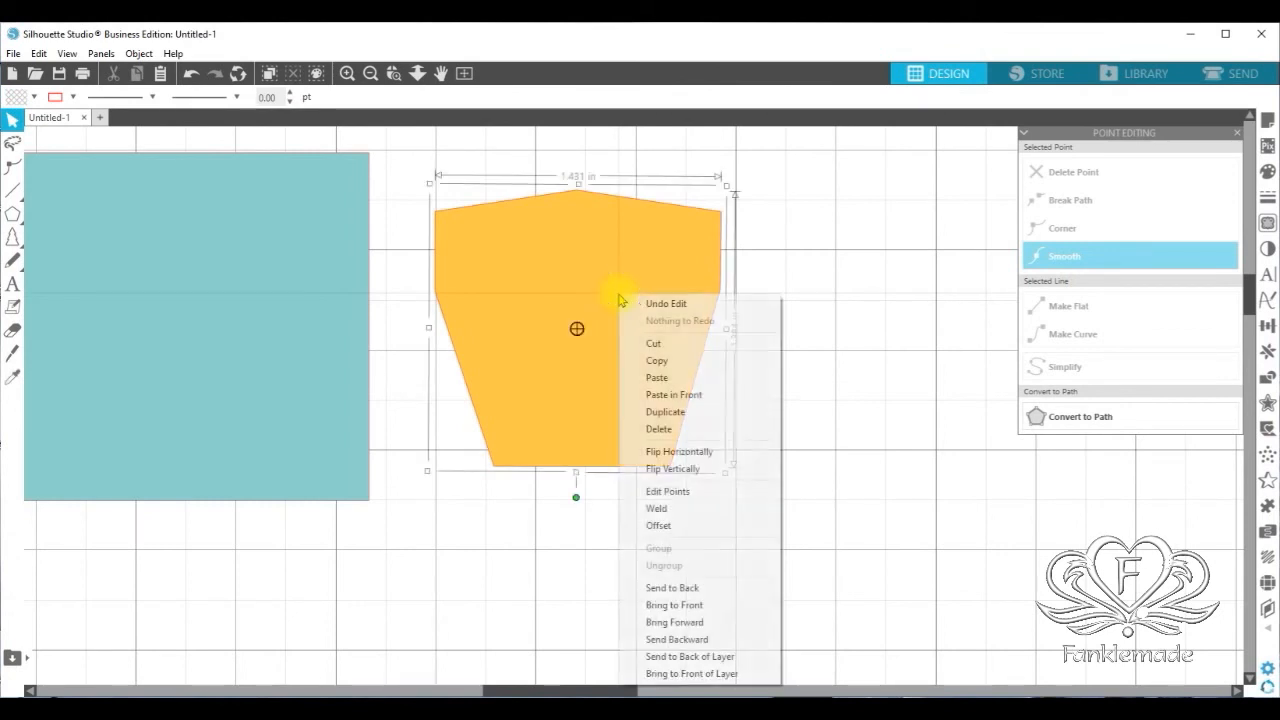
{"action": "left_click", "coordinate": [658, 360]}
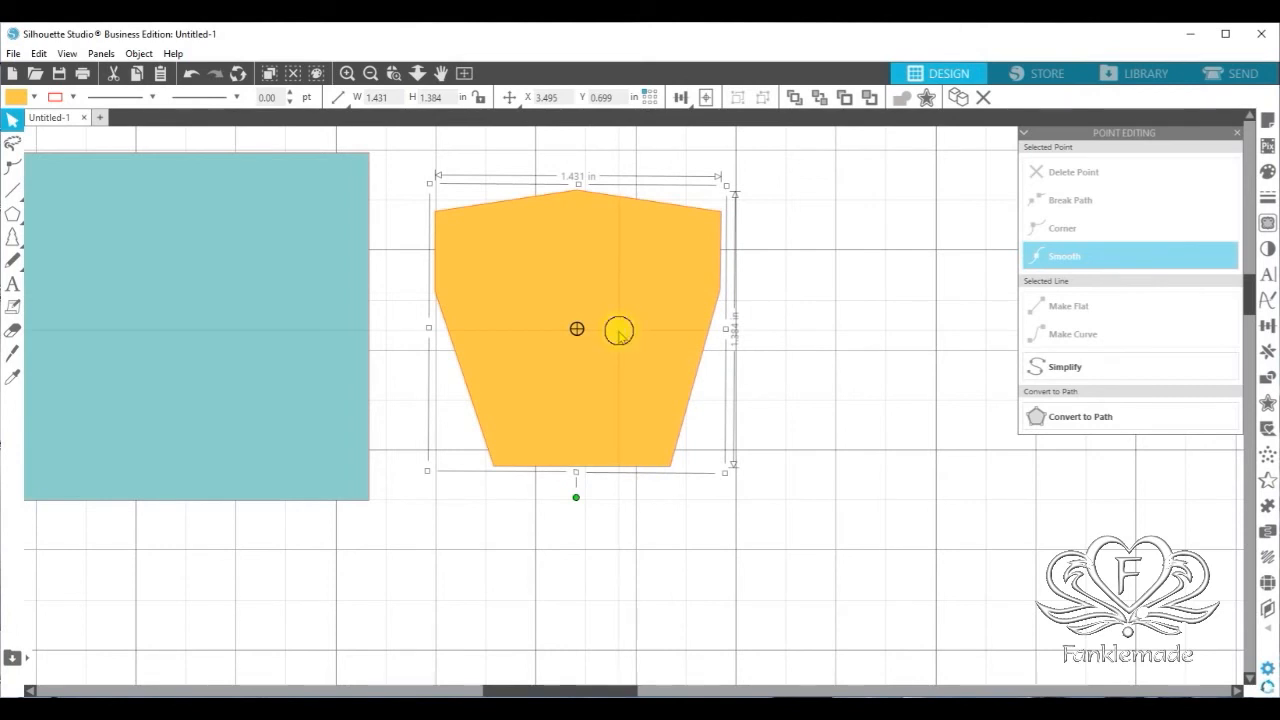
{"action": "right_click", "coordinate": [619, 331]}
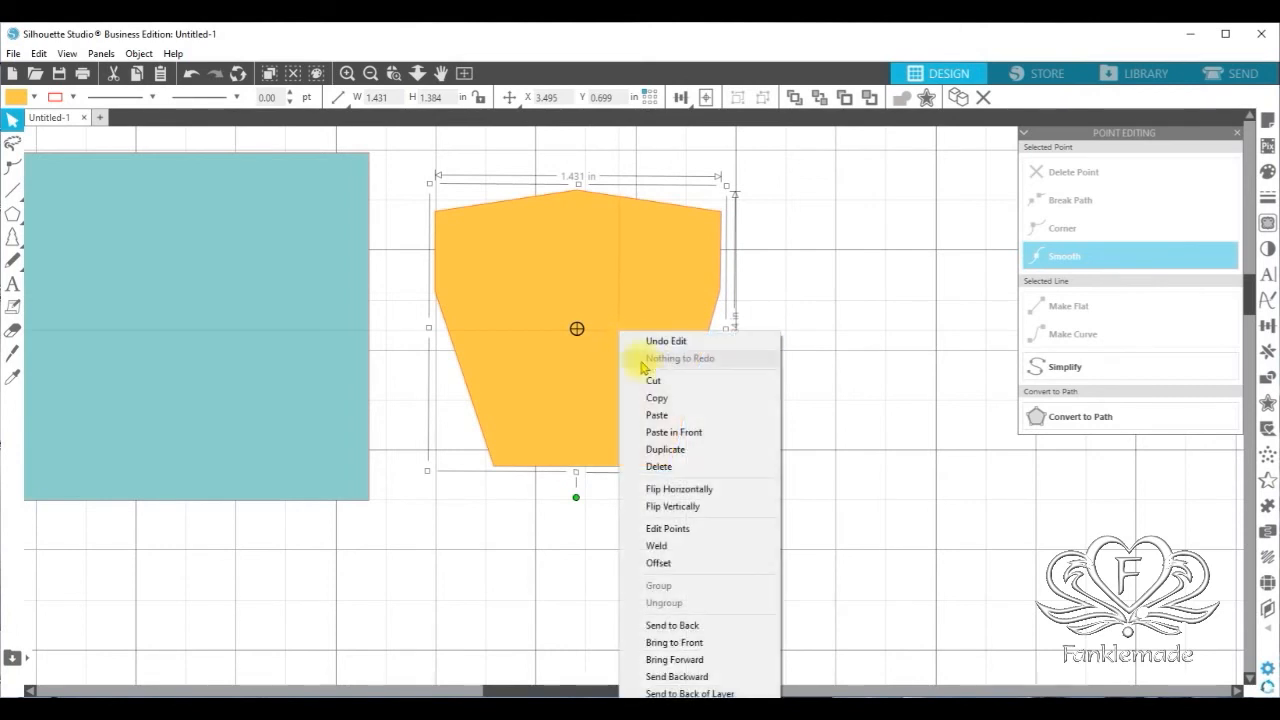
{"action": "left_click", "coordinate": [673, 433]}
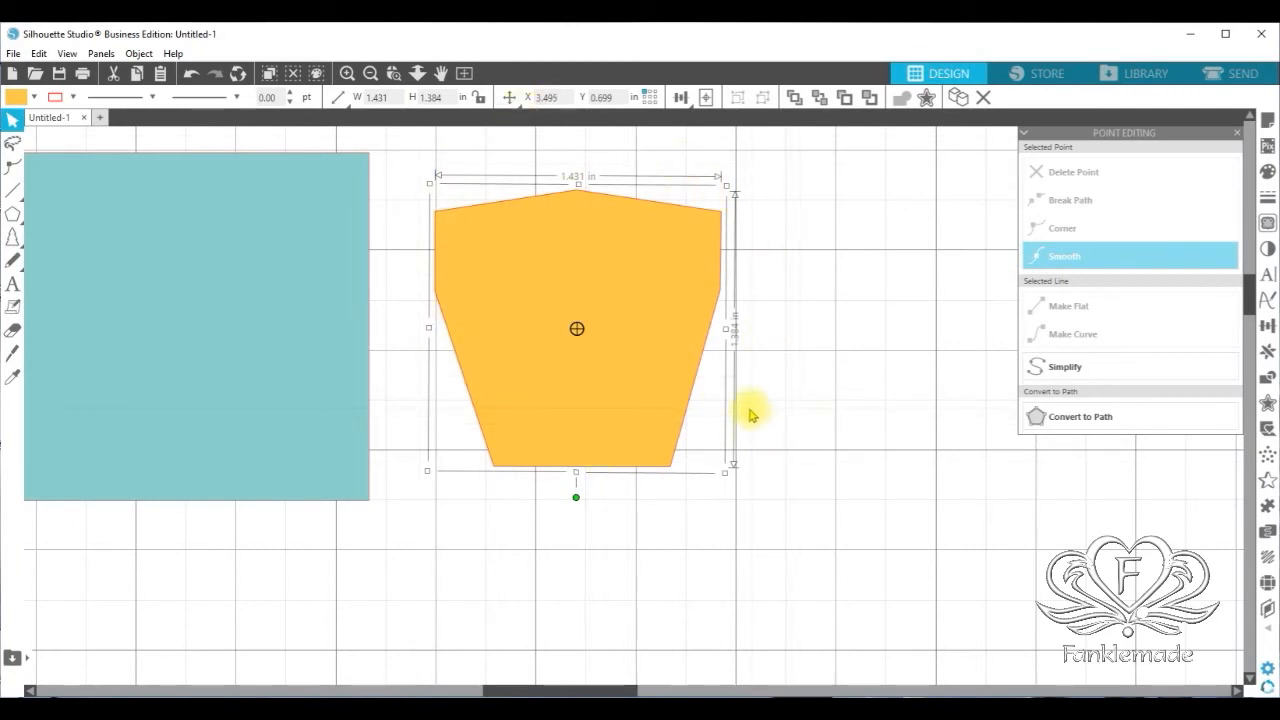
Fill the front copy with blue and set its transparency to 66%
{"action": "left_click", "coordinate": [1267, 172]}
{"action": "left_click", "coordinate": [1099, 268]}
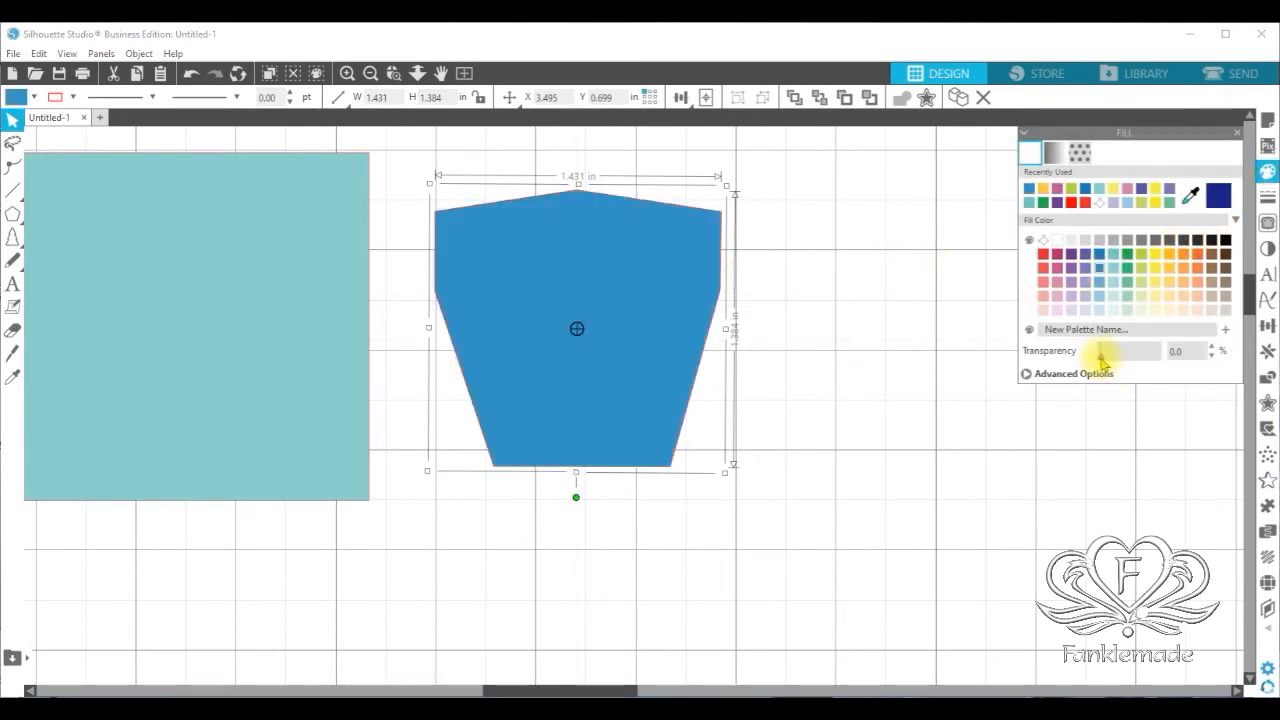
{"action": "left_click_drag", "start_coordinate": [1101, 362], "coordinate": [1137, 368]}
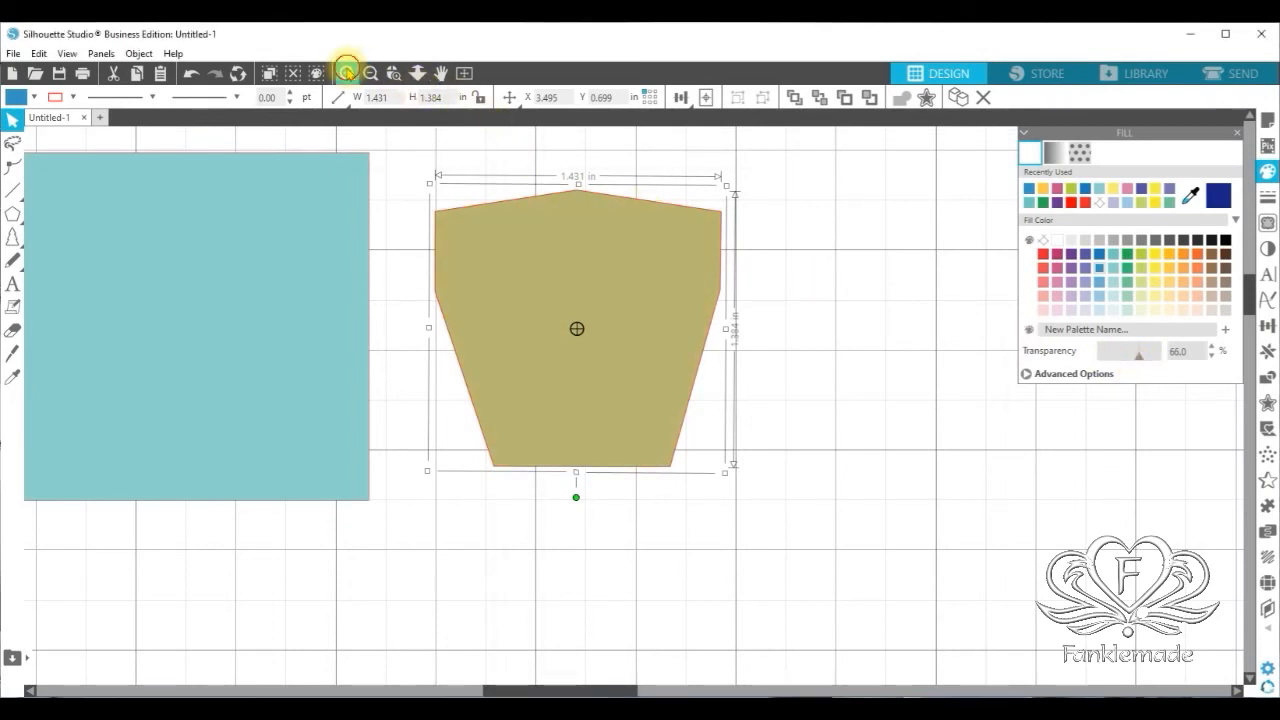
Flip the blue copy horizontally over the orange original to check the shape's symmetry
{"action": "left_click", "coordinate": [346, 72]}
{"action": "left_click", "coordinate": [346, 72]}
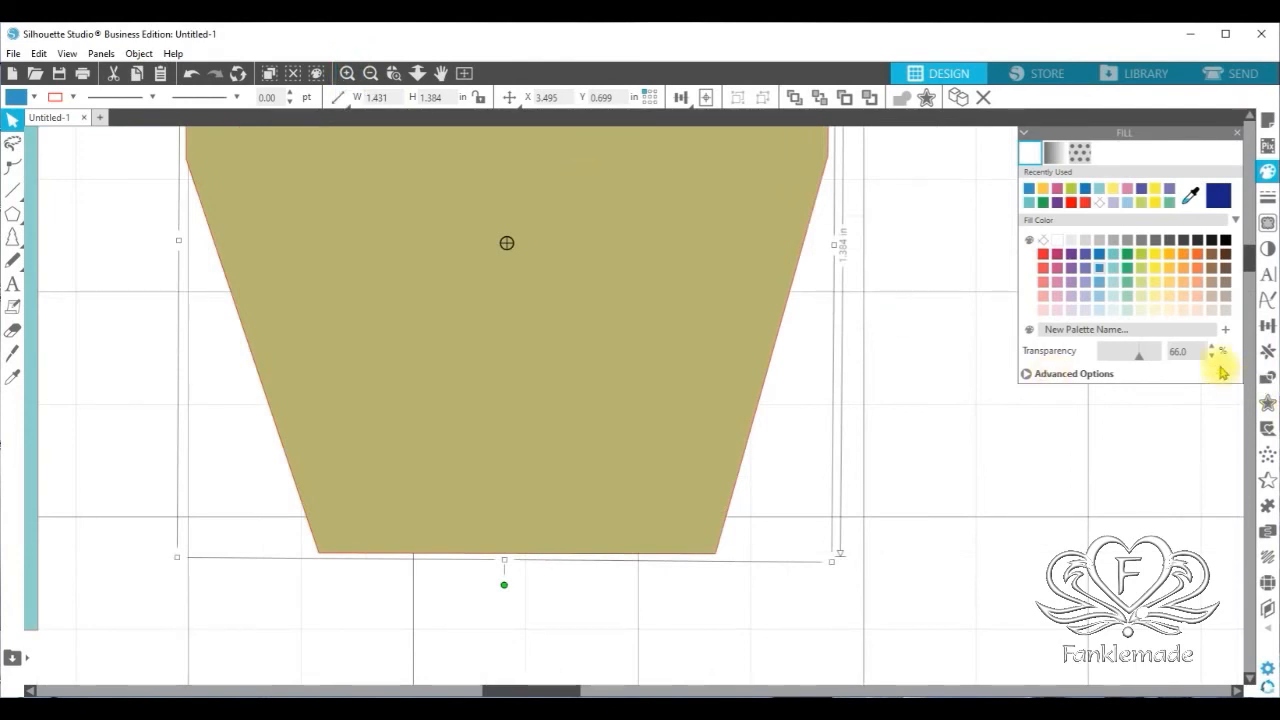
{"action": "mouse_move", "coordinate": [1249, 259]}
{"action": "left_mouse_down"}
{"action": "mouse_move", "coordinate": [1247, 240]}
{"action": "mouse_move", "coordinate": [1234, 243]}
{"action": "left_mouse_up"}
{"action": "left_click", "coordinate": [897, 328]}
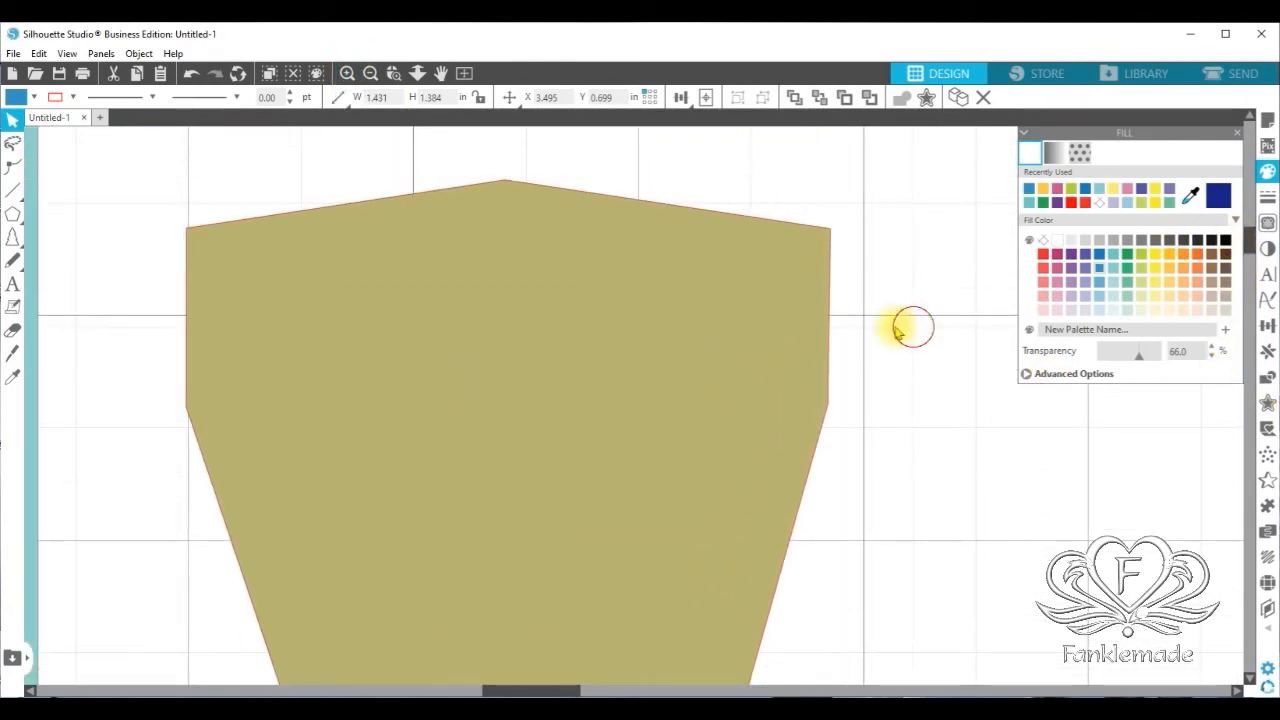
{"action": "left_click", "coordinate": [681, 310]}
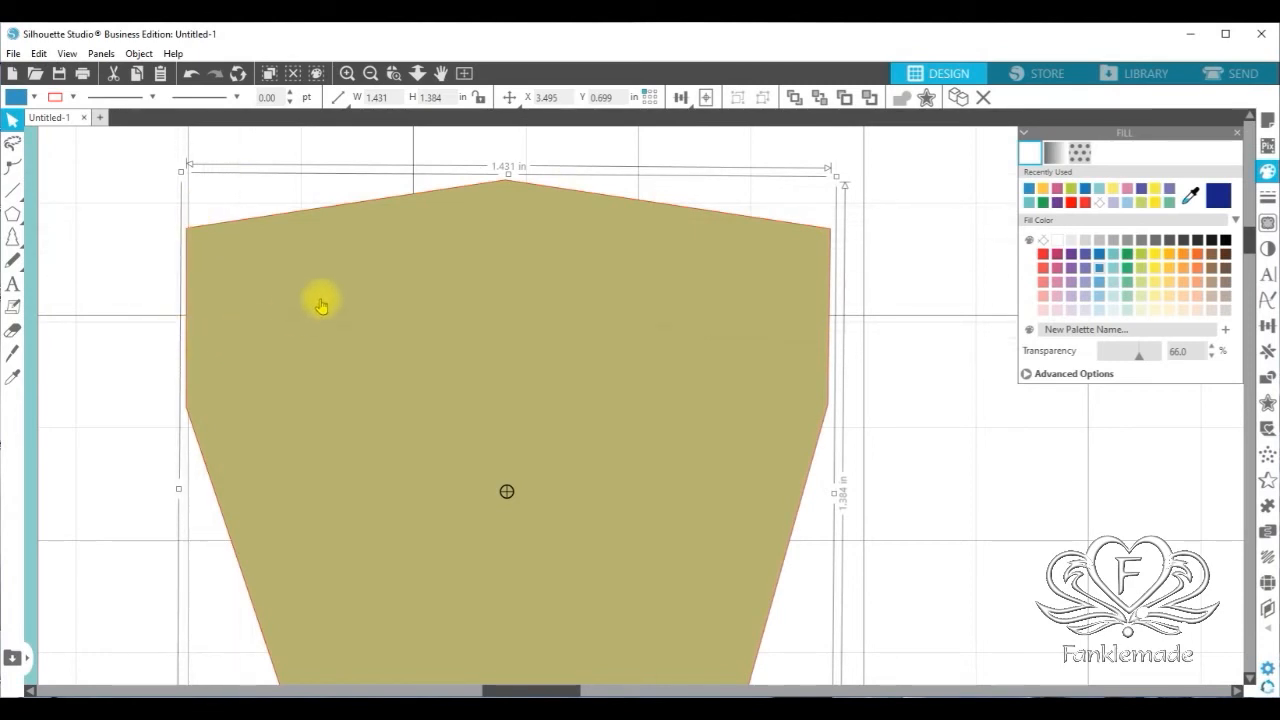
{"action": "right_click", "coordinate": [690, 369]}
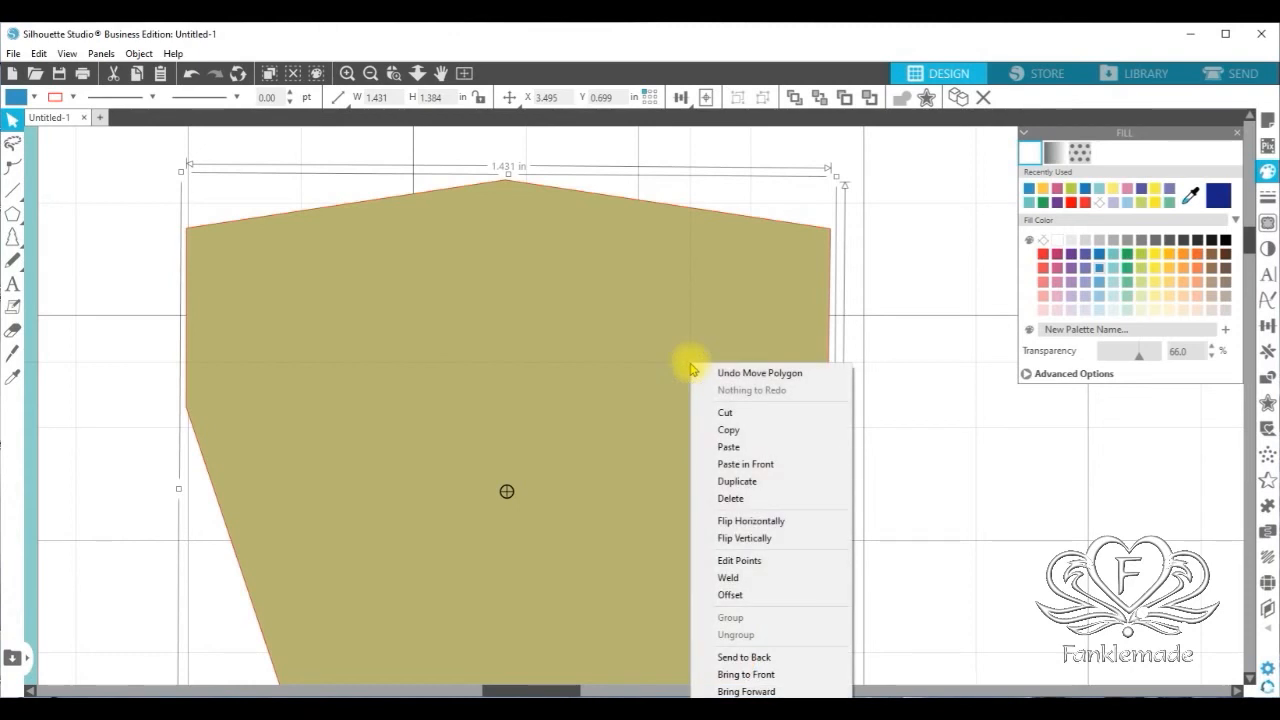
{"action": "left_click", "coordinate": [737, 520]}
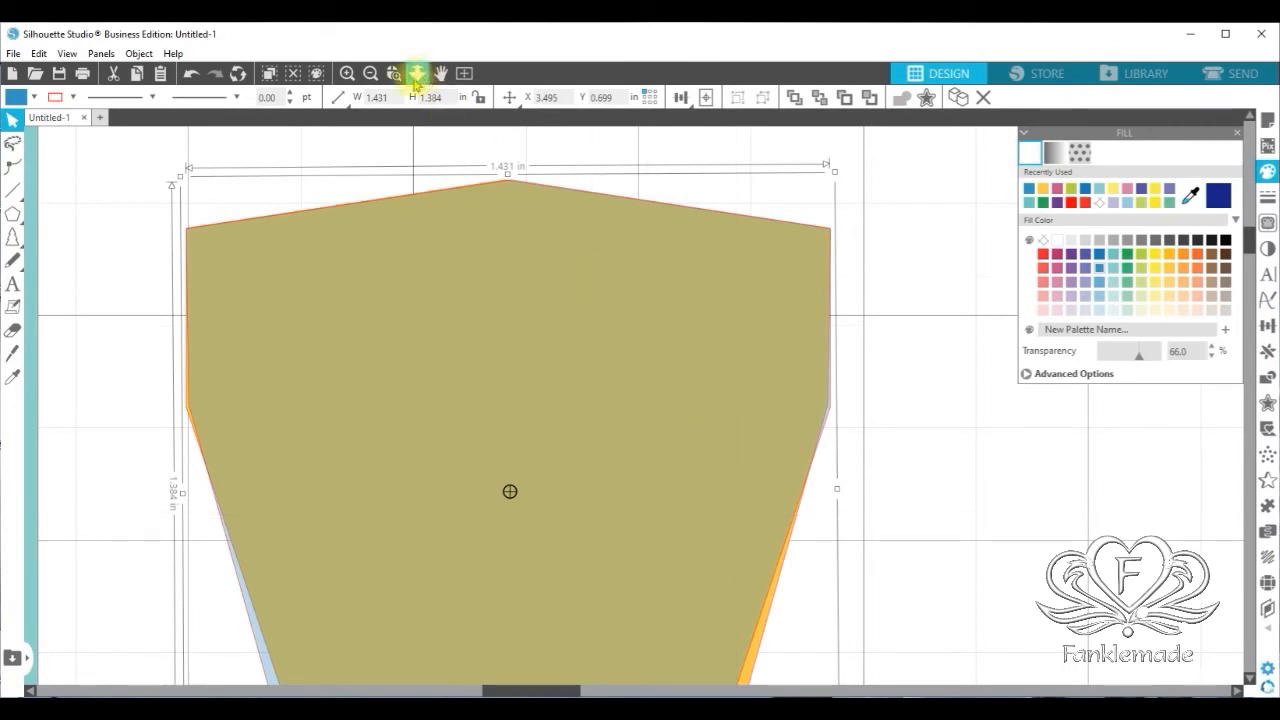
Examine how the sides and bottom corners of the flipped blue copy line up with the orange shape beneath it
{"action": "left_click", "coordinate": [369, 73]}
{"action": "left_click", "coordinate": [369, 73]}
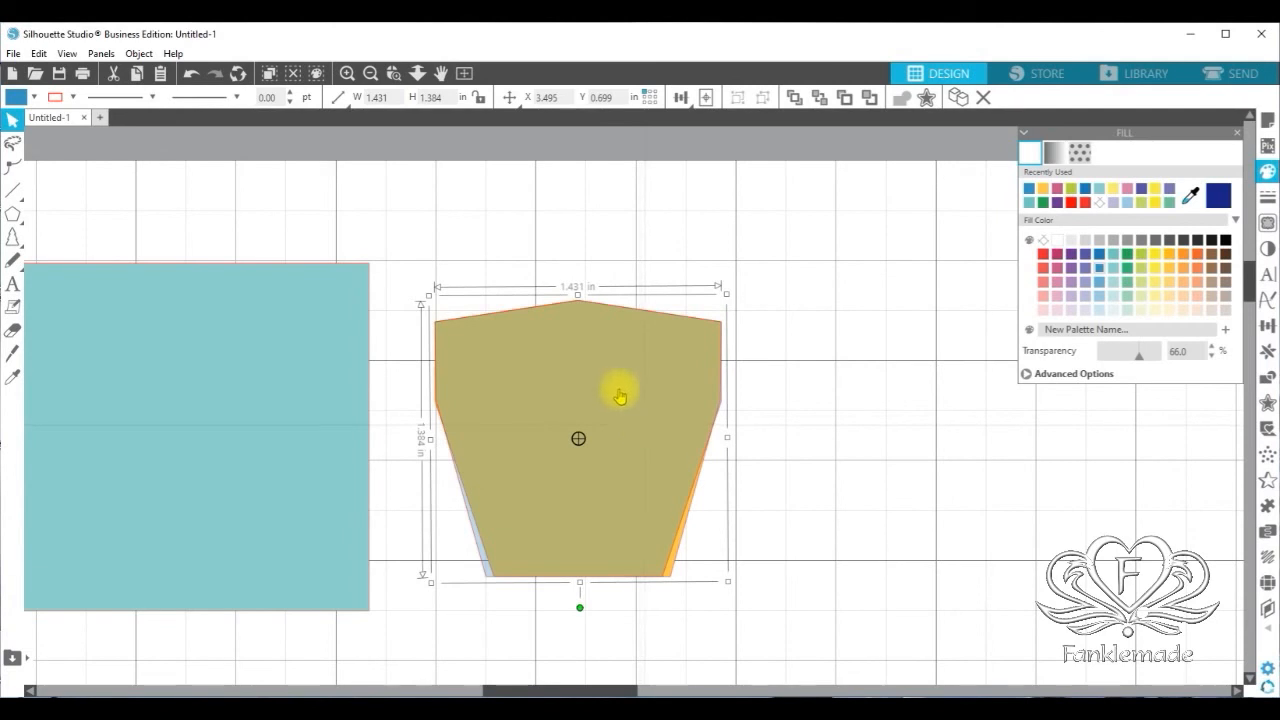
{"action": "left_click", "coordinate": [346, 75]}
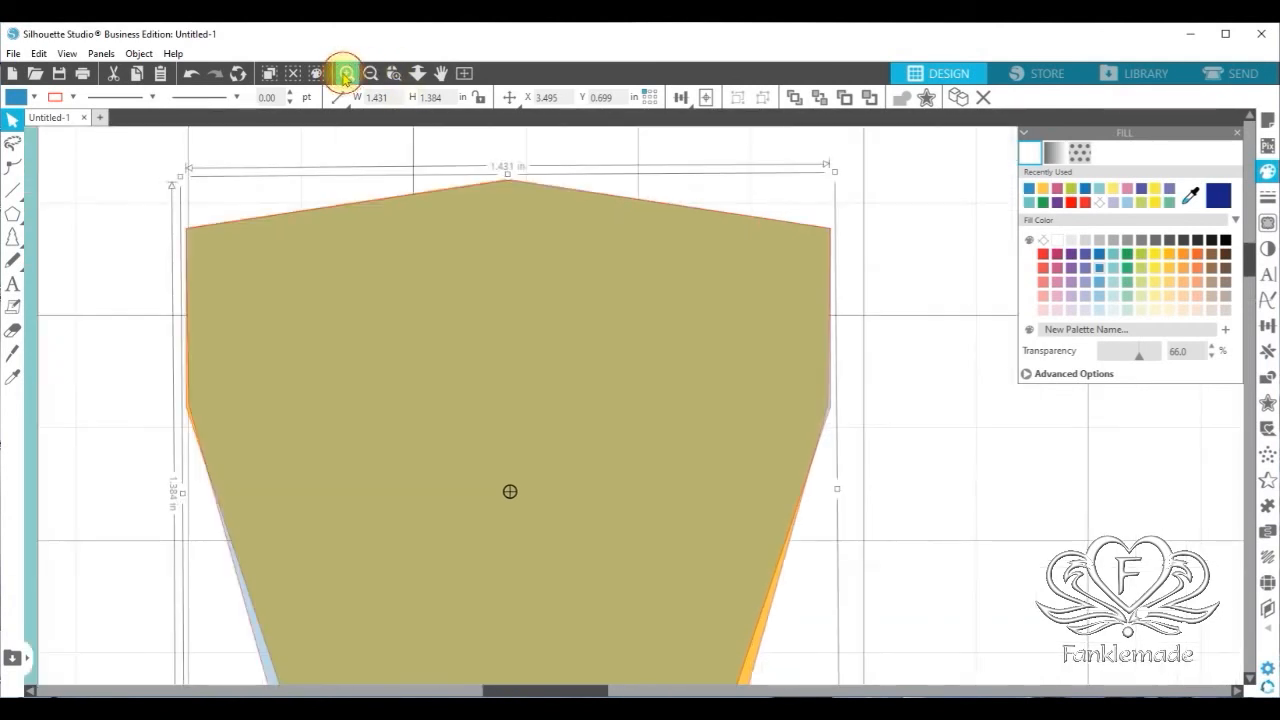
{"action": "left_click", "coordinate": [346, 74]}
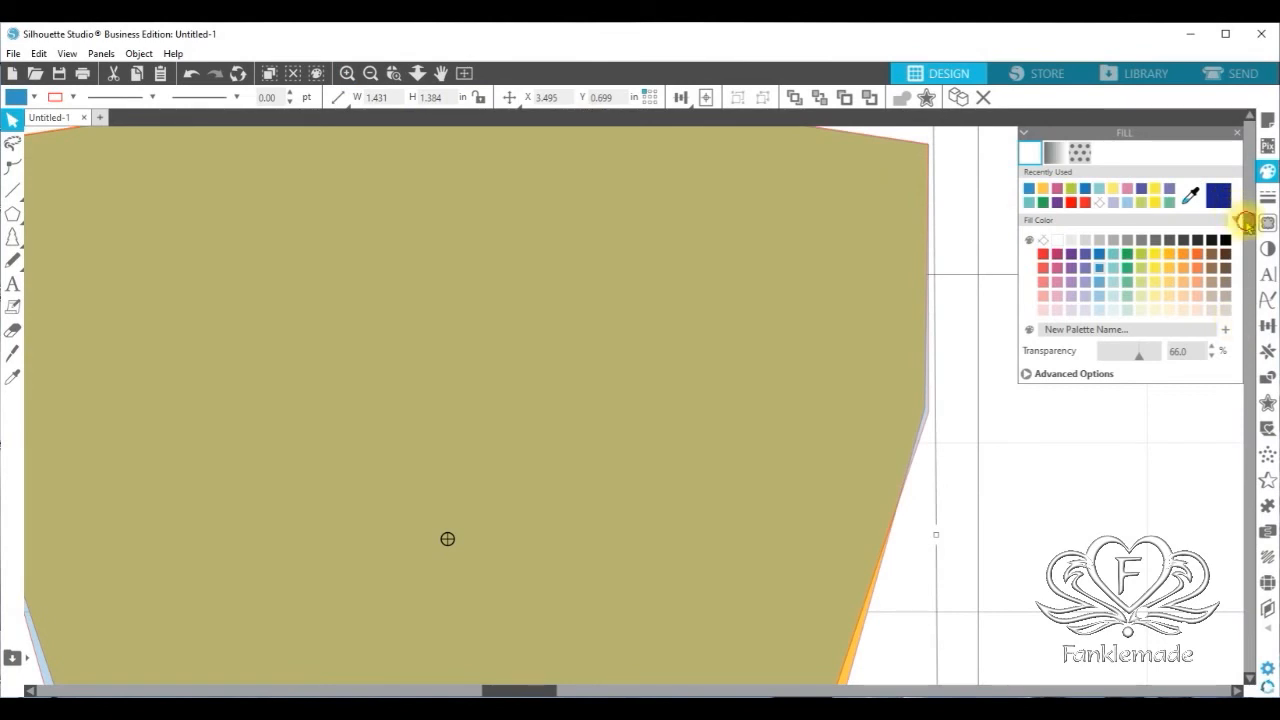
{"action": "scroll", "coordinate": [1246, 225], "scroll_direction": "down", "scroll_amount": 3}
{"action": "scroll", "coordinate": [1248, 232], "scroll_direction": "up", "scroll_amount": 2}
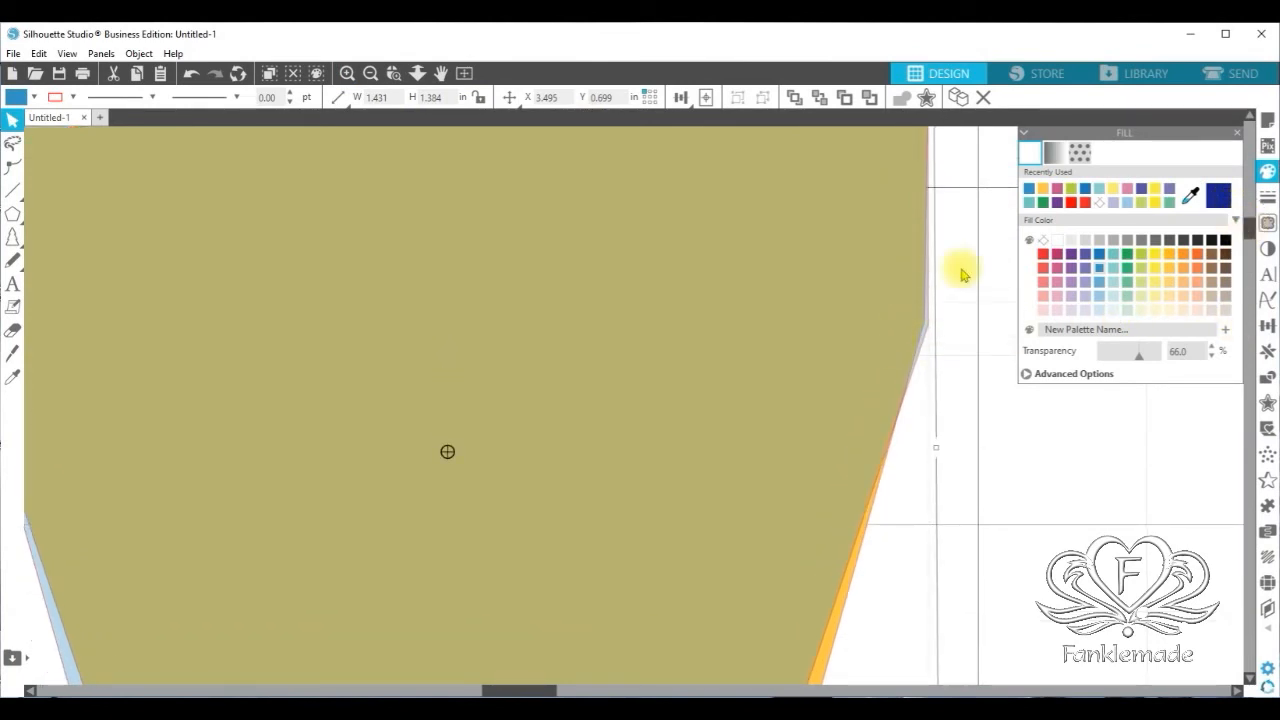
{"action": "scroll", "coordinate": [1246, 235], "scroll_direction": "down", "scroll_amount": 5}
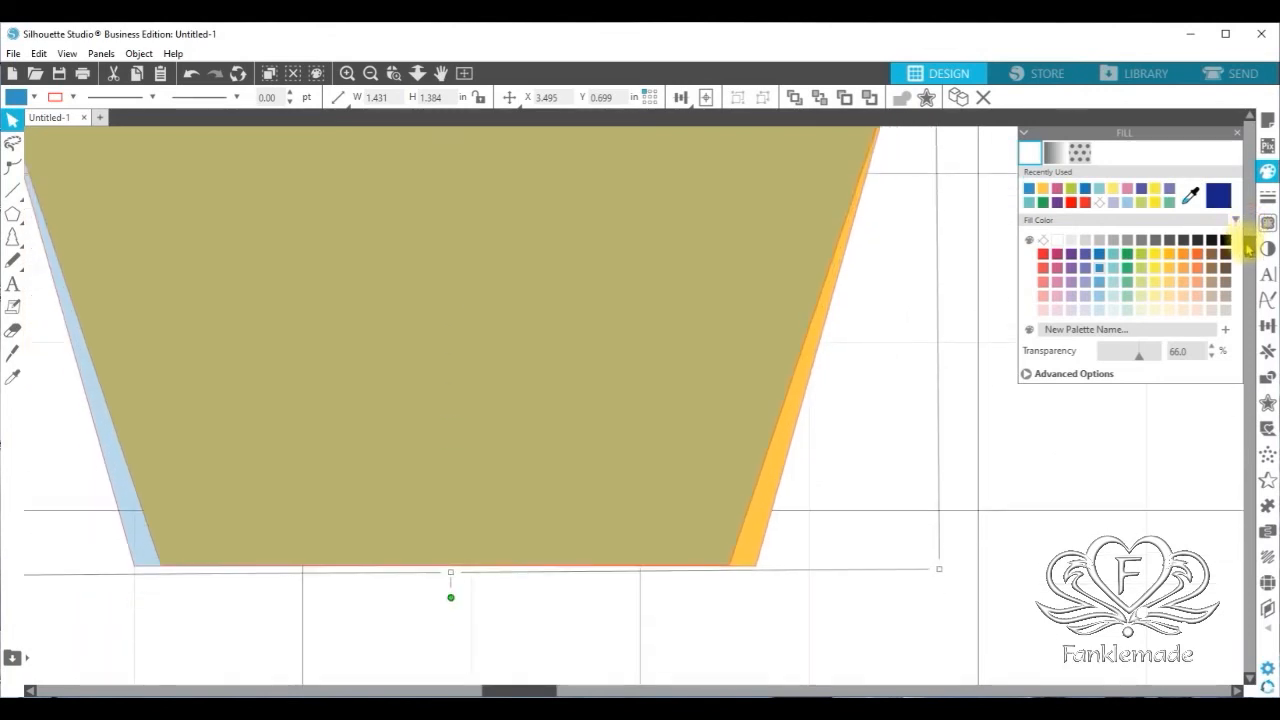
Move the blue copy's bottom right corner point outward onto the orange shape's bottom right corner
{"action": "double_click", "coordinate": [556, 536]}
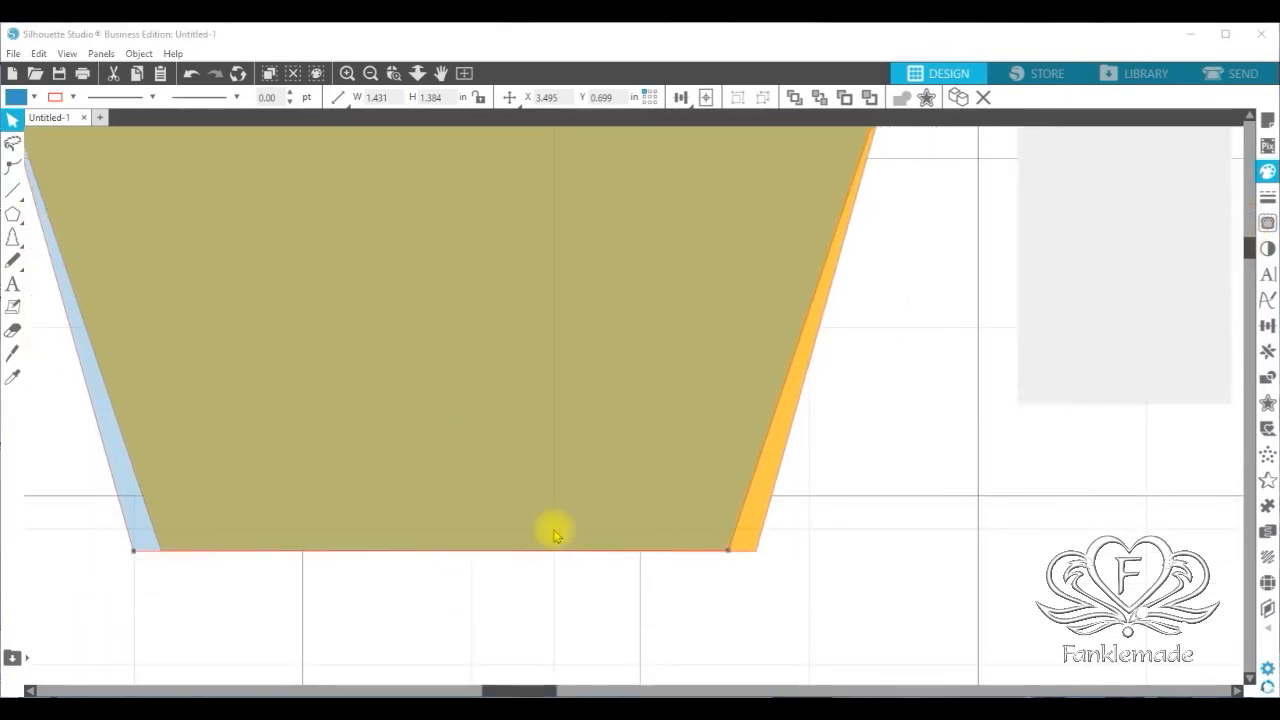
{"action": "left_click", "coordinate": [730, 552]}
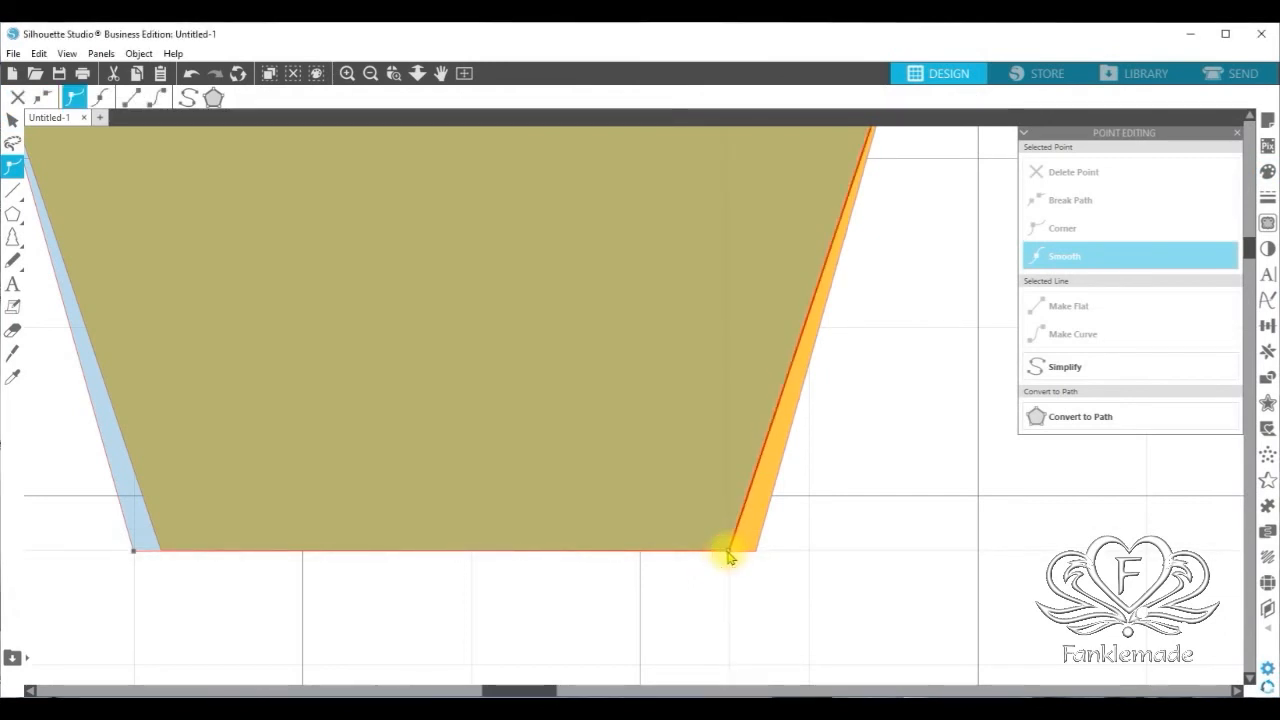
{"action": "left_click_drag", "start_coordinate": [731, 551], "coordinate": [755, 551]}
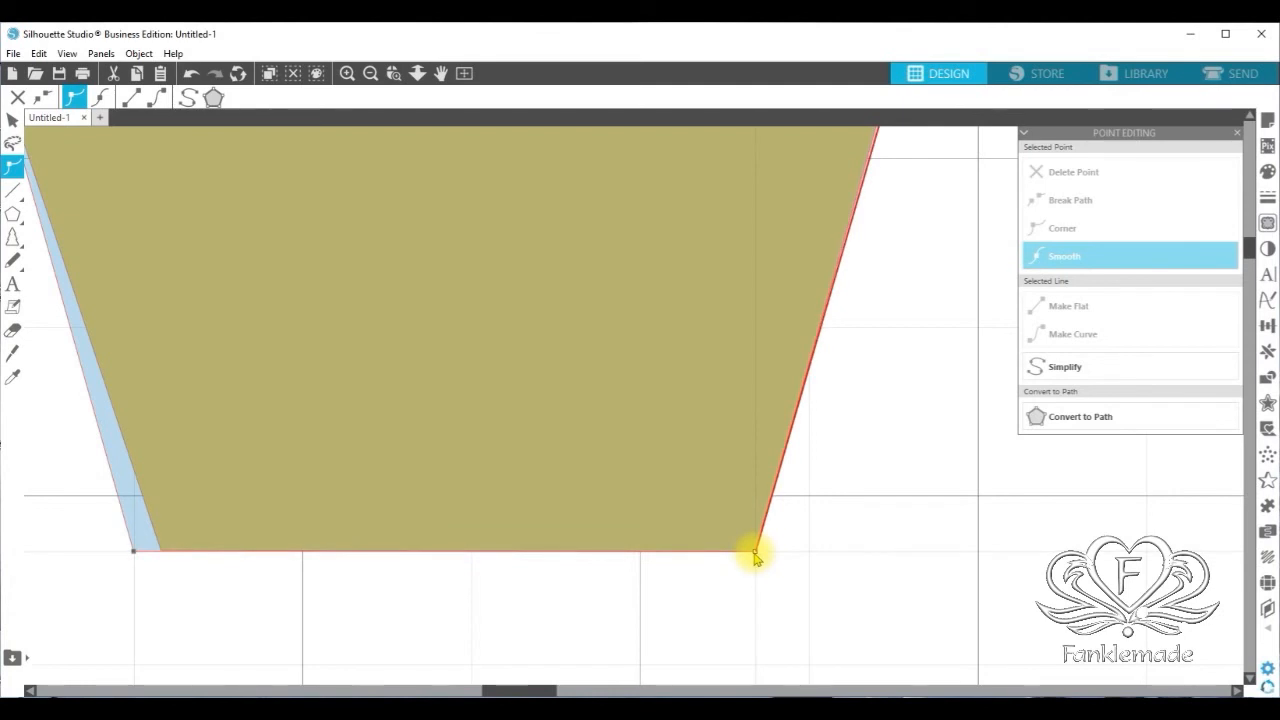
{"action": "left_click", "coordinate": [755, 551]}
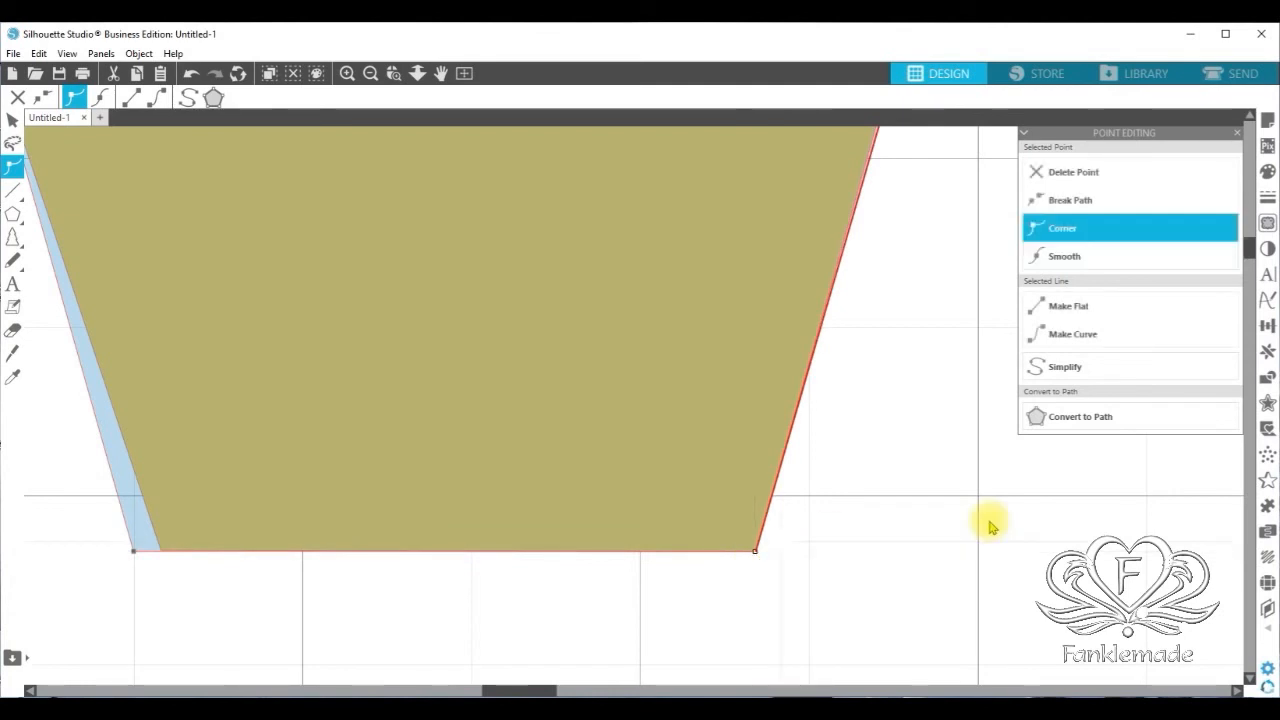
Move the orange original well away below and right, and place the blue shape at about X 3.568 in, Y 0.660 in
{"action": "left_click", "coordinate": [370, 72]}
{"action": "left_click", "coordinate": [370, 72]}
{"action": "left_click", "coordinate": [370, 72]}
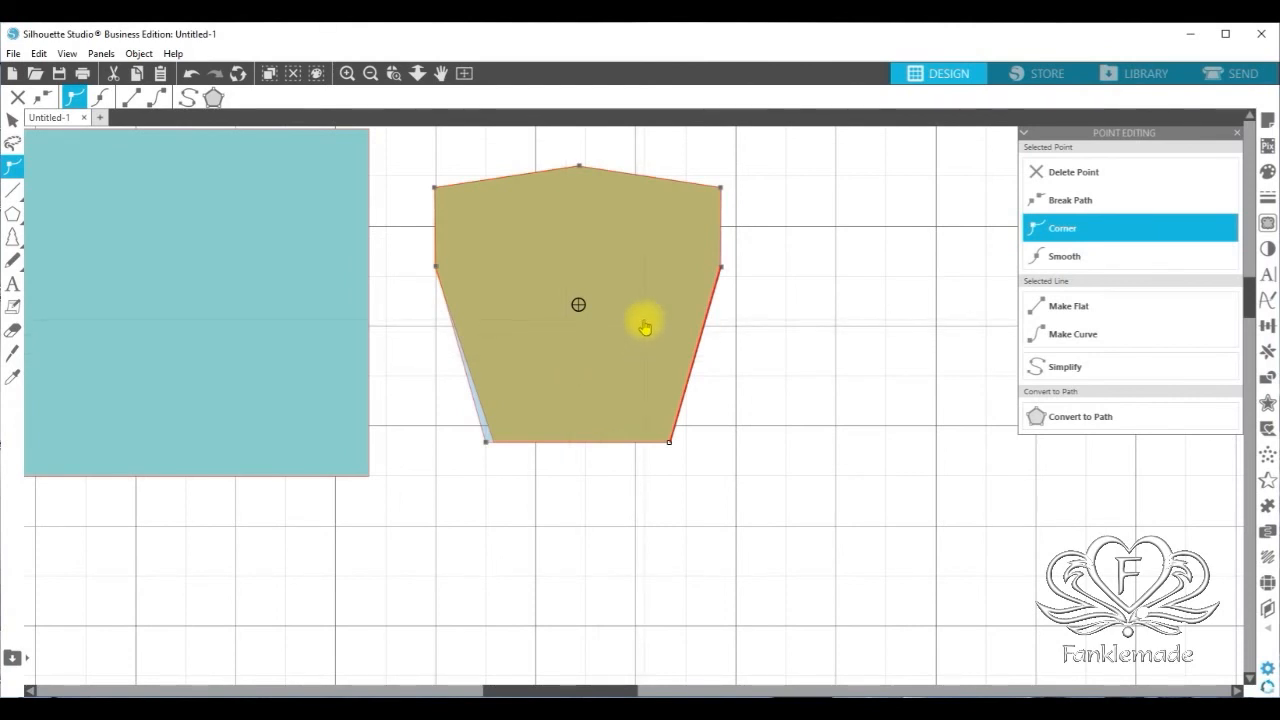
{"action": "left_click_drag", "start_coordinate": [620, 294], "coordinate": [603, 498]}
{"action": "left_click_drag", "start_coordinate": [581, 259], "coordinate": [1176, 530]}
{"action": "left_click_drag", "start_coordinate": [666, 470], "coordinate": [689, 288]}
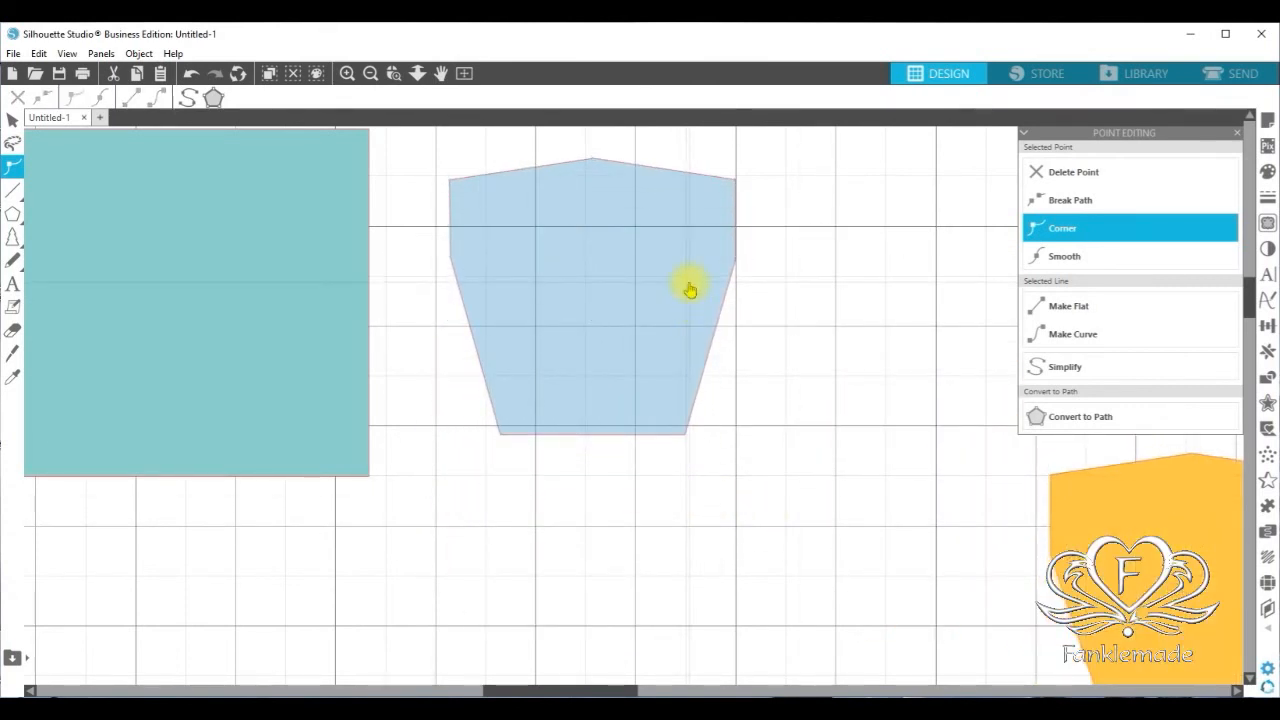
Leave point editing, copy the blue shape and paste the duplicate directly in front of it
{"action": "right_click", "coordinate": [678, 285]}
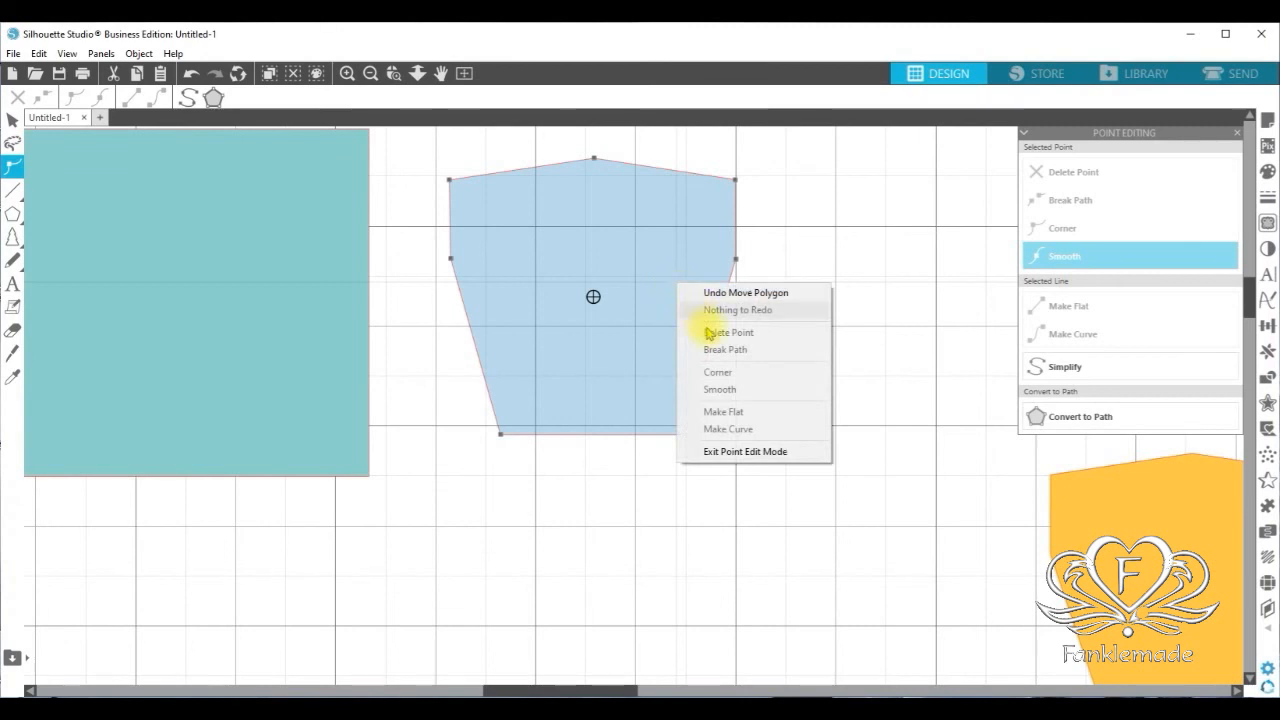
{"action": "left_click", "coordinate": [823, 309]}
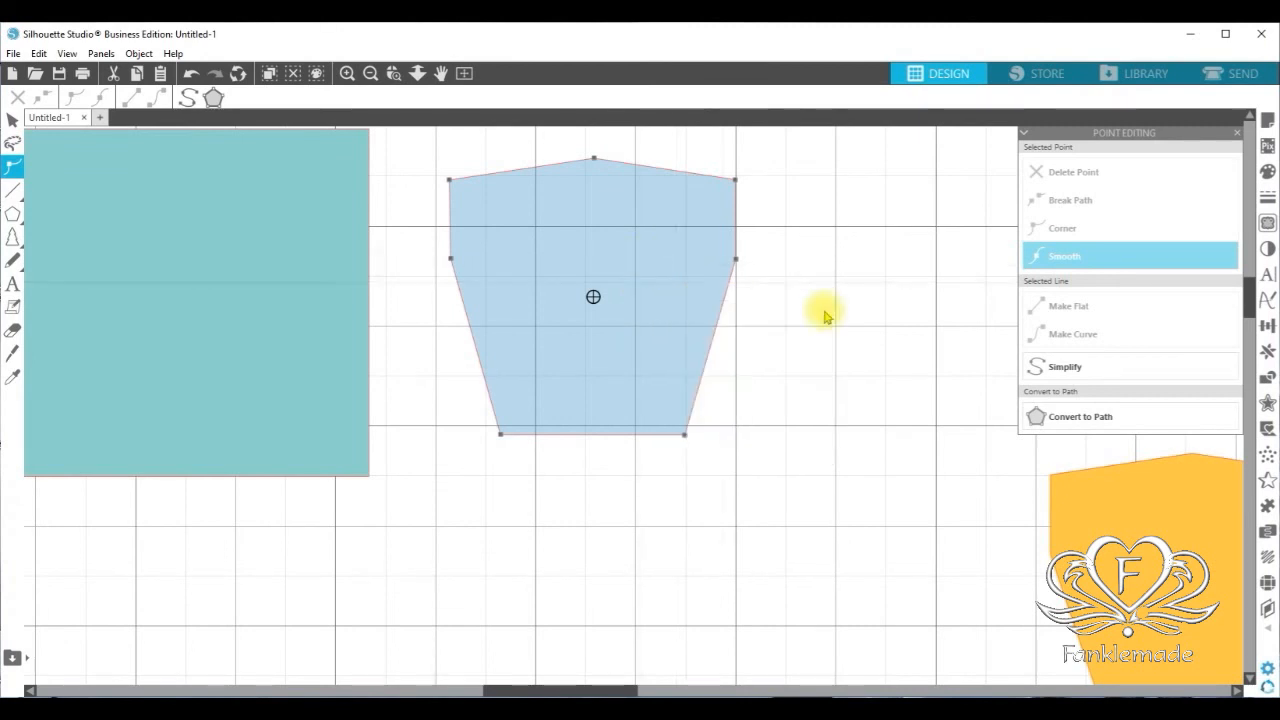
{"action": "left_click", "coordinate": [823, 309]}
{"action": "left_click", "coordinate": [686, 263]}
{"action": "right_click", "coordinate": [681, 263]}
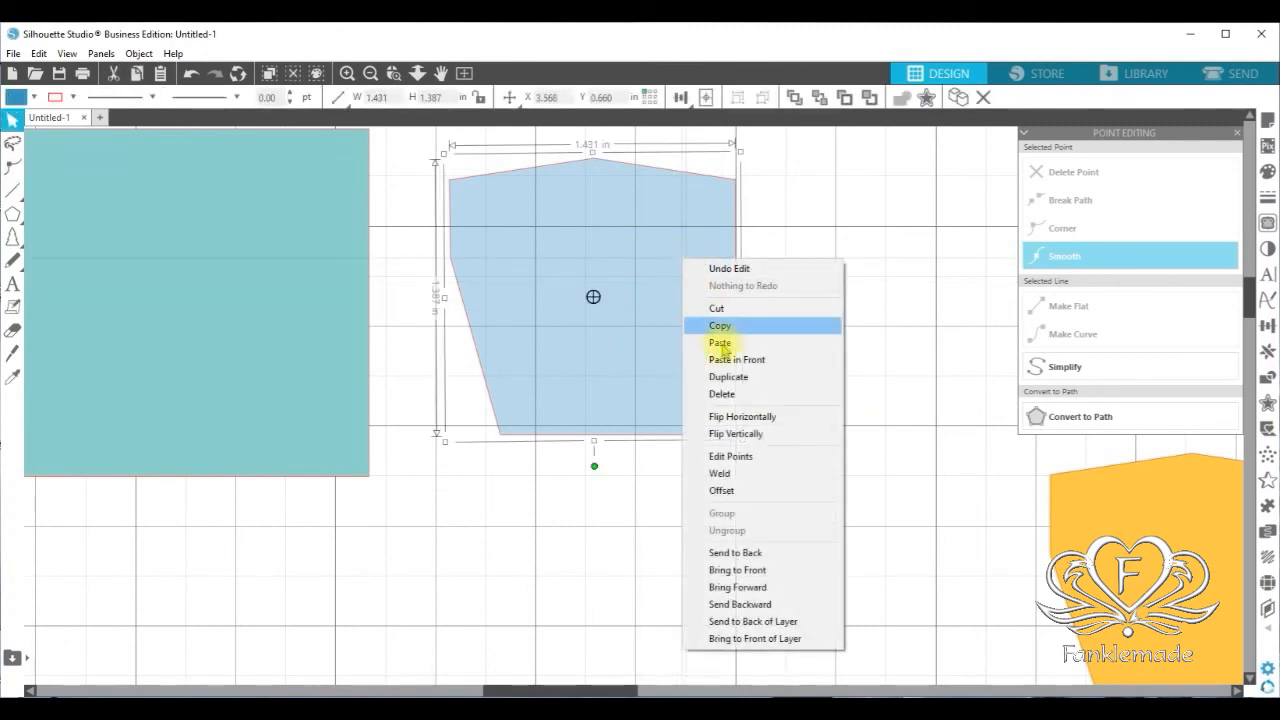
{"action": "left_click", "coordinate": [722, 324]}
{"action": "right_click", "coordinate": [645, 298]}
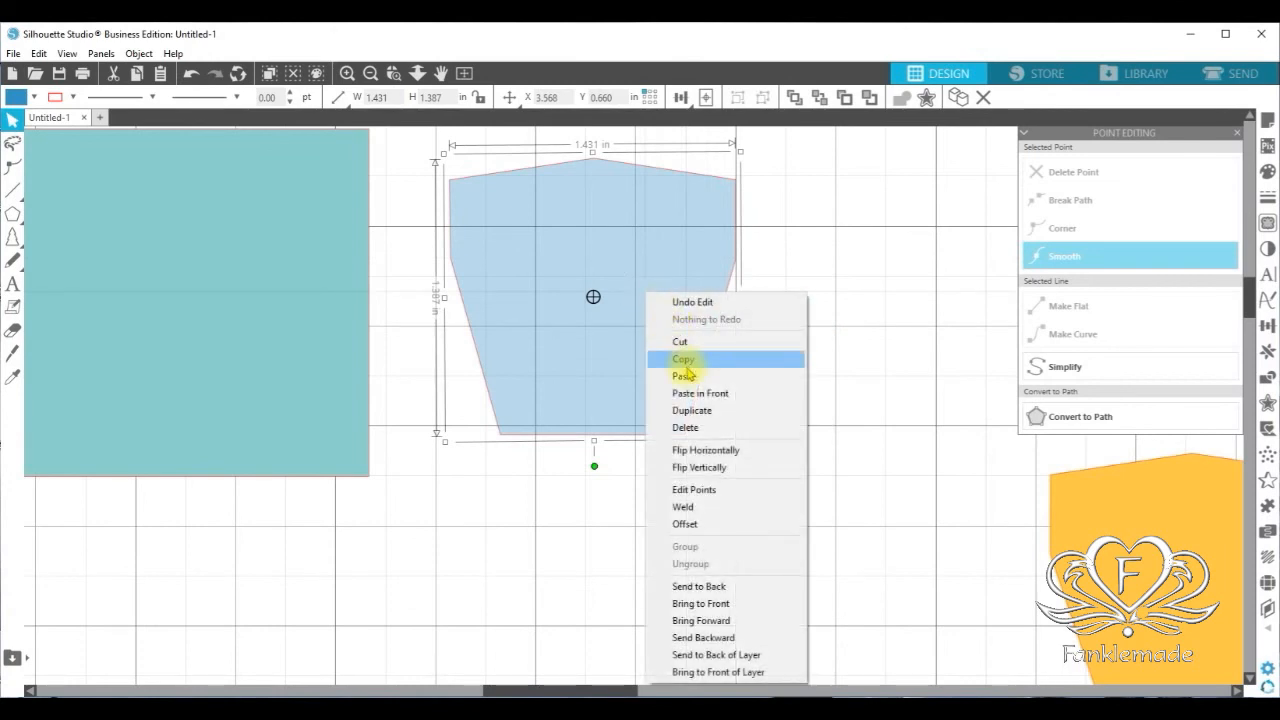
{"action": "left_click", "coordinate": [697, 394]}
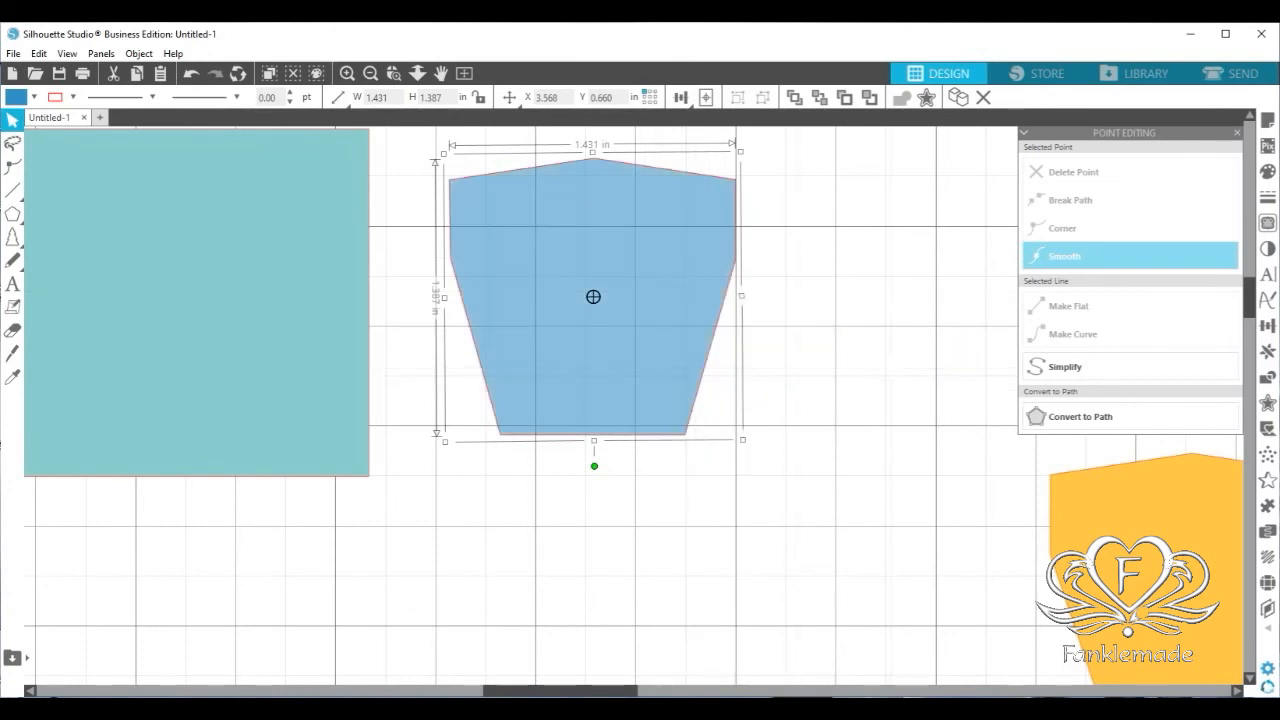
Fill the new front copy of the blue shape with magenta
{"action": "left_click", "coordinate": [1268, 172]}
{"action": "left_click", "coordinate": [1058, 254]}
{"action": "left_click", "coordinate": [686, 394]}
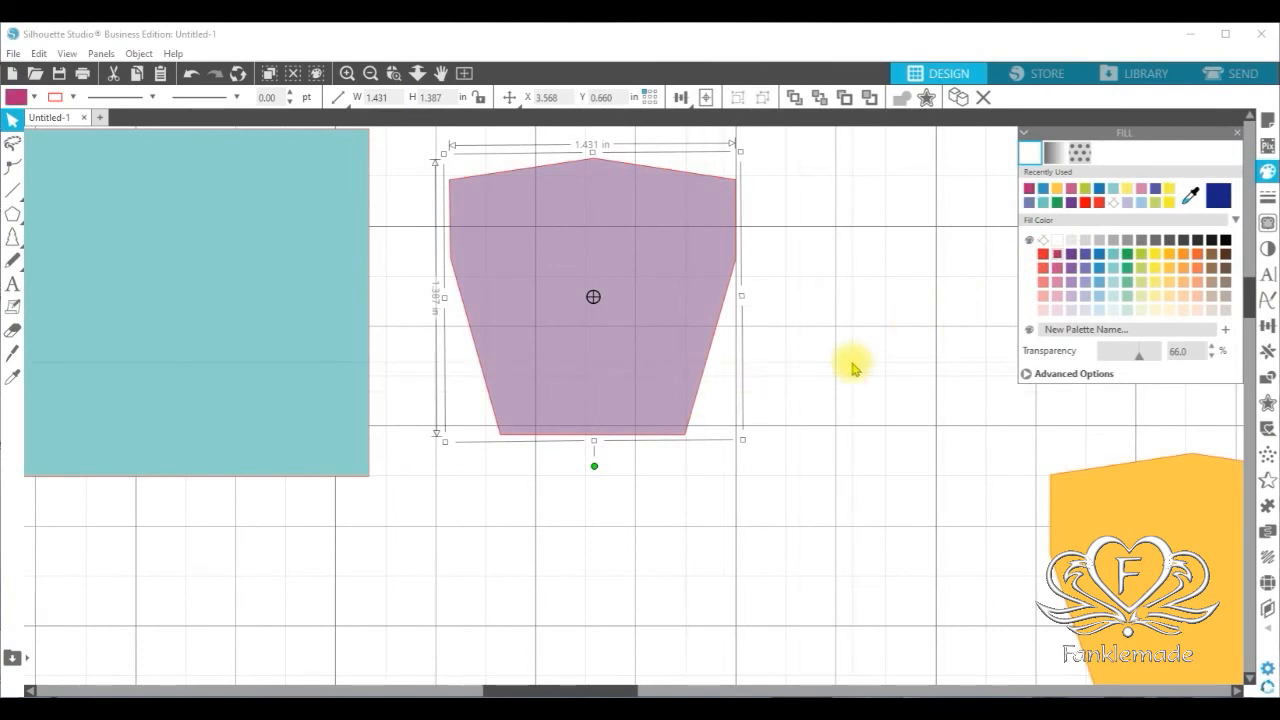
Flip the magenta copy horizontally over the blue shape
{"action": "left_click", "coordinate": [672, 288]}
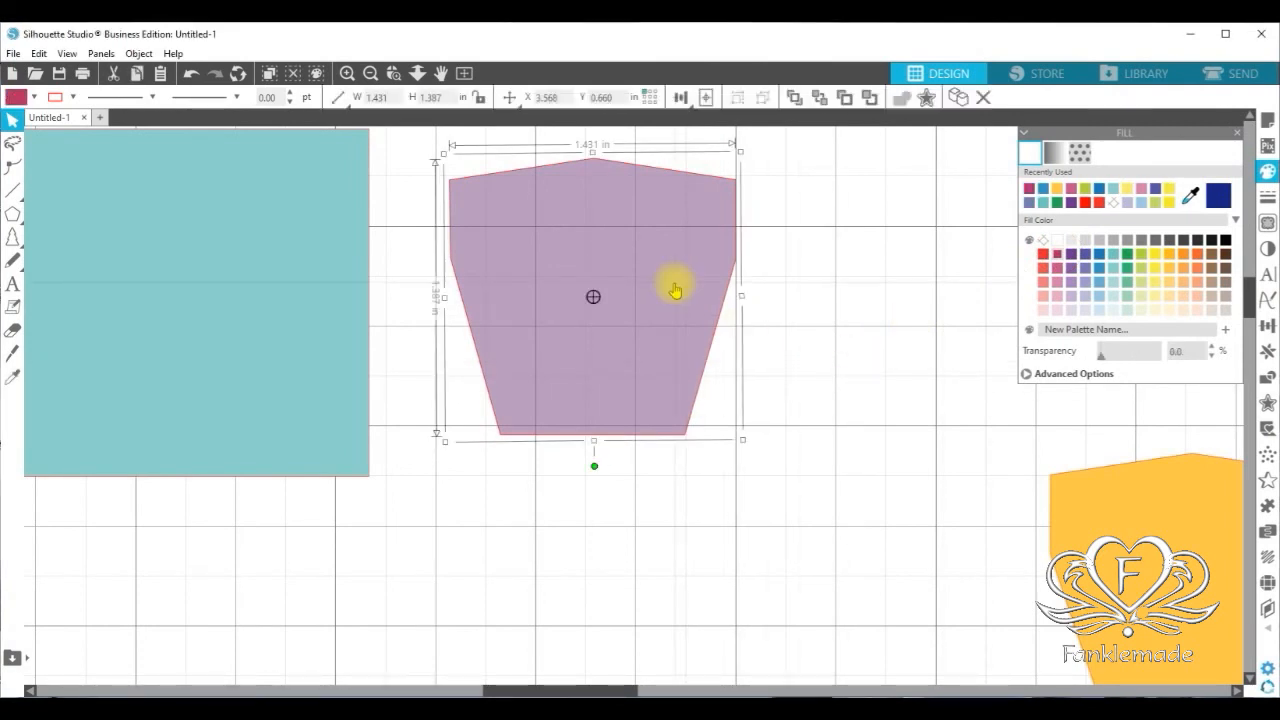
{"action": "right_click", "coordinate": [675, 290]}
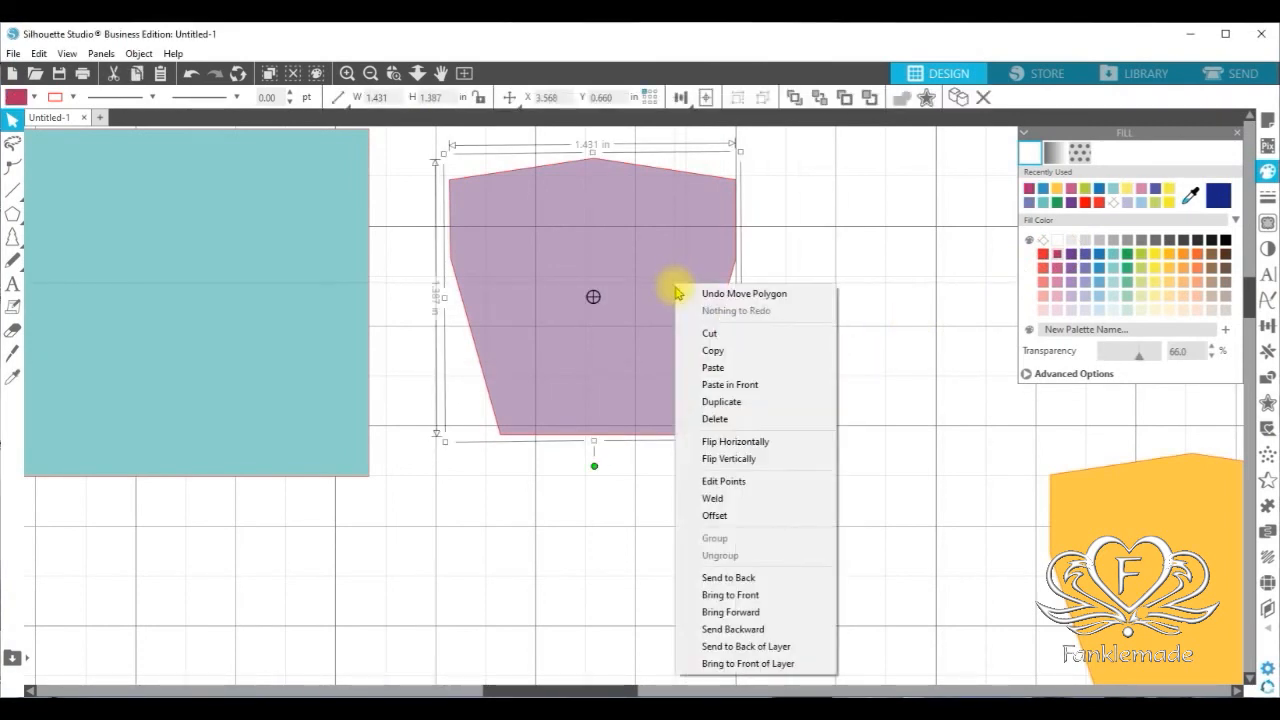
{"action": "left_click", "coordinate": [760, 447]}
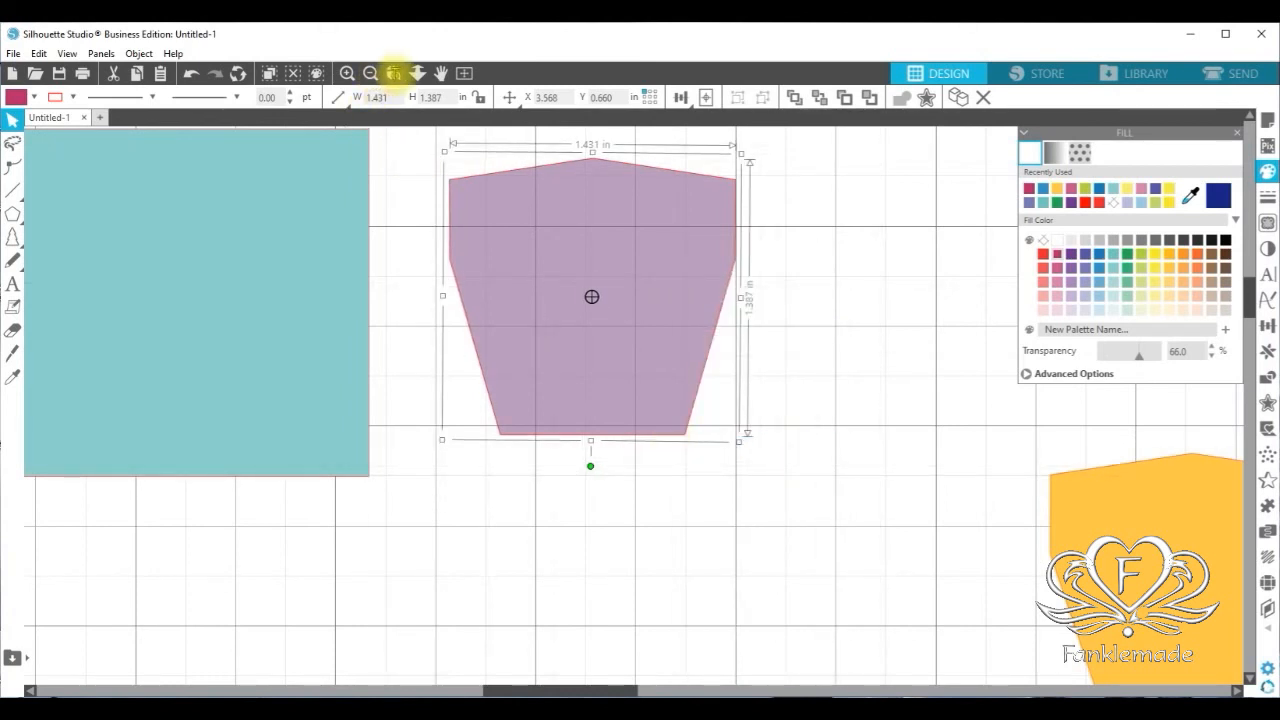
Examine the slanted side edges and corner points of the overlapping magenta and blue shapes for mismatches
{"action": "left_click", "coordinate": [394, 73]}
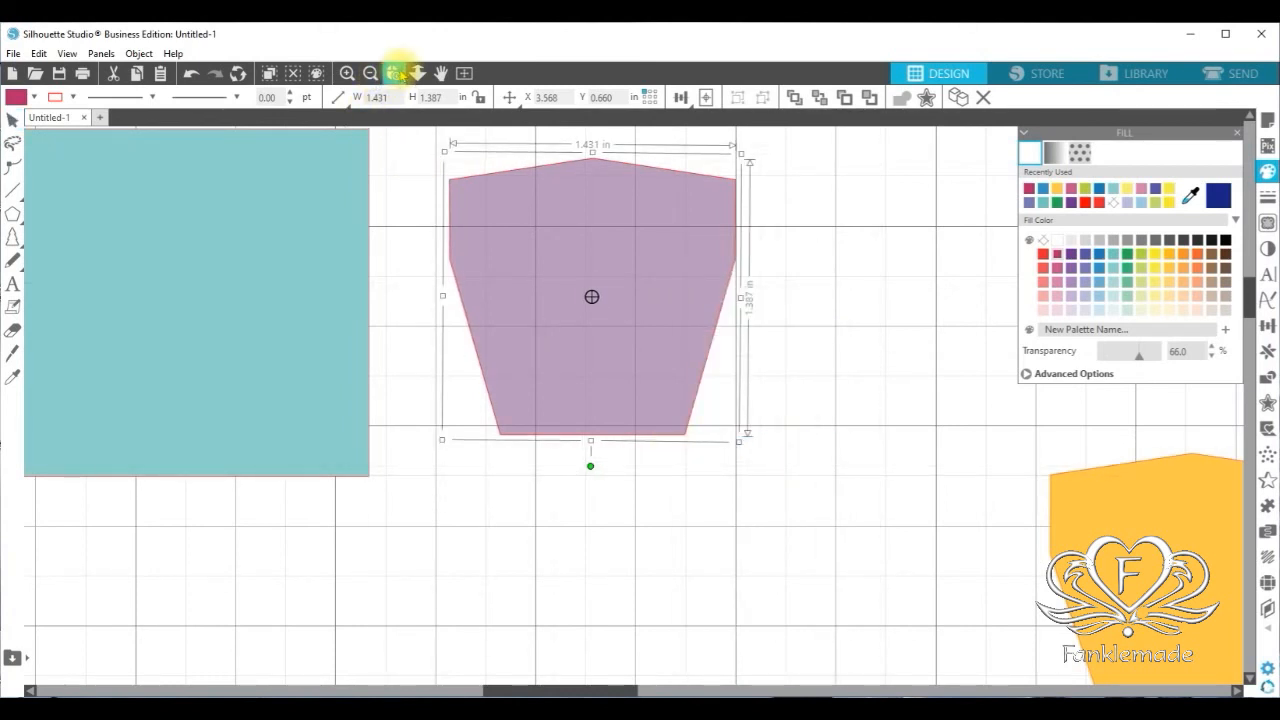
{"action": "left_click", "coordinate": [712, 330]}
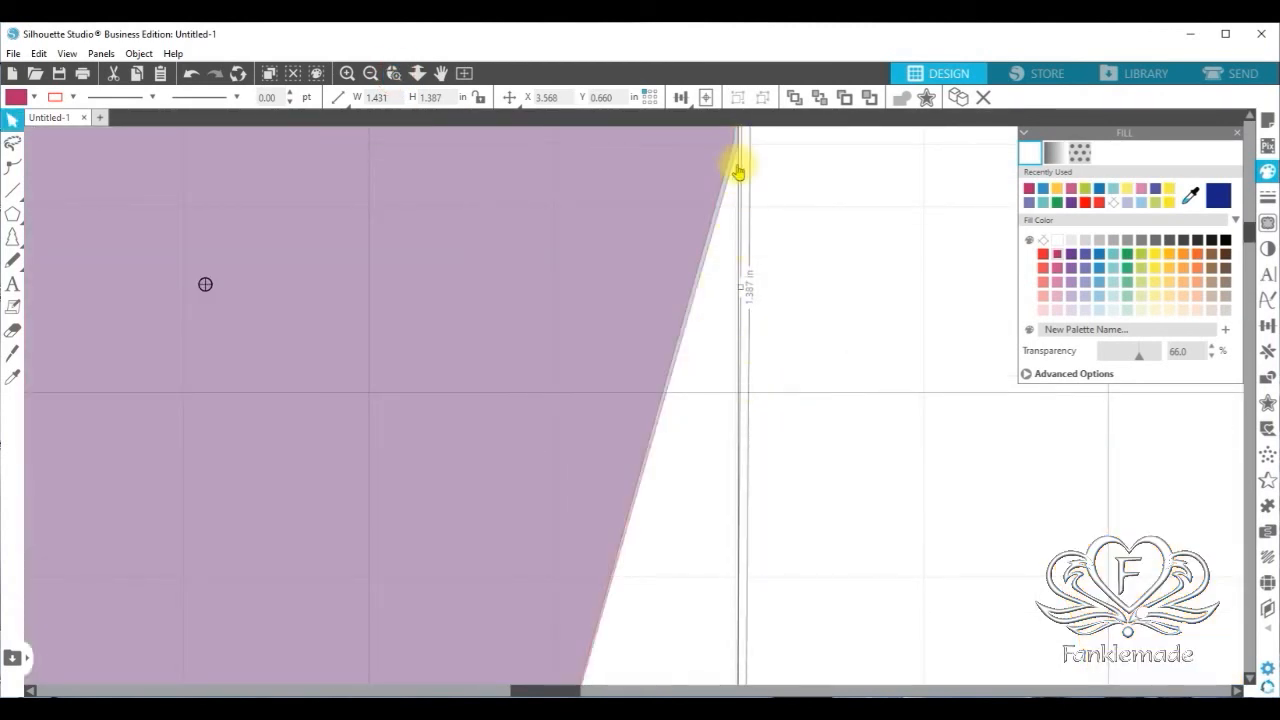
{"action": "left_click", "coordinate": [370, 73]}
{"action": "left_click", "coordinate": [370, 73]}
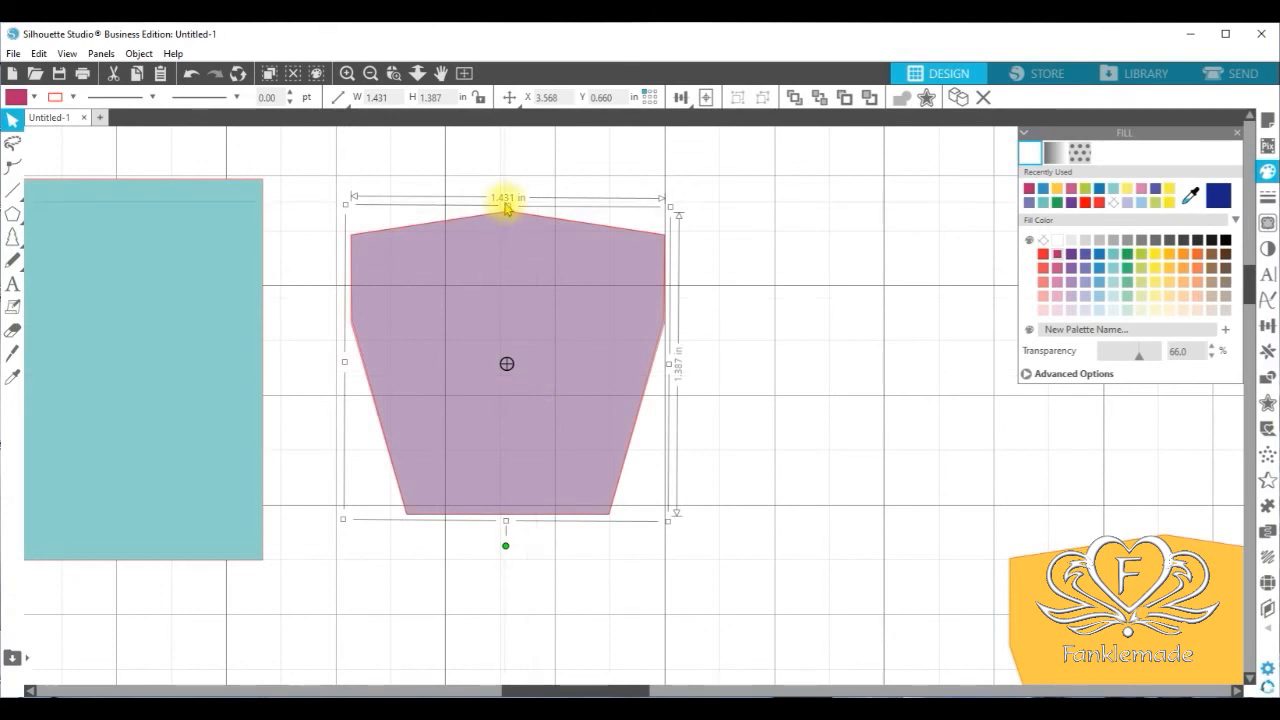
{"action": "double_click", "coordinate": [509, 234]}
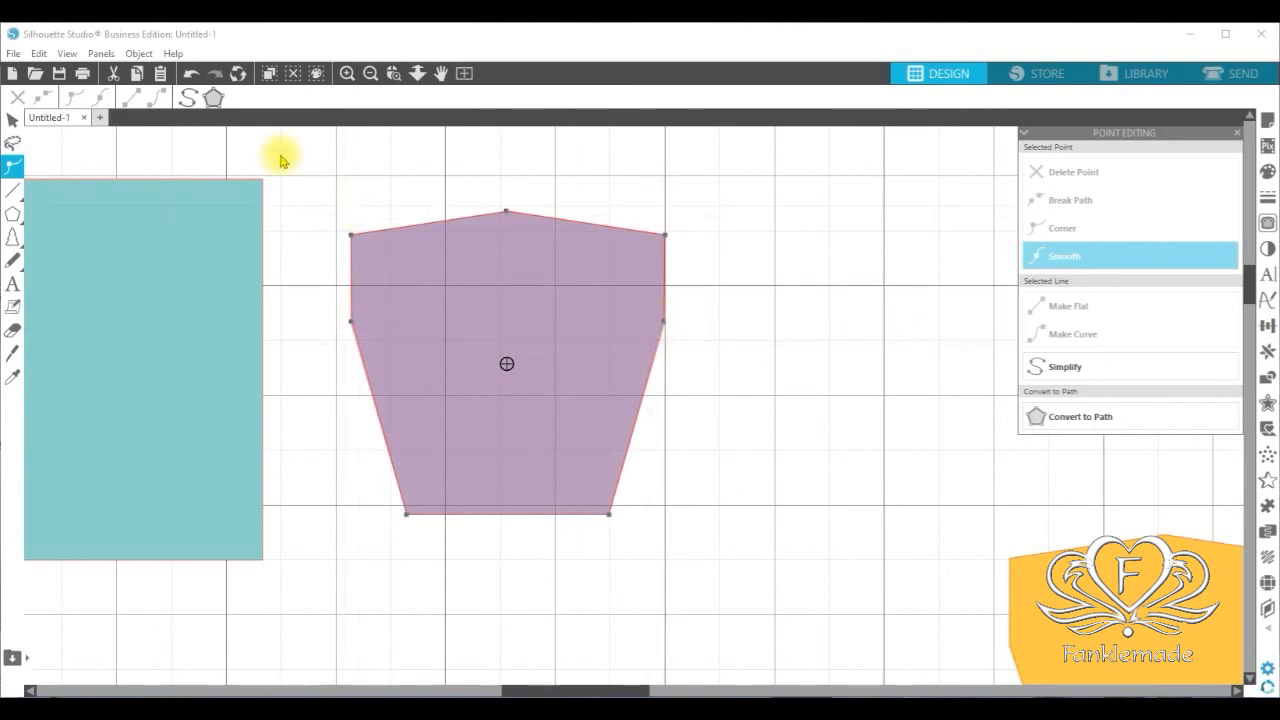
{"action": "left_click", "coordinate": [347, 74]}
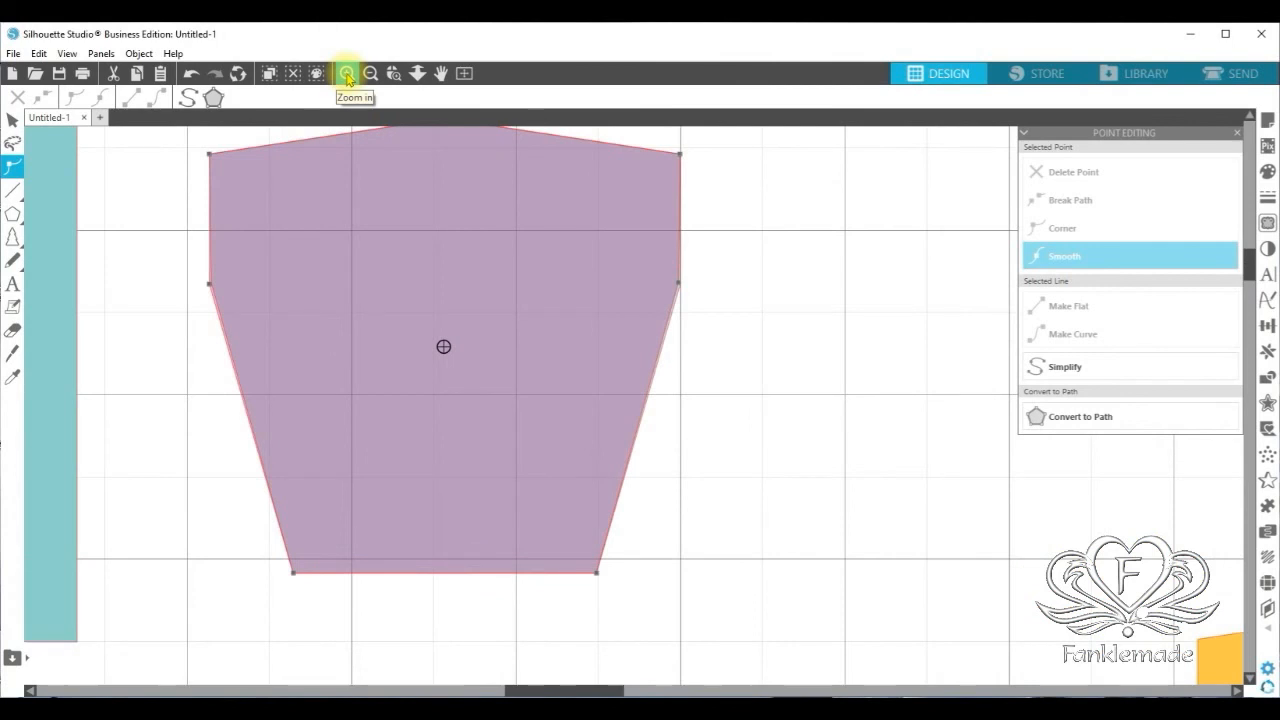
{"action": "left_click", "coordinate": [347, 74]}
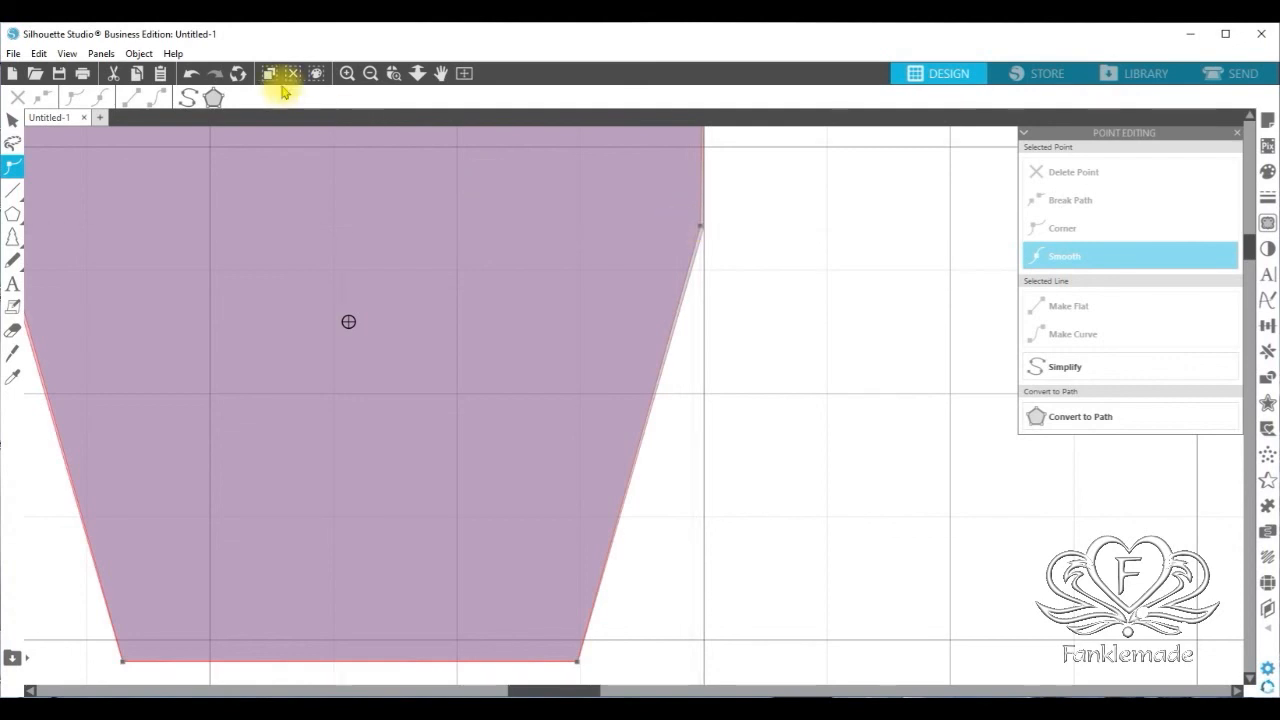
{"action": "left_click", "coordinate": [372, 76]}
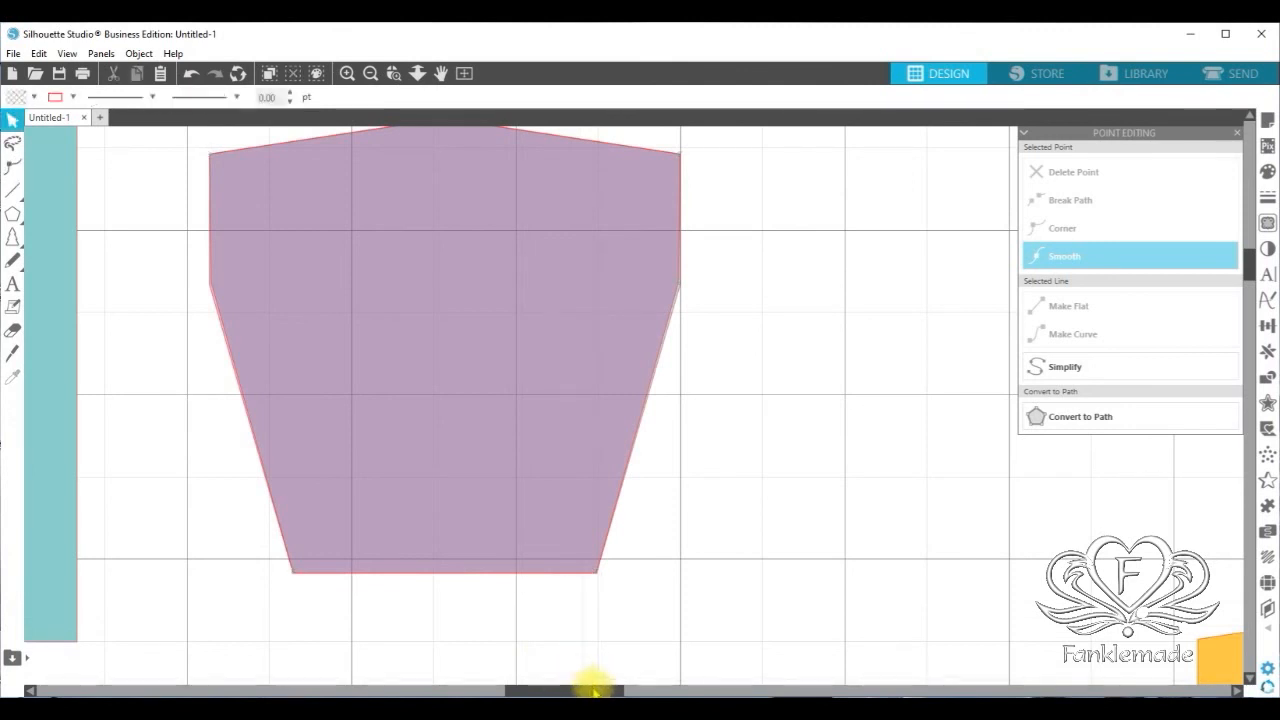
Edit the magenta copy's points and move its right side corner slightly outward to meet the blue shape's edge
{"action": "left_click_drag", "start_coordinate": [591, 690], "coordinate": [572, 690]}
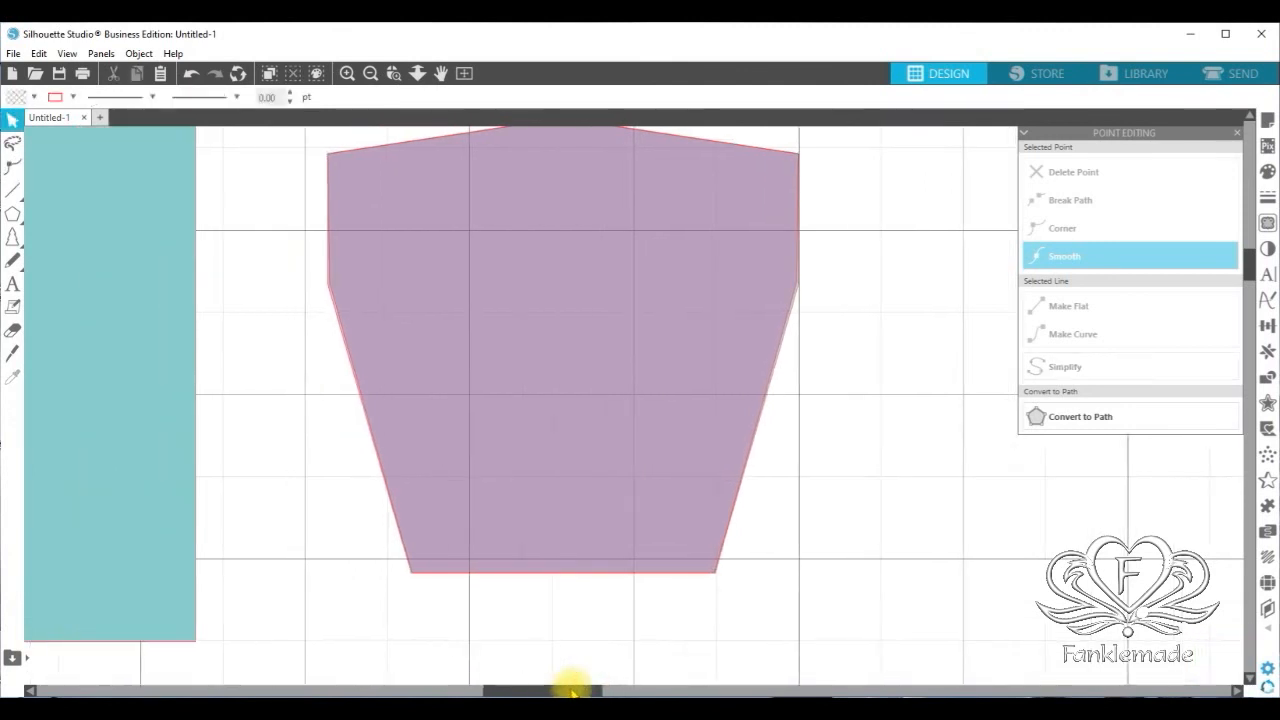
{"action": "left_click", "coordinate": [683, 221]}
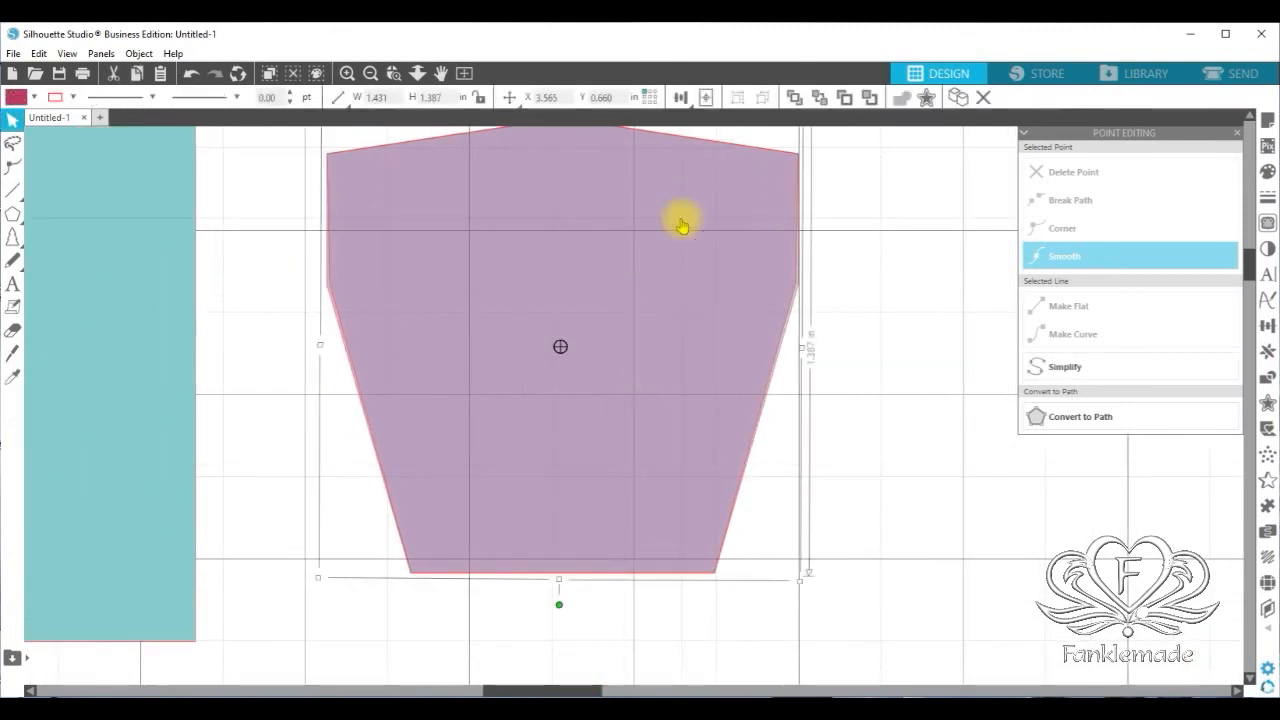
{"action": "left_click", "coordinate": [345, 72]}
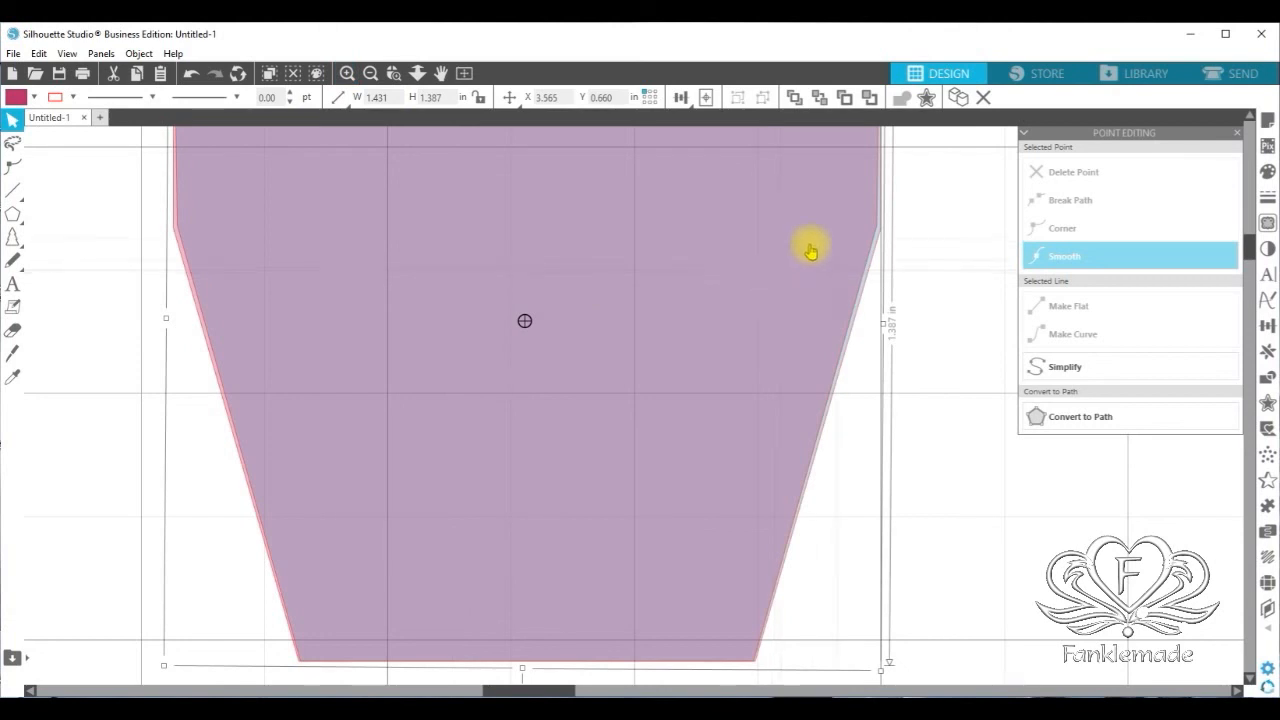
{"action": "left_click", "coordinate": [13, 170]}
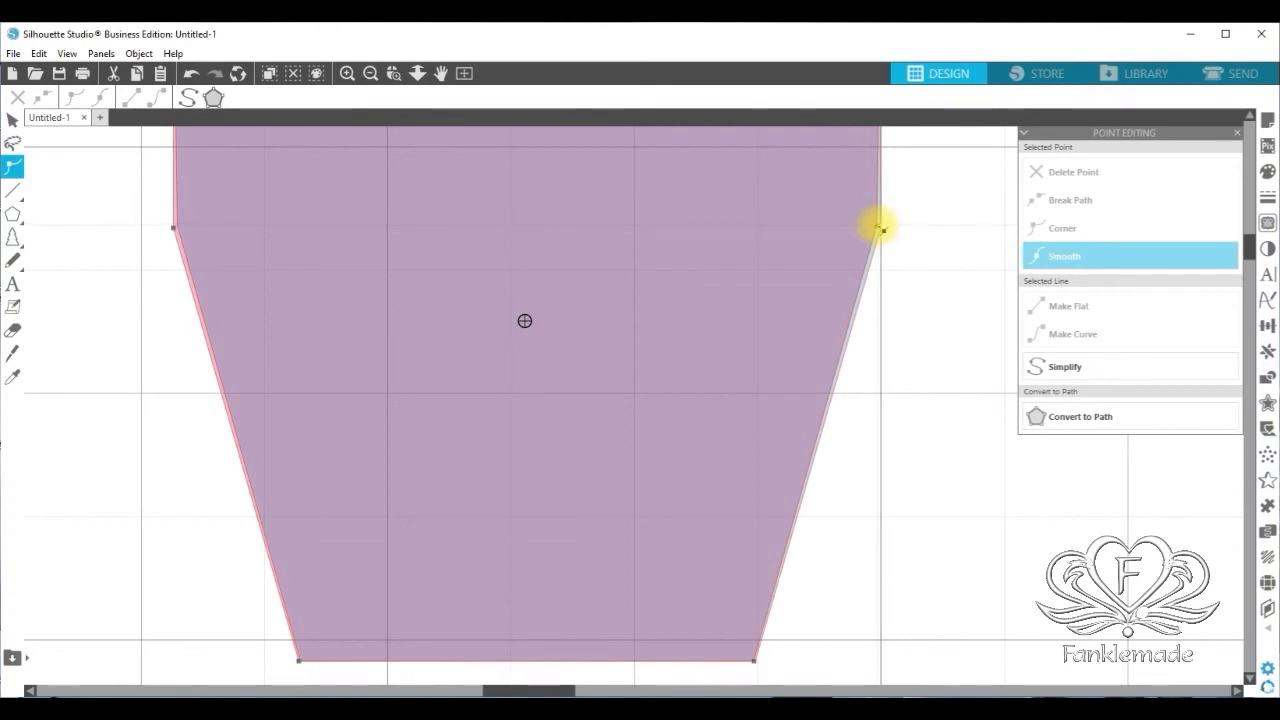
{"action": "left_click", "coordinate": [877, 231]}
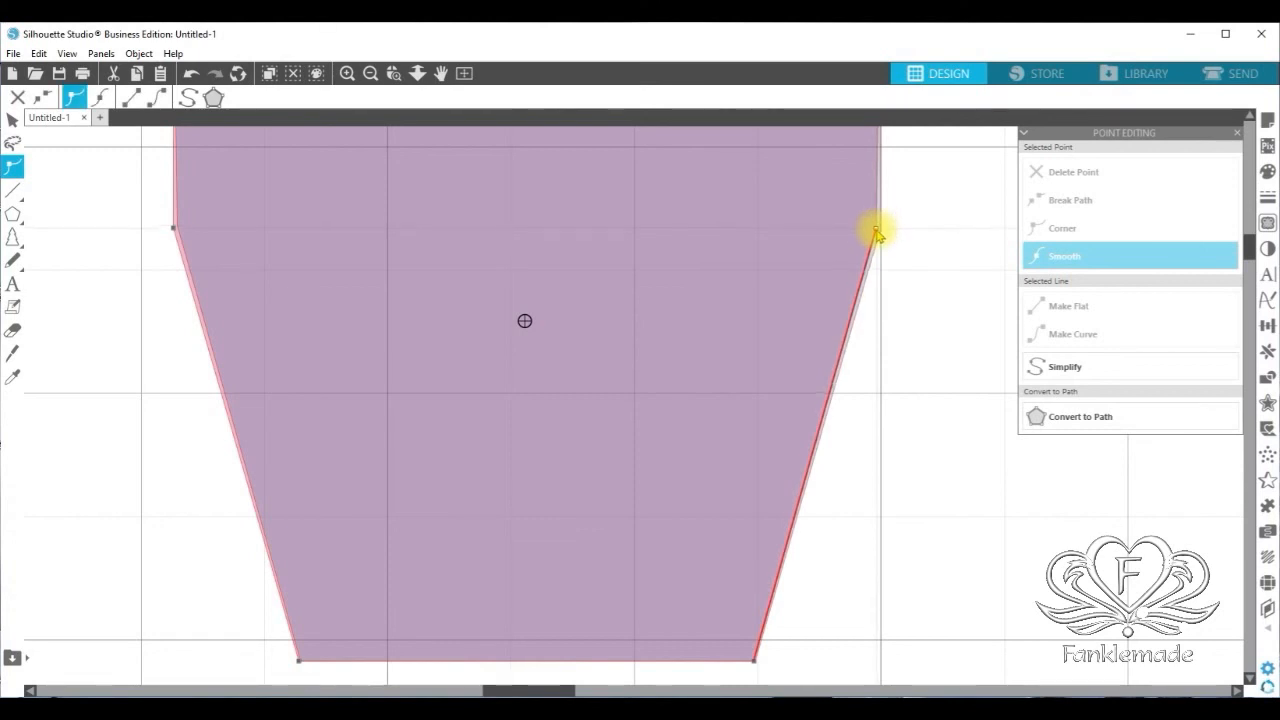
{"action": "left_click_drag", "start_coordinate": [877, 233], "coordinate": [880, 235]}
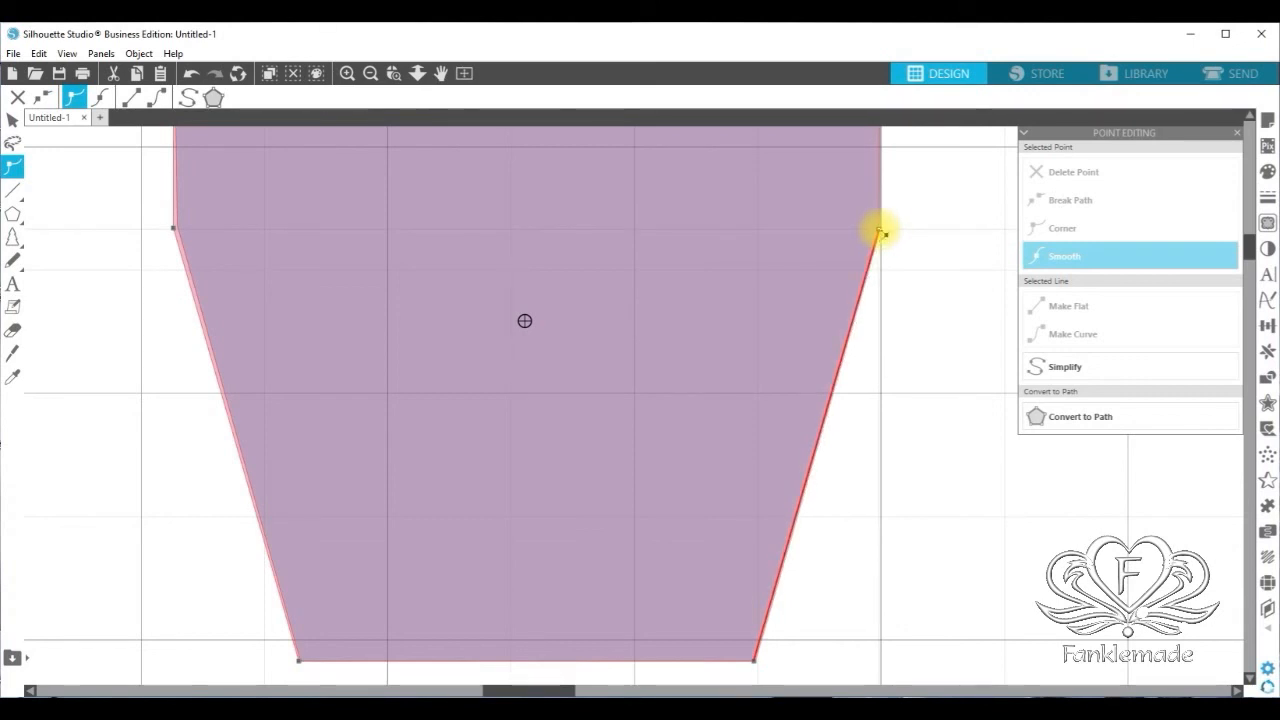
{"action": "left_click", "coordinate": [880, 233]}
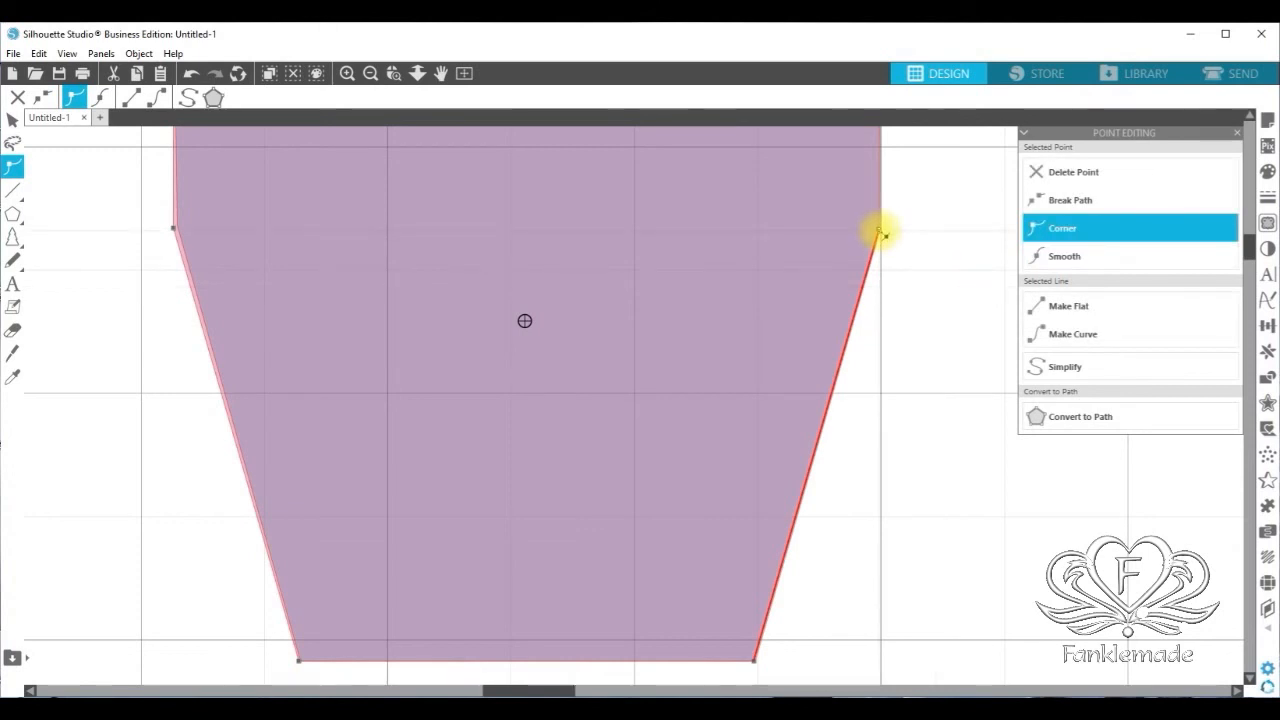
Move the blue shape over the orange one and place the magenta shape at about X 3.533 in, Y 0.665 in
{"action": "left_click", "coordinate": [370, 73]}
{"action": "left_click", "coordinate": [370, 73]}
{"action": "left_click_drag", "start_coordinate": [603, 337], "coordinate": [648, 323]}
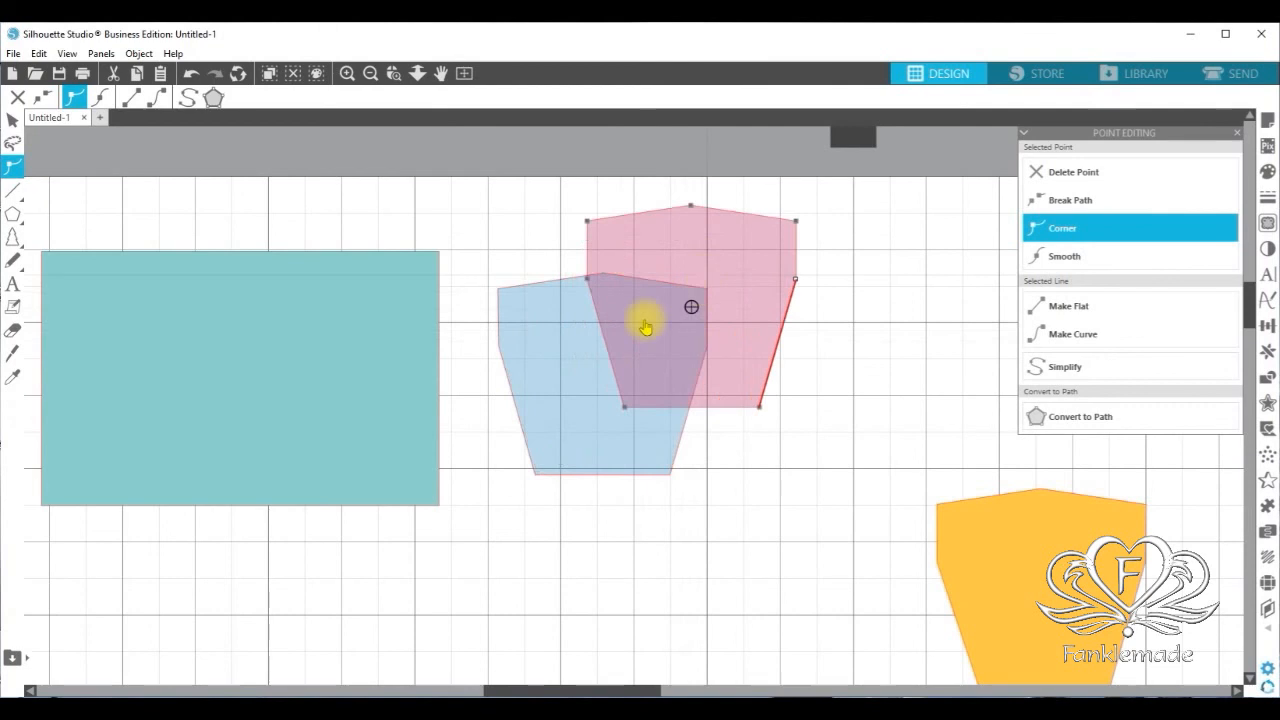
{"action": "key", "text": "ctrl+z"}
{"action": "left_click_drag", "start_coordinate": [751, 337], "coordinate": [670, 365]}
{"action": "right_click", "coordinate": [671, 357]}
{"action": "left_click", "coordinate": [640, 353]}
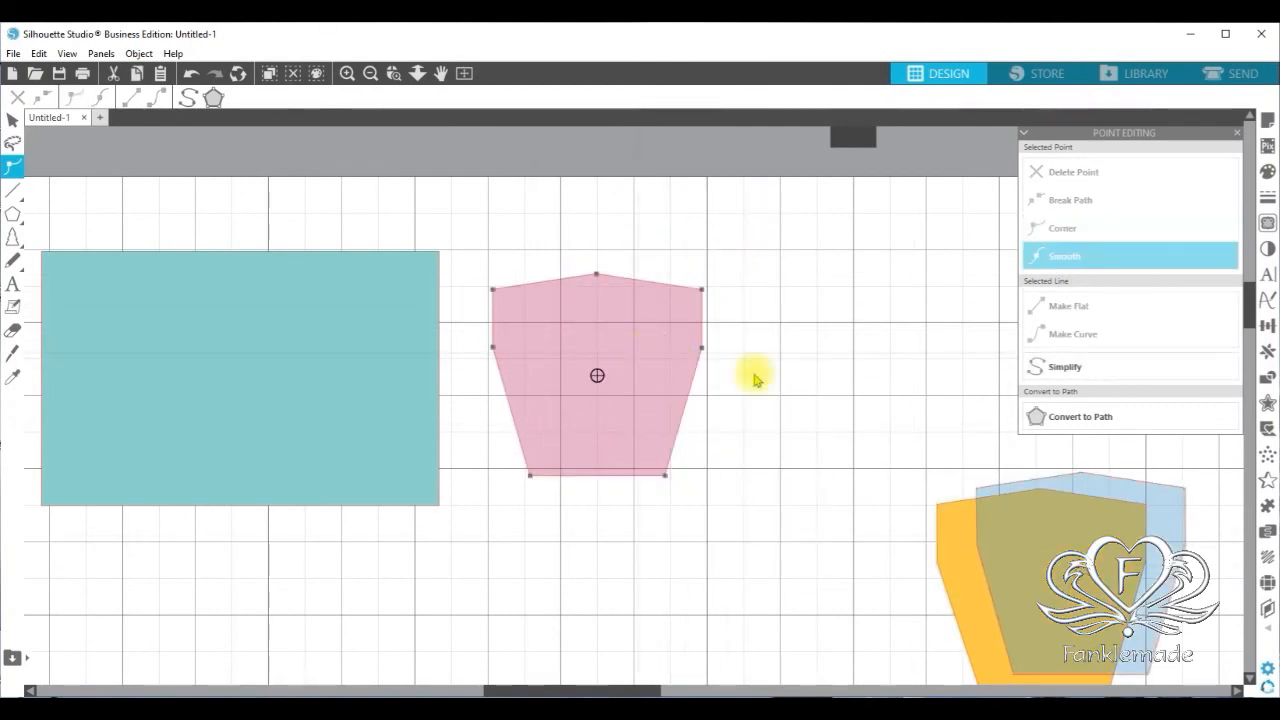
Leave point editing, paste a copy of the magenta shape directly in front of it and fill the copy with pale green
{"action": "double_click", "coordinate": [671, 355]}
{"action": "right_click", "coordinate": [669, 353]}
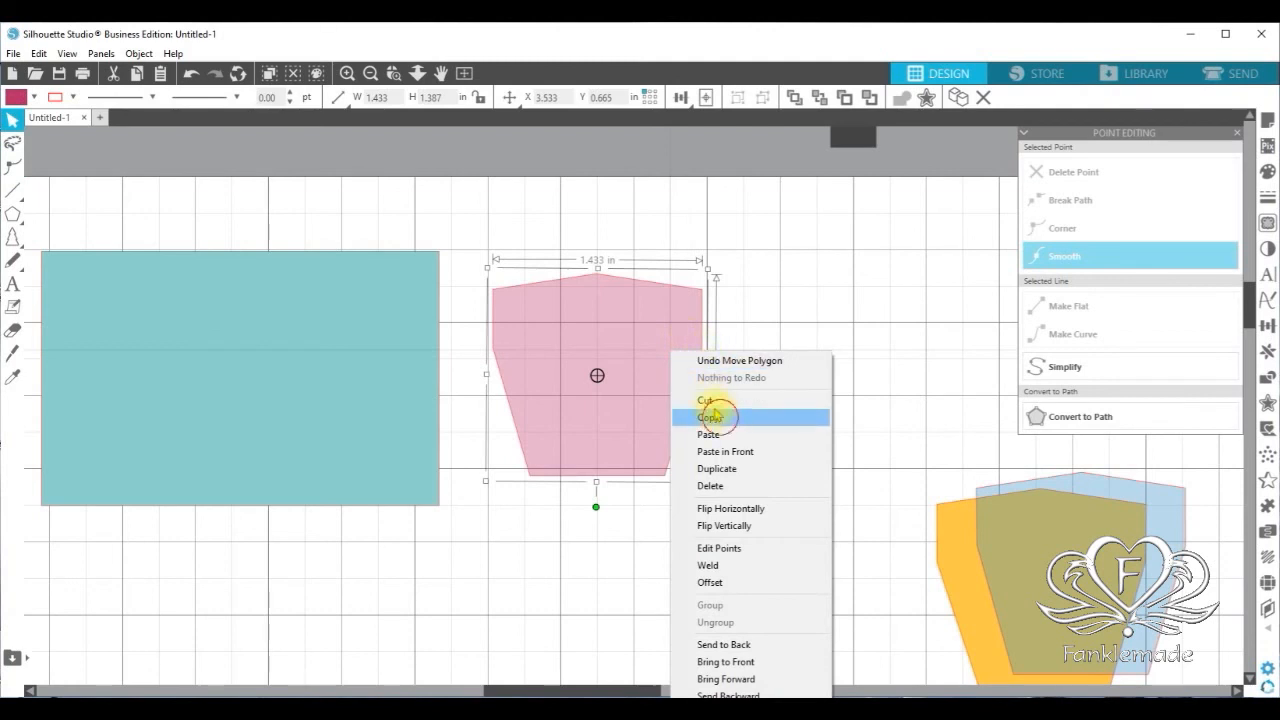
{"action": "key", "text": "Escape"}
{"action": "left_click", "coordinate": [735, 457]}
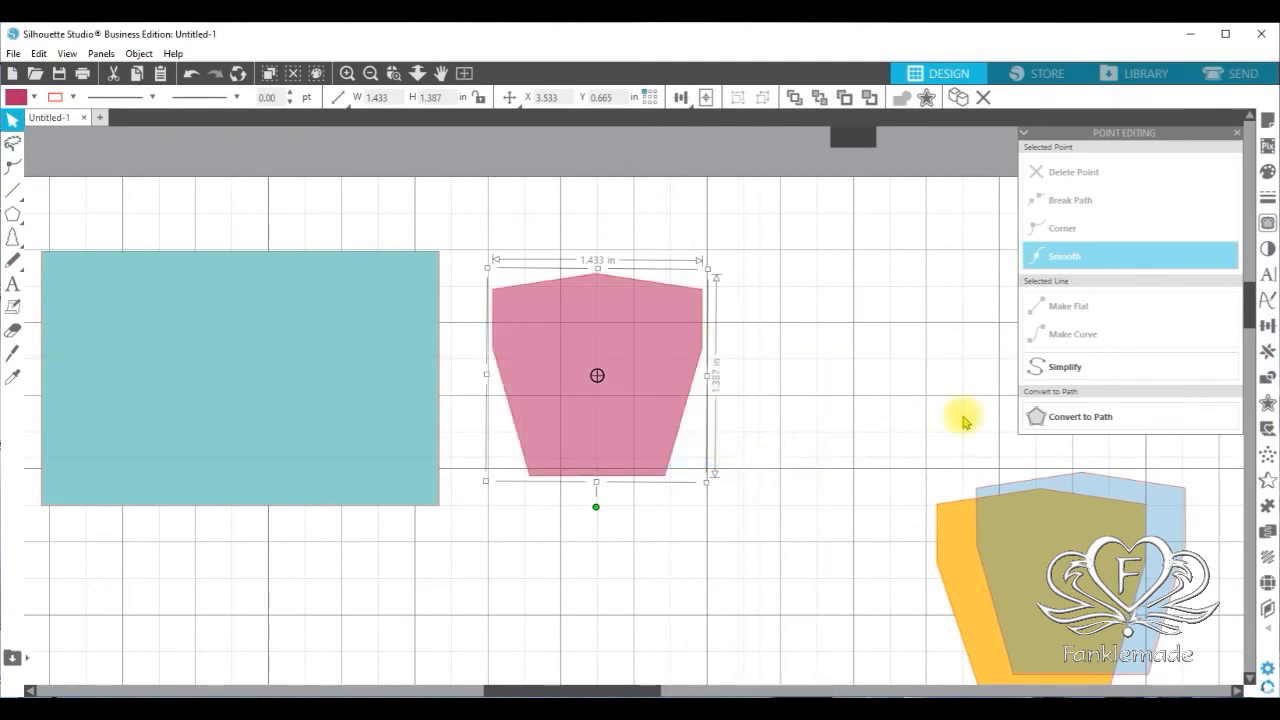
{"action": "left_click", "coordinate": [1268, 171]}
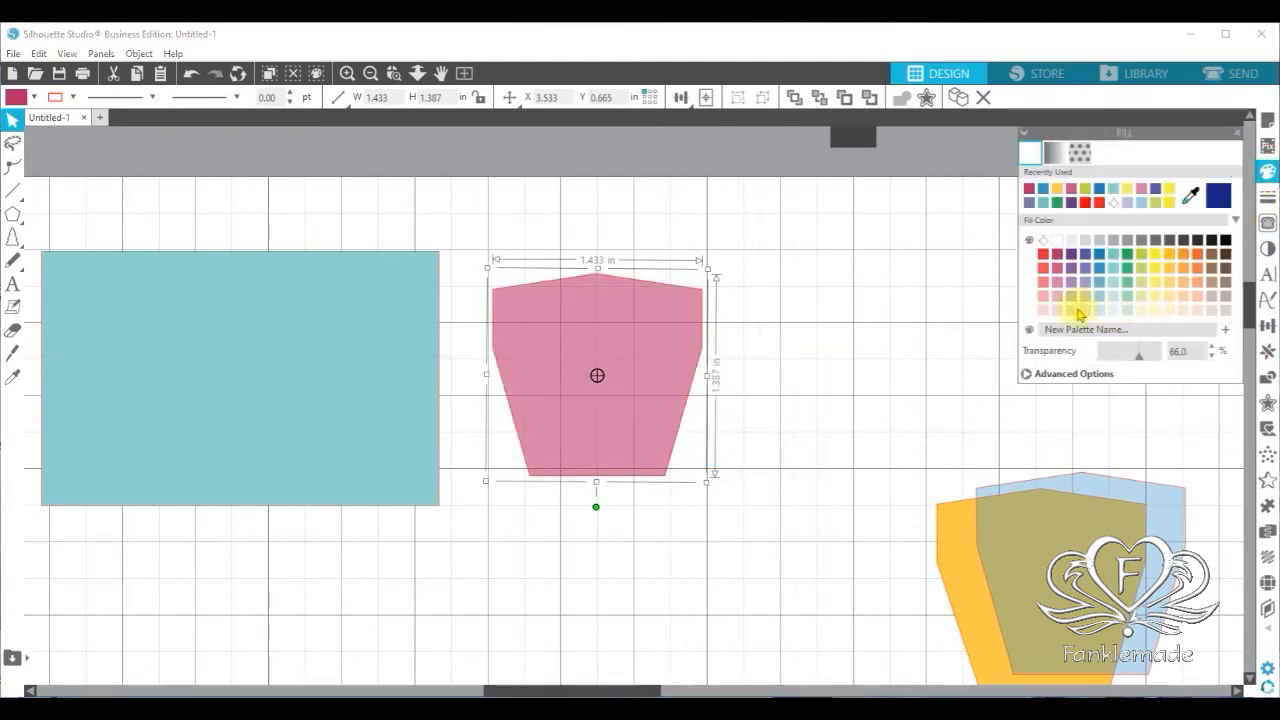
{"action": "left_click", "coordinate": [1127, 311]}
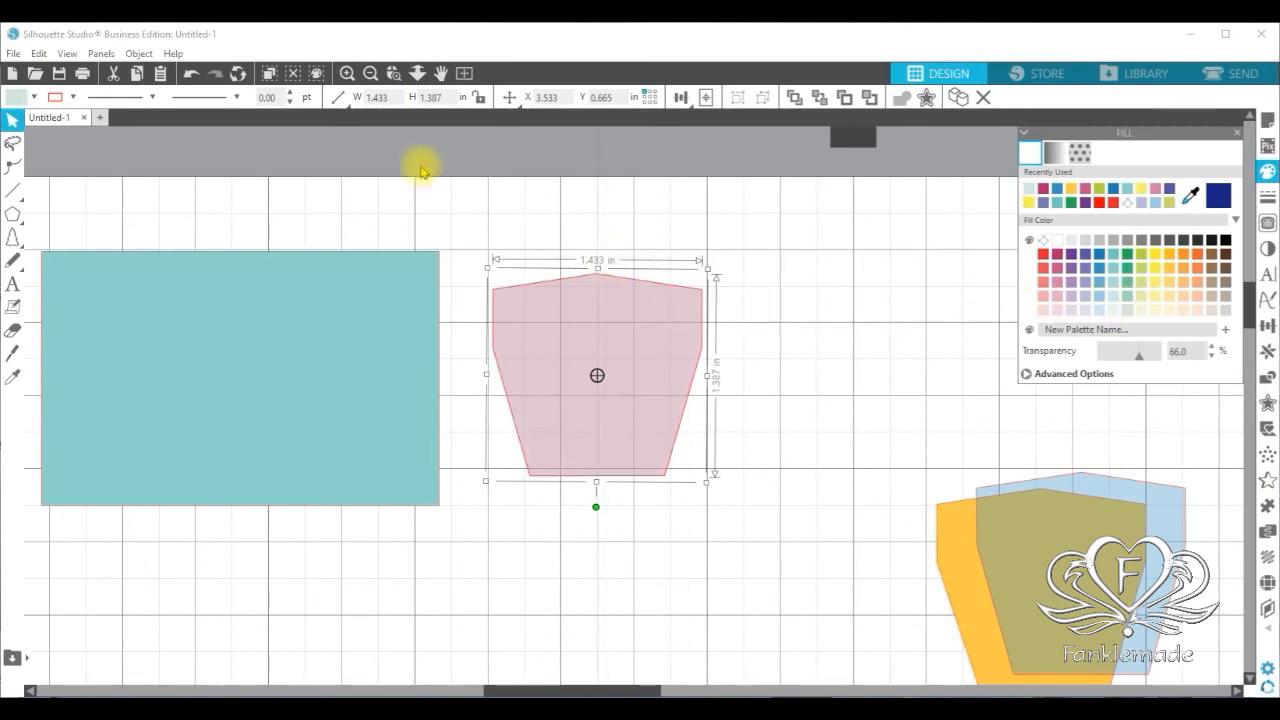
Flip the pale green copy horizontally over the magenta shape
{"action": "left_click", "coordinate": [346, 73]}
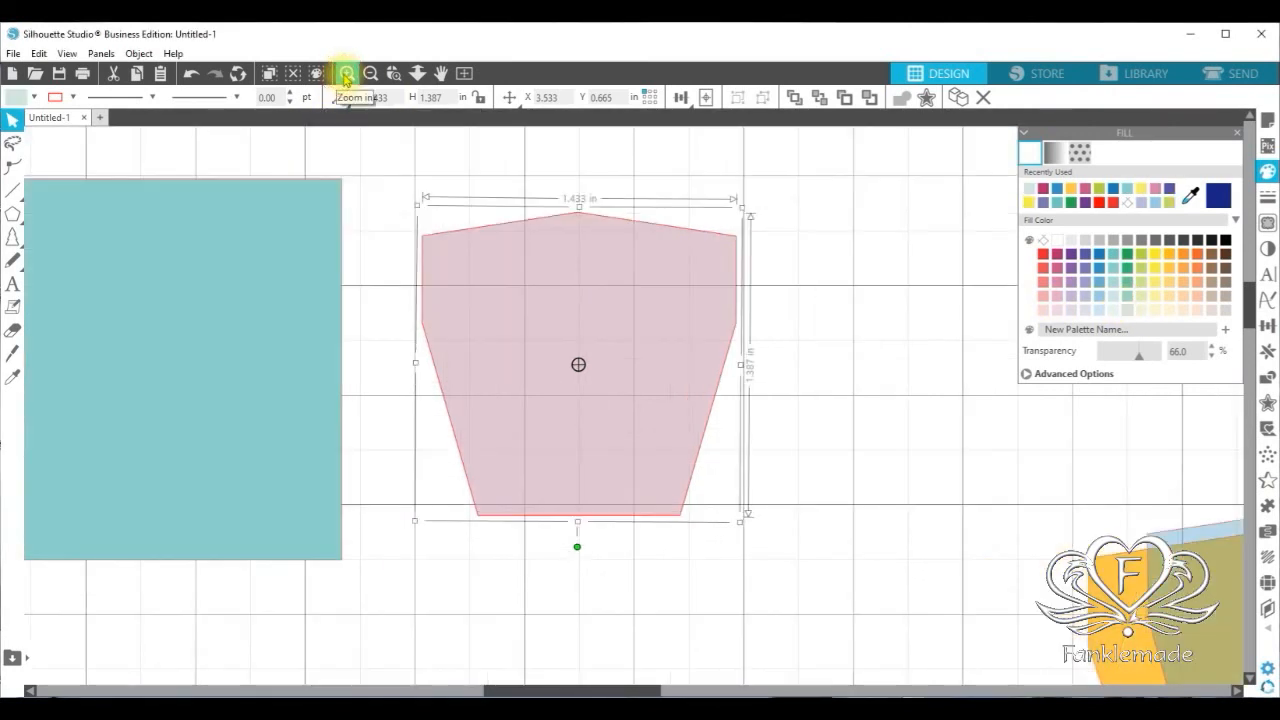
{"action": "left_click", "coordinate": [346, 73]}
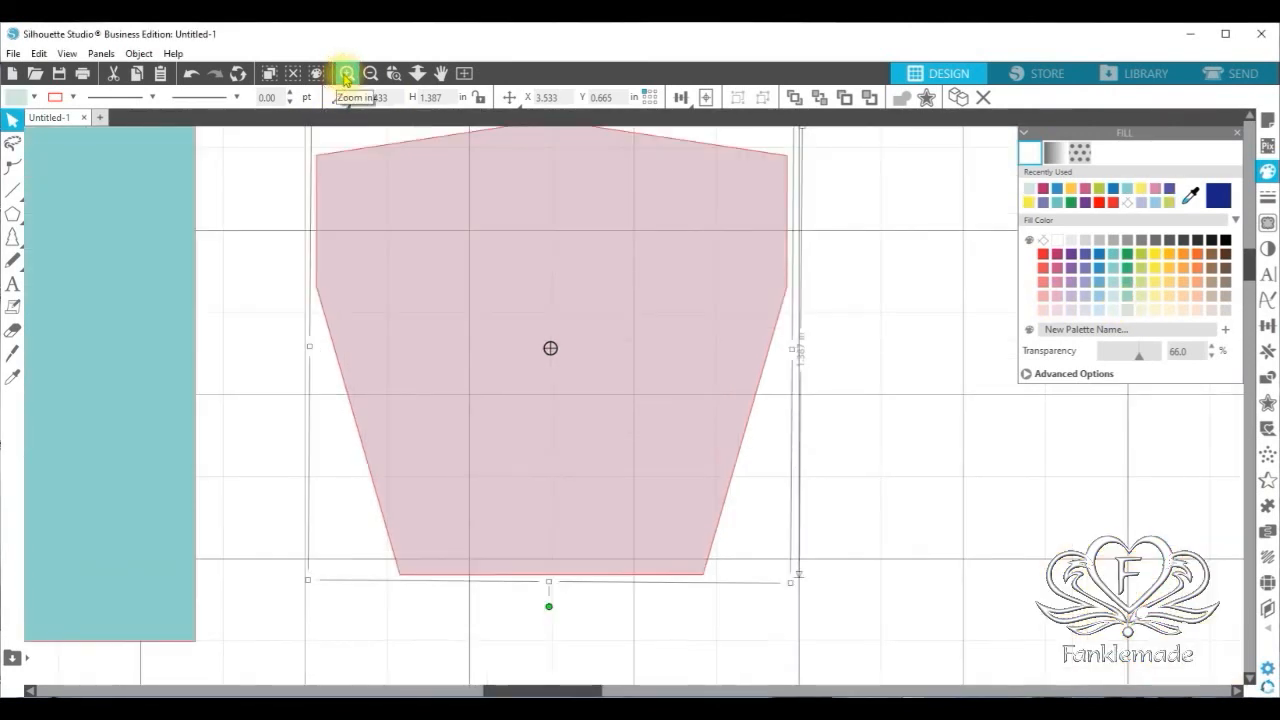
{"action": "right_click", "coordinate": [632, 240]}
{"action": "left_click", "coordinate": [700, 392]}
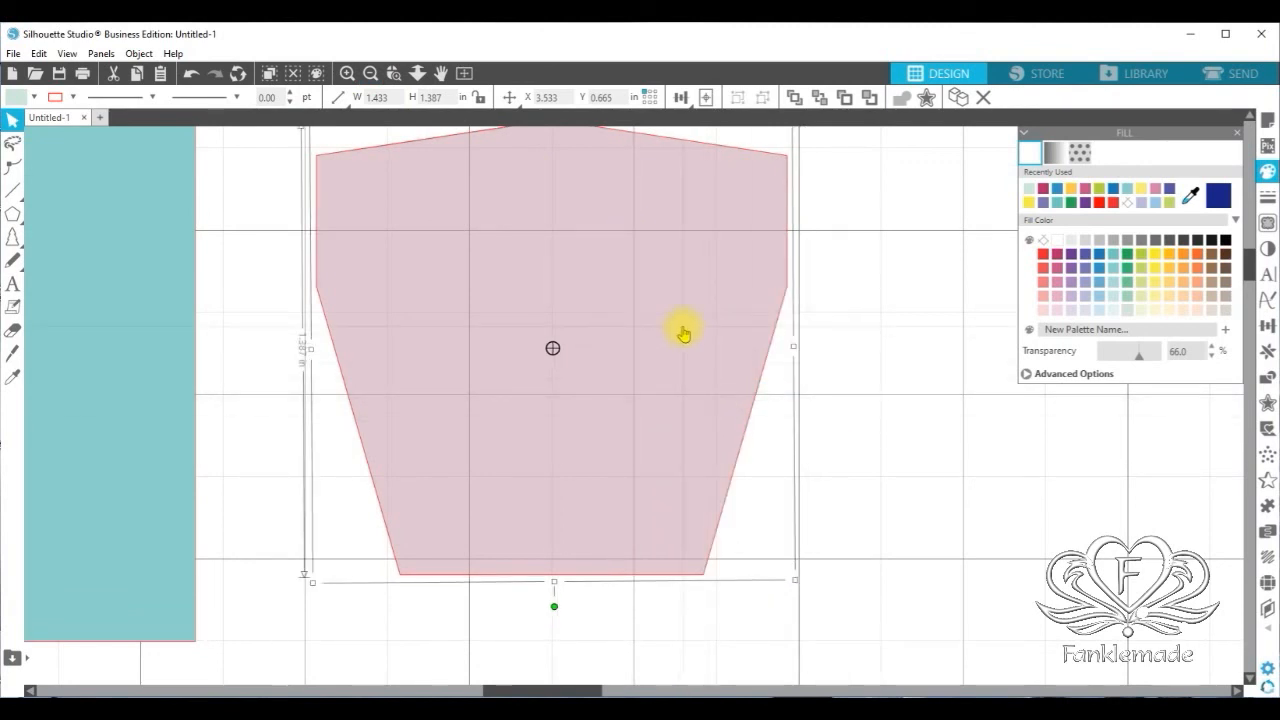
Select both the pale green and magenta shapes and align their centers
{"action": "left_click_drag", "start_coordinate": [683, 333], "coordinate": [687, 331]}
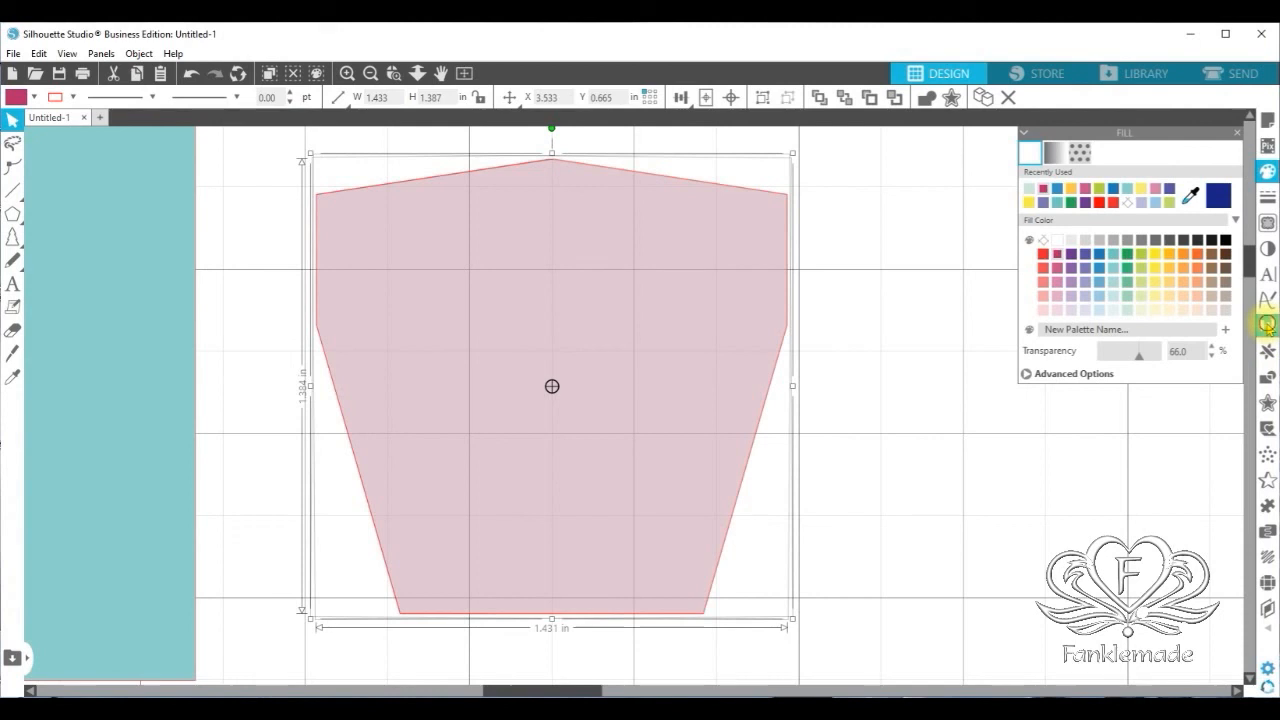
{"action": "left_click", "coordinate": [1267, 326]}
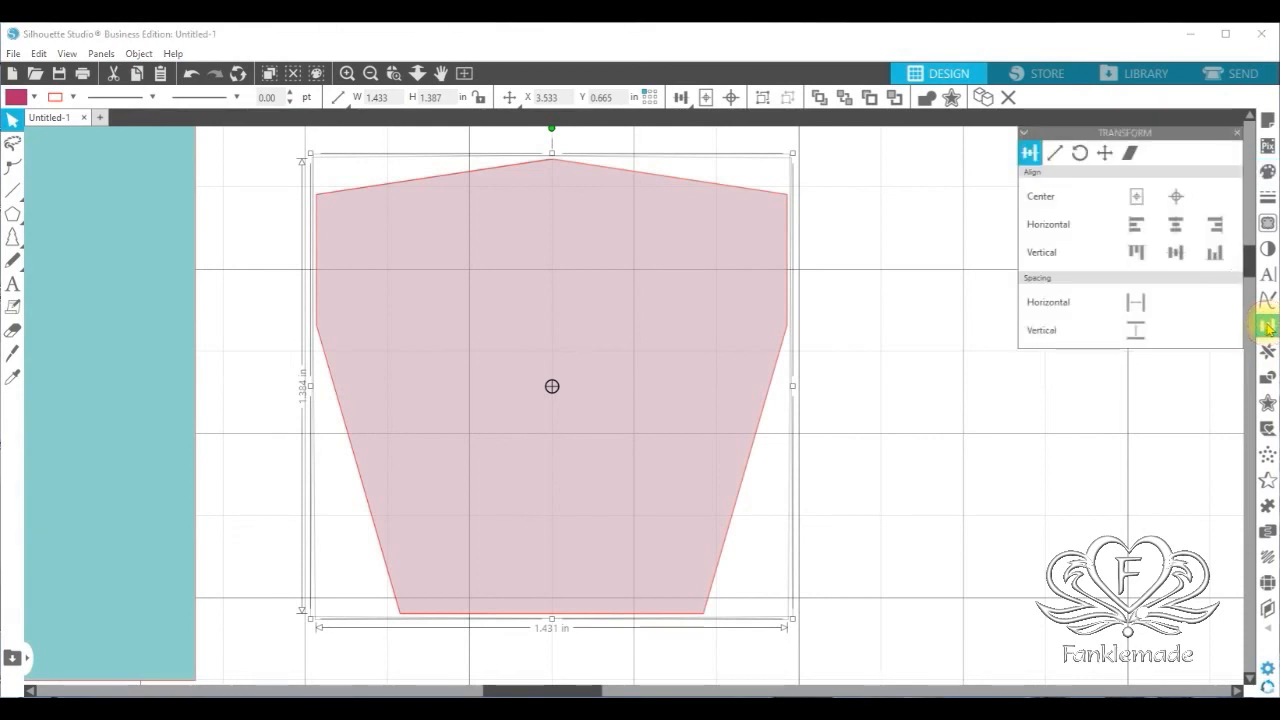
{"action": "left_click", "coordinate": [1176, 199]}
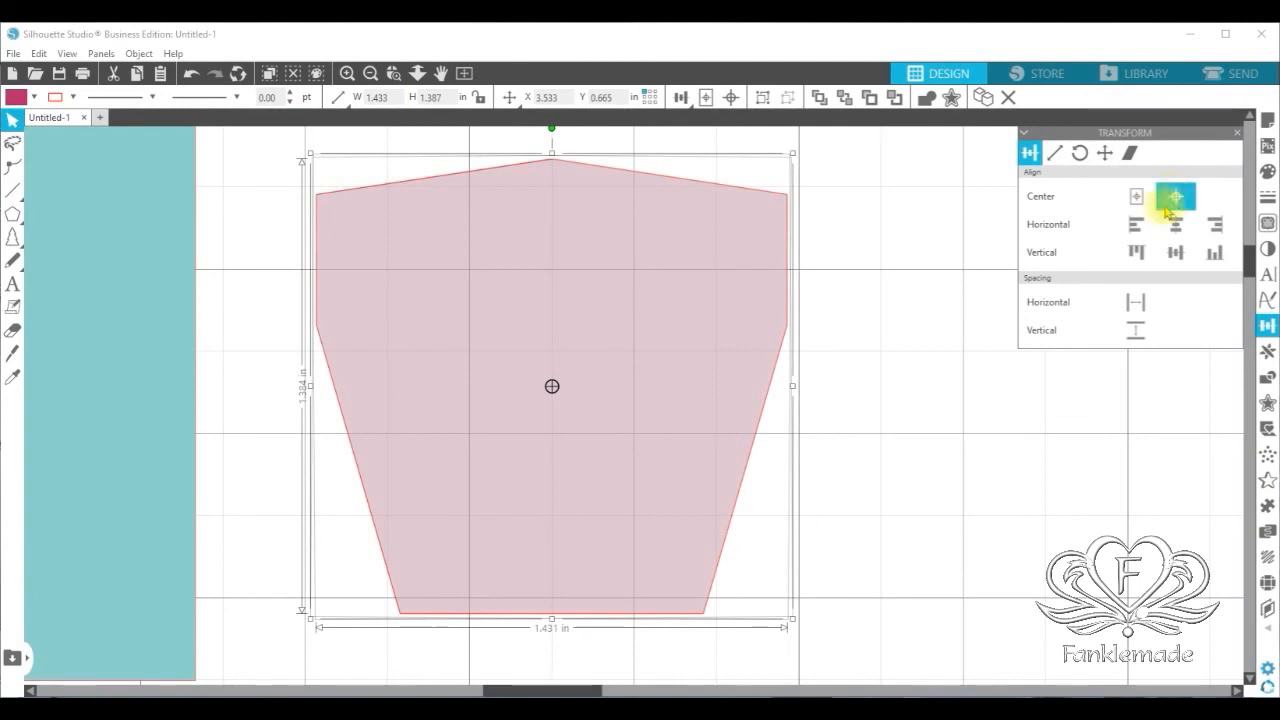
{"action": "left_click", "coordinate": [929, 368]}
Separate the two shapes, moving the magenta one above the orange and blue pair and the pale green one beside the teal rectangle
{"action": "left_click_drag", "start_coordinate": [545, 286], "coordinate": [866, 377]}
{"action": "left_click", "coordinate": [369, 73]}
{"action": "left_click_drag", "start_coordinate": [655, 378], "coordinate": [751, 386]}
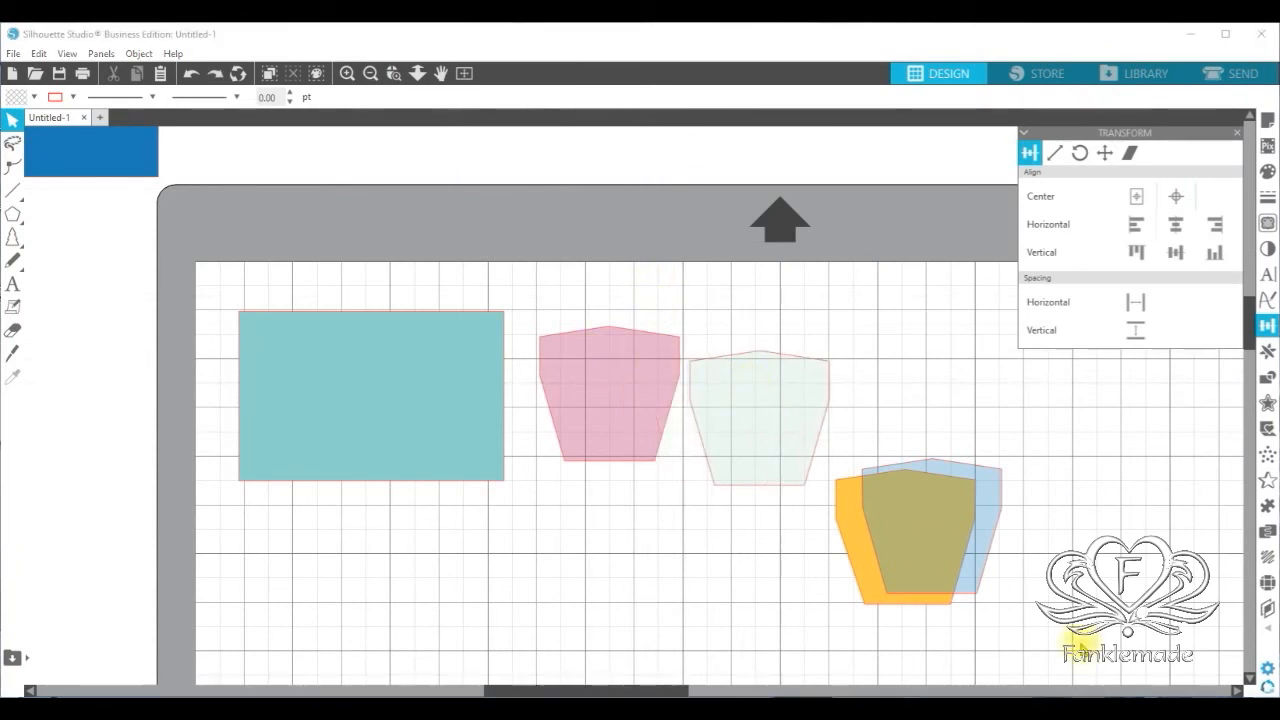
{"action": "left_click", "coordinate": [752, 410]}
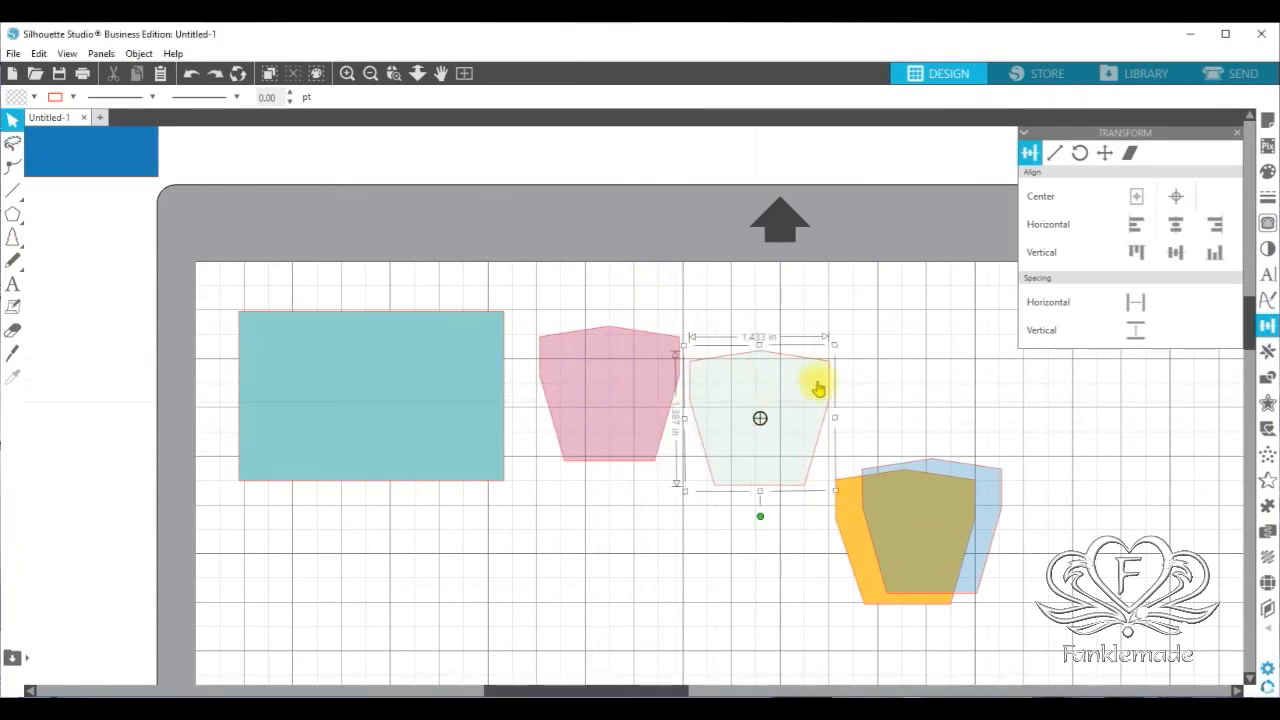
{"action": "left_click_drag", "start_coordinate": [809, 391], "coordinate": [703, 463]}
{"action": "left_click_drag", "start_coordinate": [625, 398], "coordinate": [978, 362]}
{"action": "left_click_drag", "start_coordinate": [706, 500], "coordinate": [650, 368]}
Delete the magenta, blue and orange shapes, keeping the pale green shape and the teal rectangle
{"action": "left_click_drag", "start_coordinate": [822, 283], "coordinate": [1105, 578]}
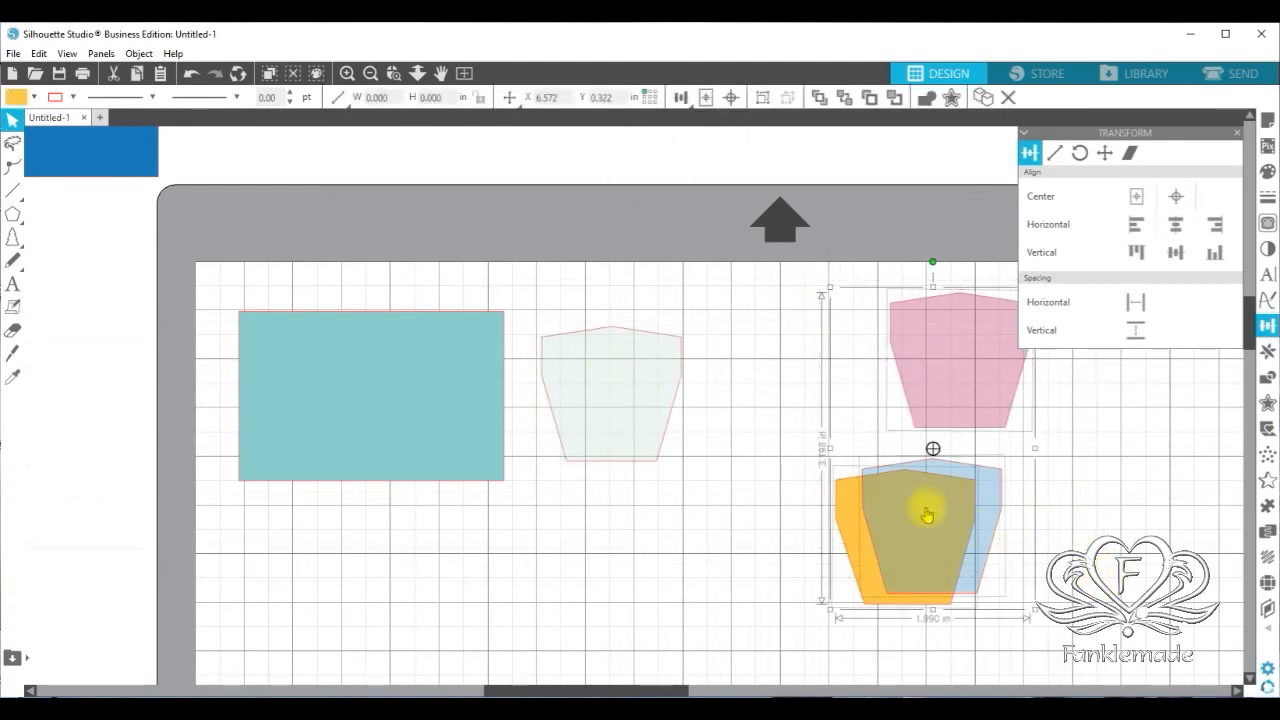
{"action": "right_click", "coordinate": [870, 457]}
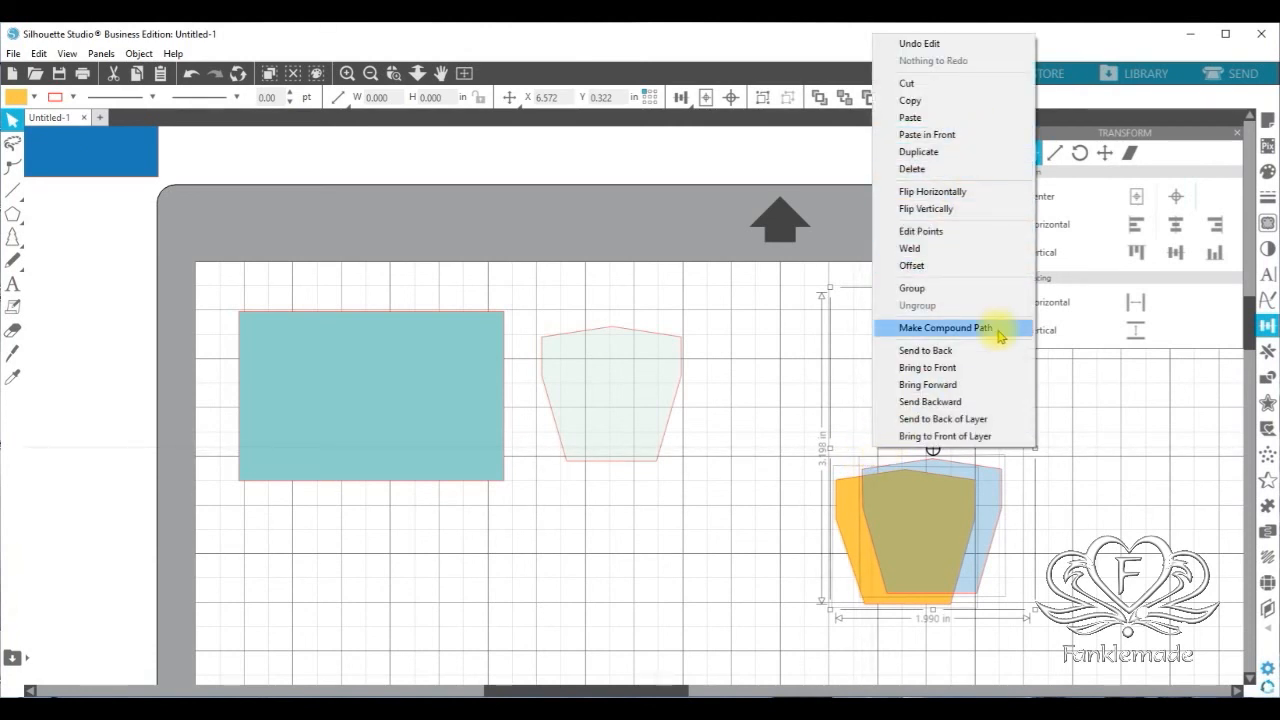
{"action": "left_click", "coordinate": [980, 168]}
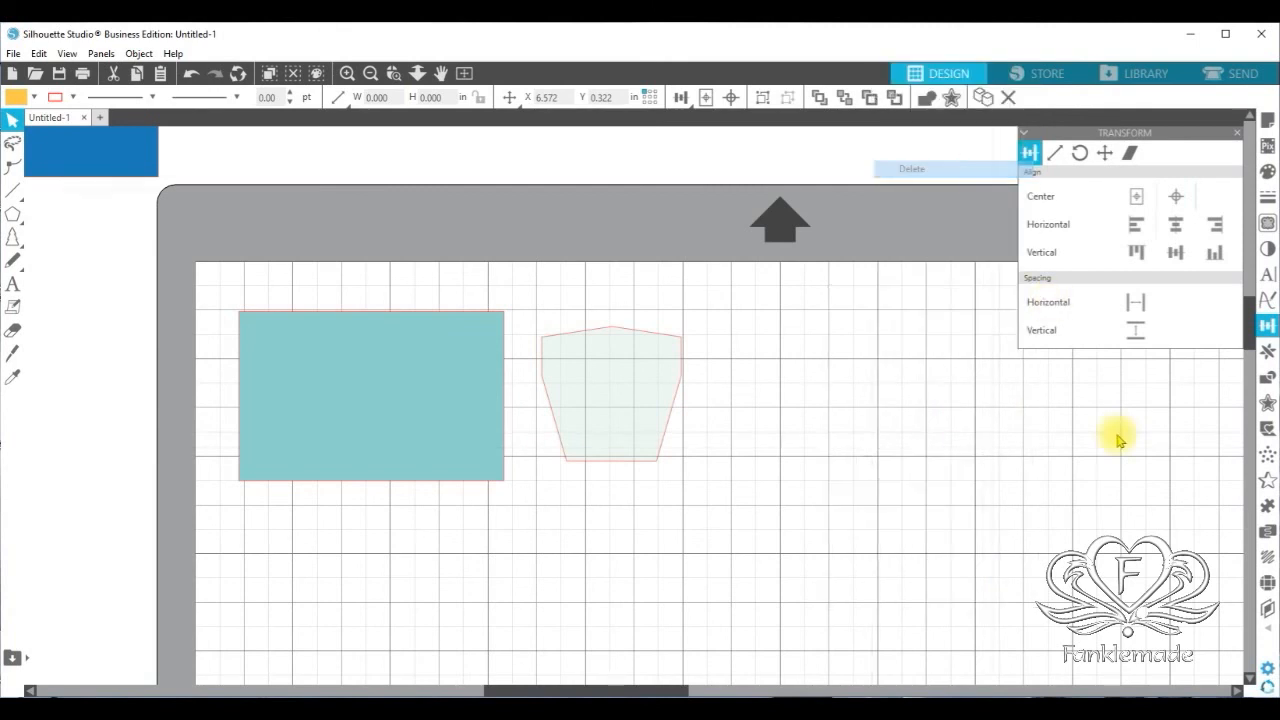
{"action": "left_click", "coordinate": [1019, 506]}
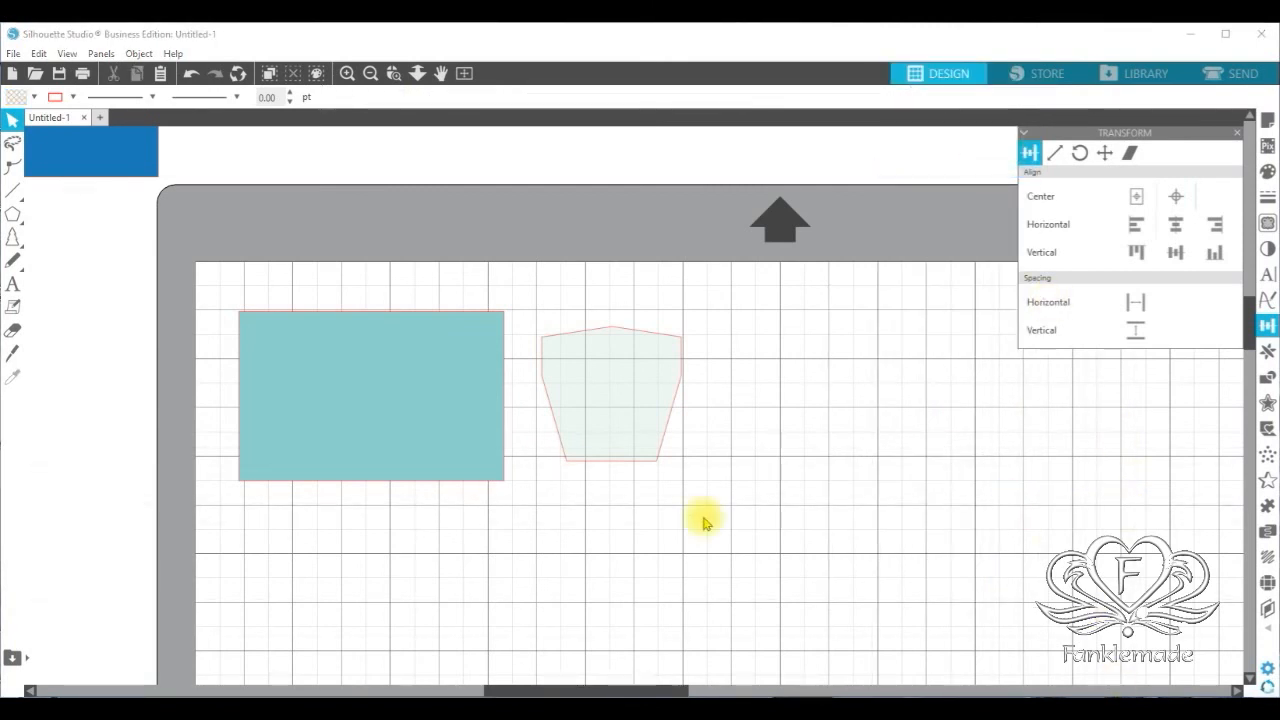